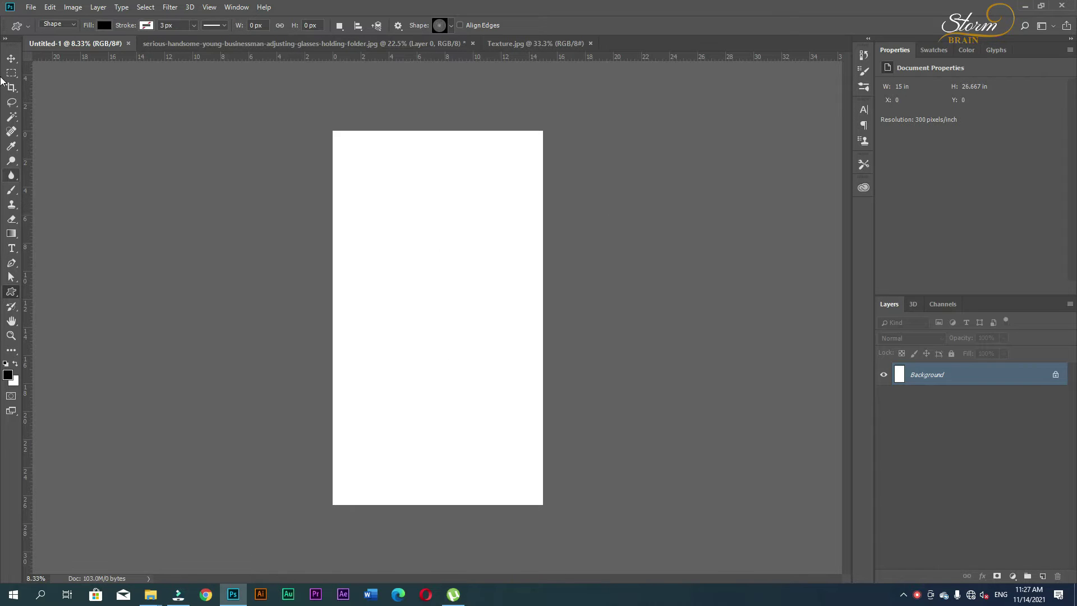
Step: Draw a trial circle shape on the page, then undo it
left_click(11, 58)
left_click(11, 291)
left_click_drag(382, 254, 495, 359)
key("super")
type("Ie Explorer")
left_click(497, 284)
key("ctrl+z")
Step: Draw a black rectangle across the page middle and nudge it slightly right
right_click(9, 293)
left_click(45, 289)
mouse_move(346, 303)
left_mouse_down()
mouse_move(455, 347)
mouse_move(512, 388)
left_mouse_up()
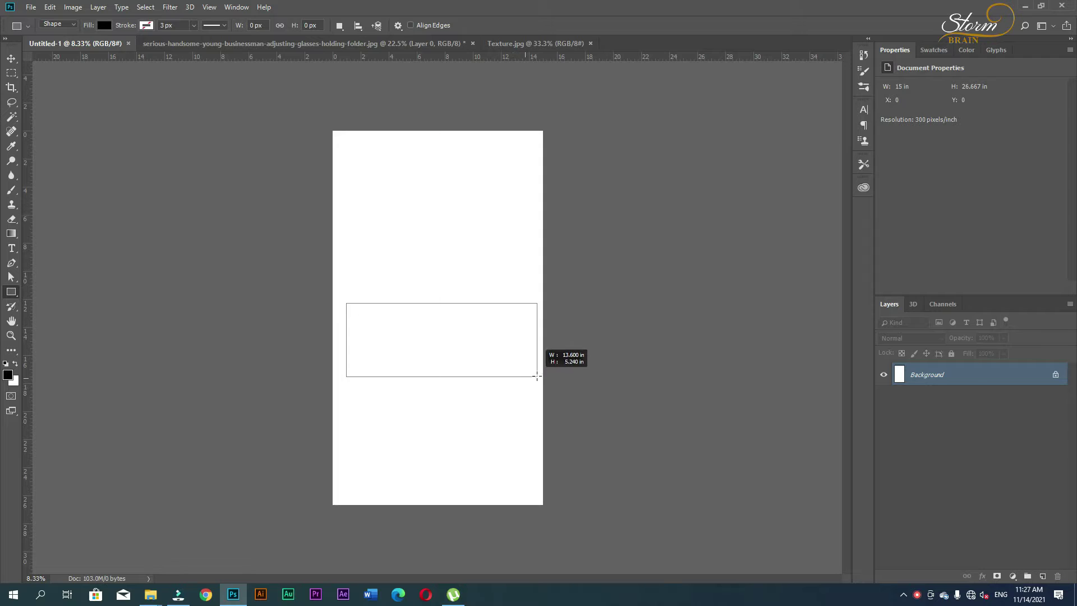
left_click_drag(512, 387, 539, 376)
left_click(11, 59)
mouse_move(461, 339)
left_mouse_down()
mouse_move(476, 344)
mouse_move(464, 339)
left_mouse_up()
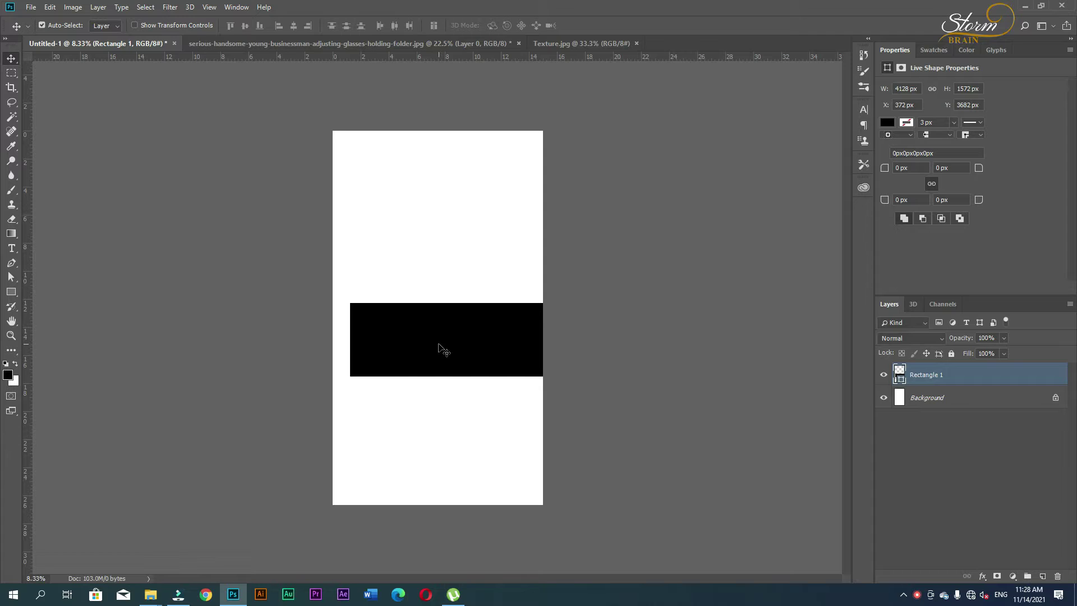
Step: Stretch the black rectangle's left side out past the page's left edge
key("ctrl")
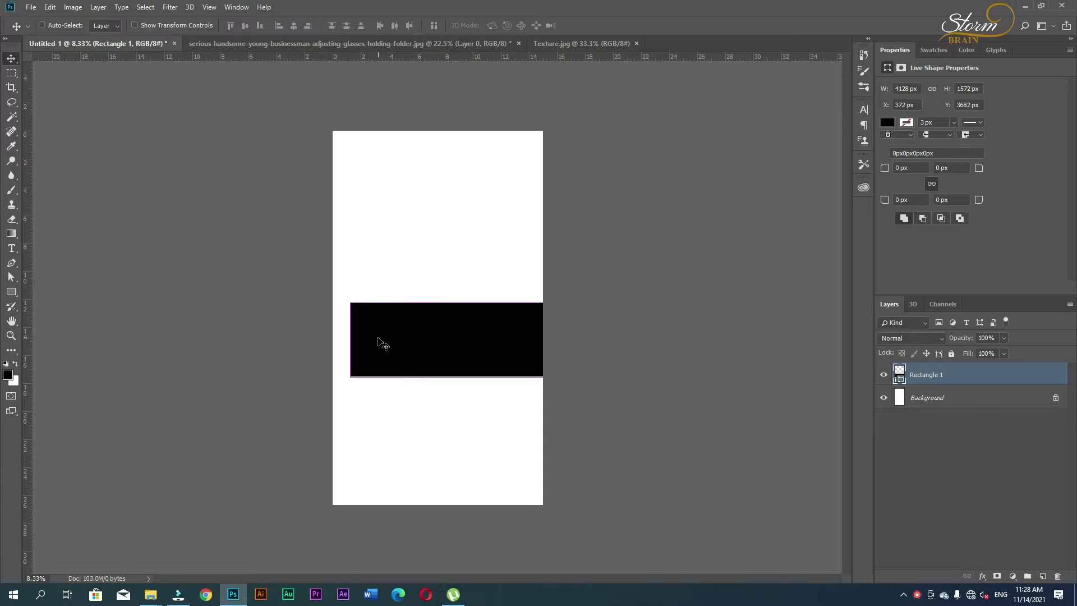
key("ctrl+t")
left_click_drag(350, 339, 275, 339)
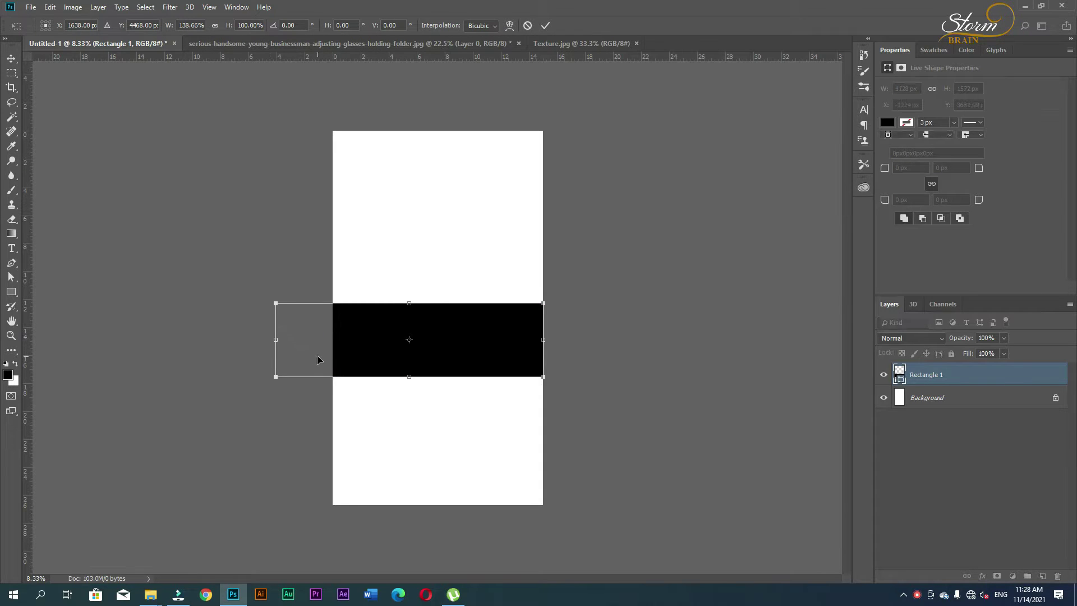
left_click_drag(271, 342, 209, 340)
key("Return")
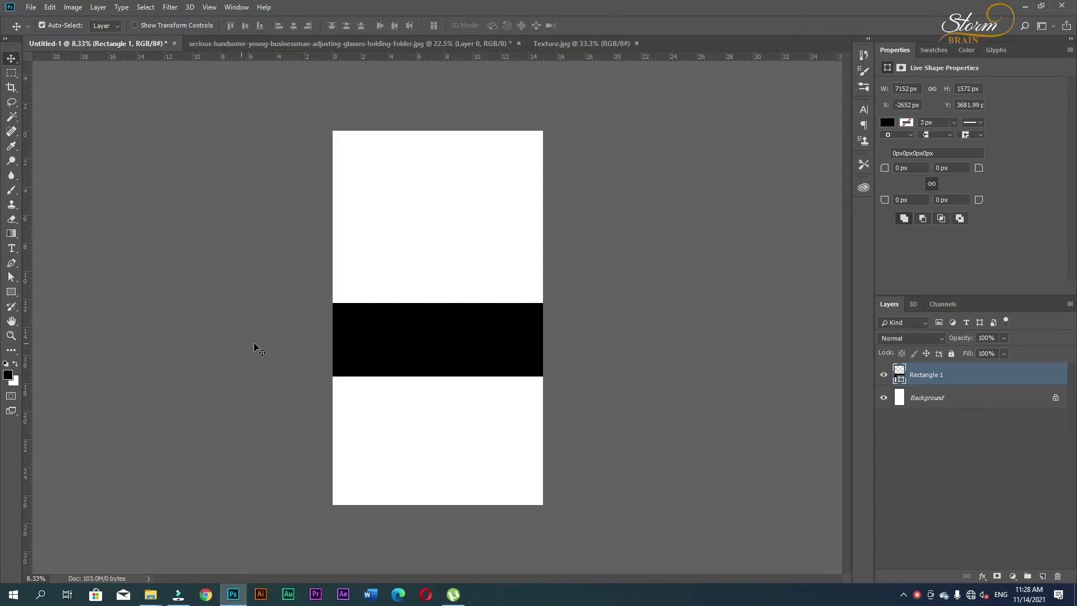
Step: Rotate the rectangle to about -37.7° and position it as a rising diagonal band
key("ctrl+t")
left_click_drag(629, 337, 577, 234)
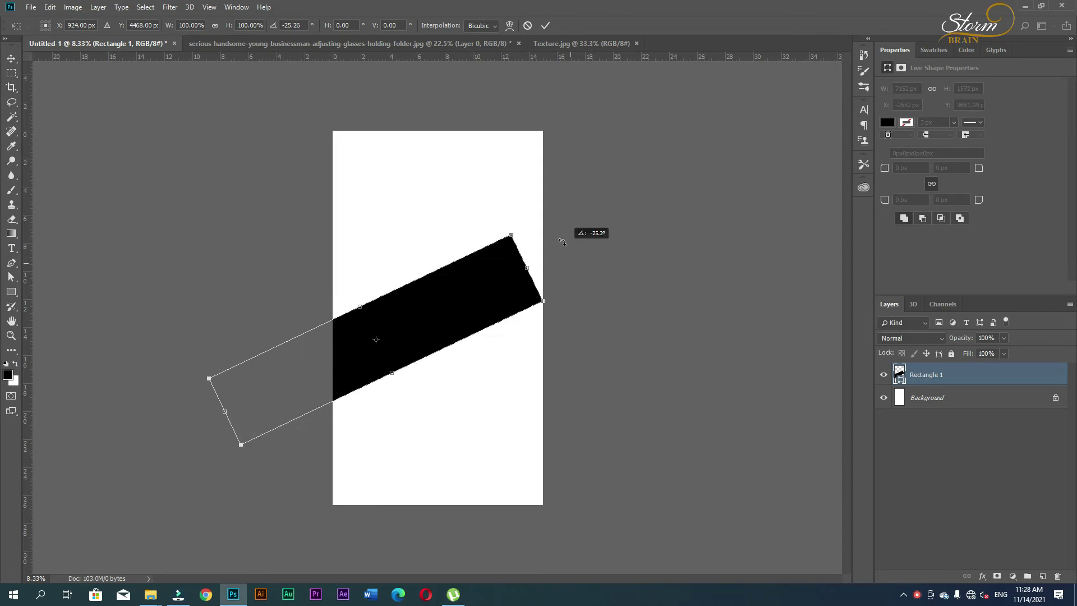
left_click_drag(471, 300, 512, 309)
mouse_move(556, 363)
left_mouse_down()
mouse_move(615, 255)
mouse_move(600, 236)
left_mouse_up()
left_click_drag(452, 319, 561, 273)
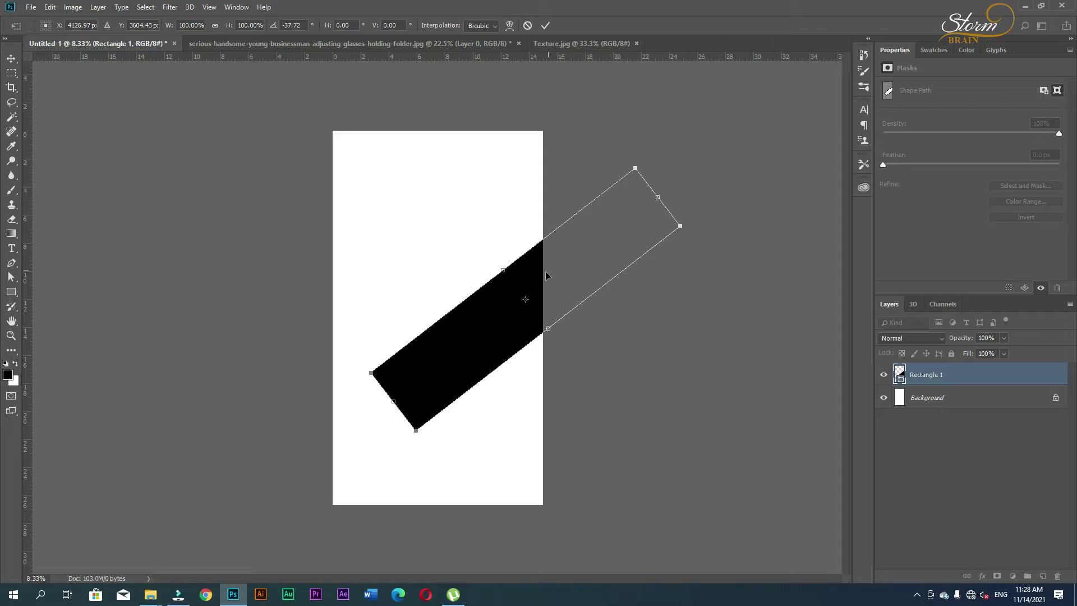
key("Return")
key("p")
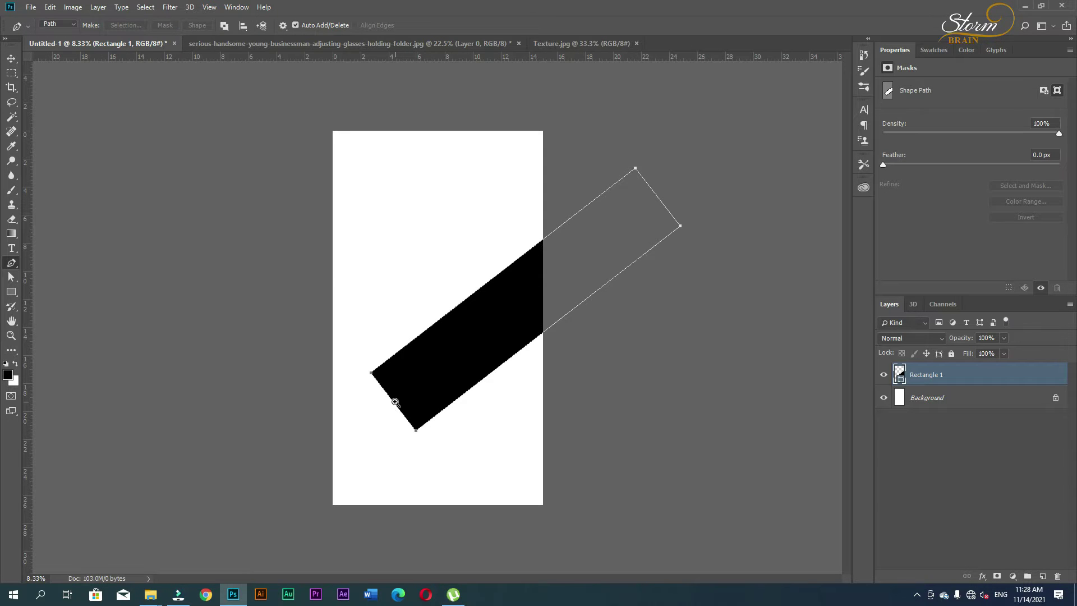
Step: Add an anchor point on the band's lower-left end and drag it into a curve
left_click(395, 402, "ctrl")
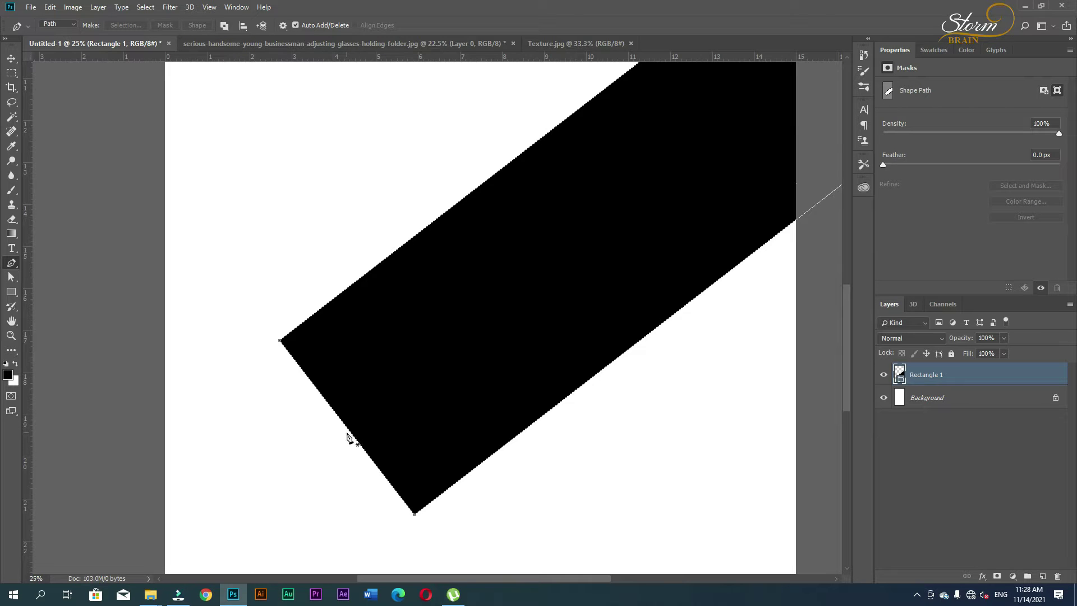
left_click(349, 429)
mouse_move(349, 430)
left_mouse_down()
mouse_move(287, 491)
mouse_move(308, 463)
left_mouse_up()
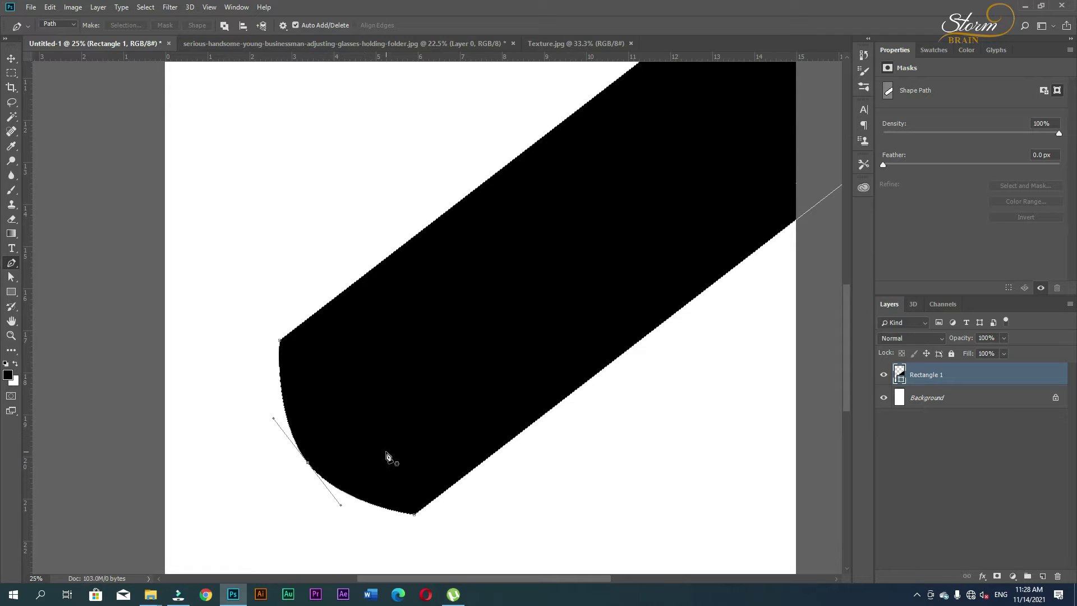
Step: Fit the whole page in the window and reselect the Rectangle 1 layer
left_click(11, 54)
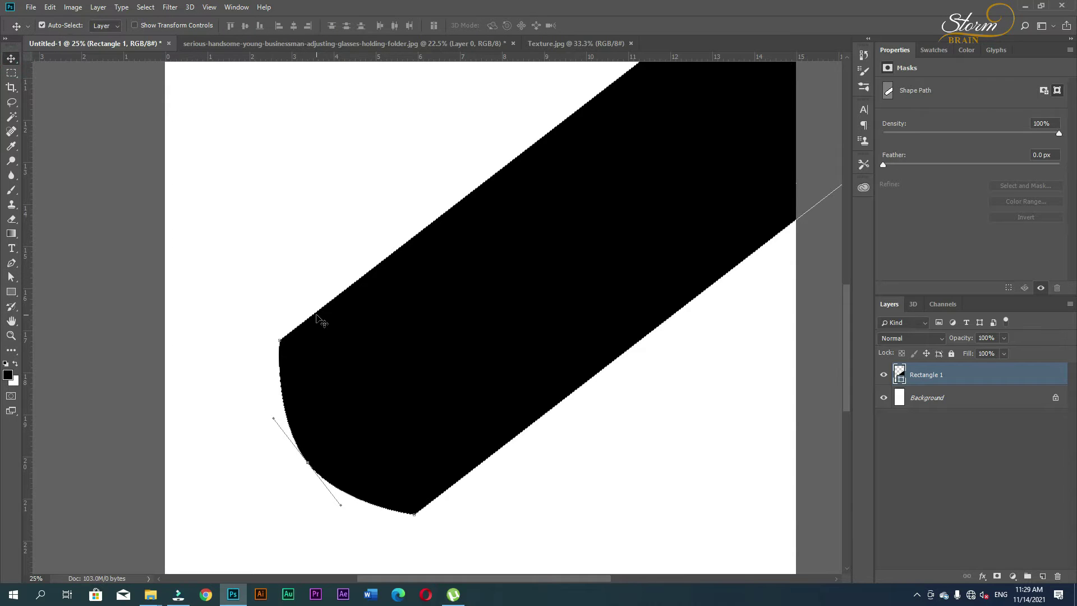
right_click(418, 350)
left_click(423, 357)
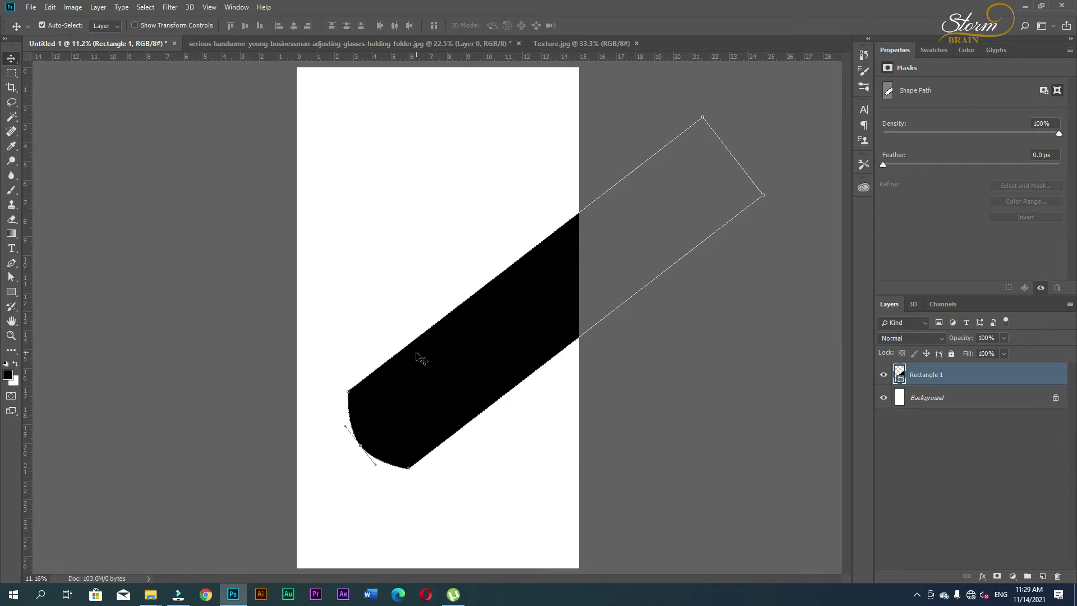
left_click(11, 276)
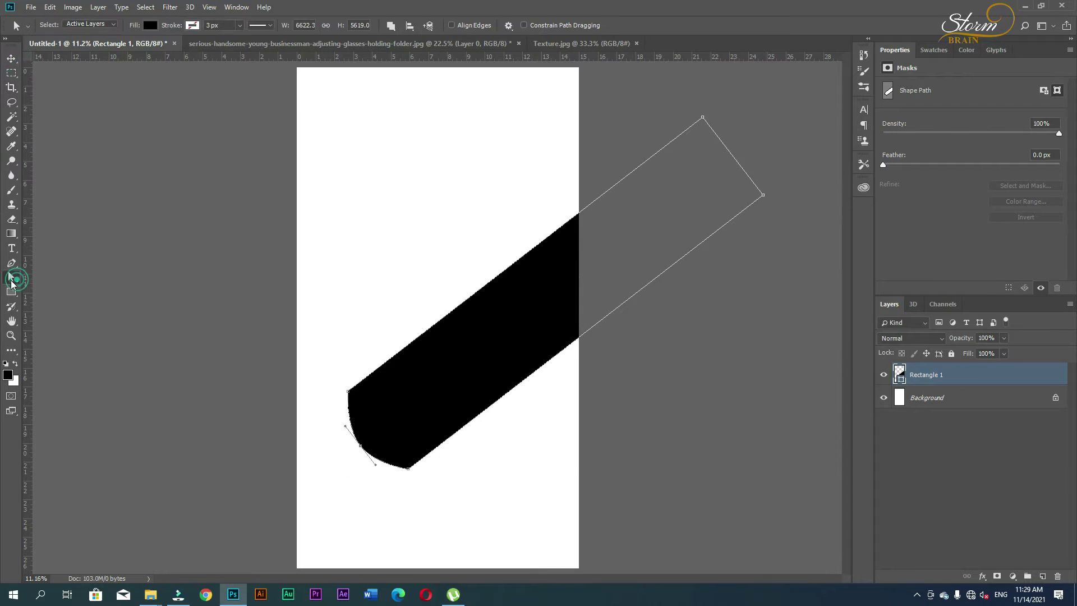
left_click(11, 321)
left_click(983, 407)
left_click(922, 377)
left_click(11, 58)
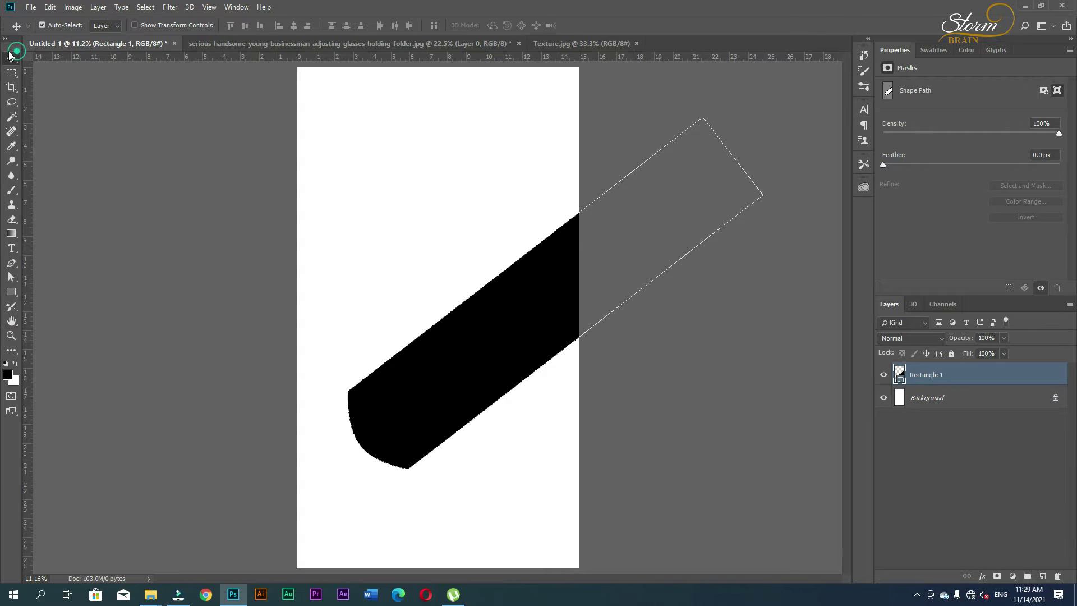
Step: Recolour the Rectangle 1 band to bright orange ff7315 in the Color Picker
double_click(900, 374)
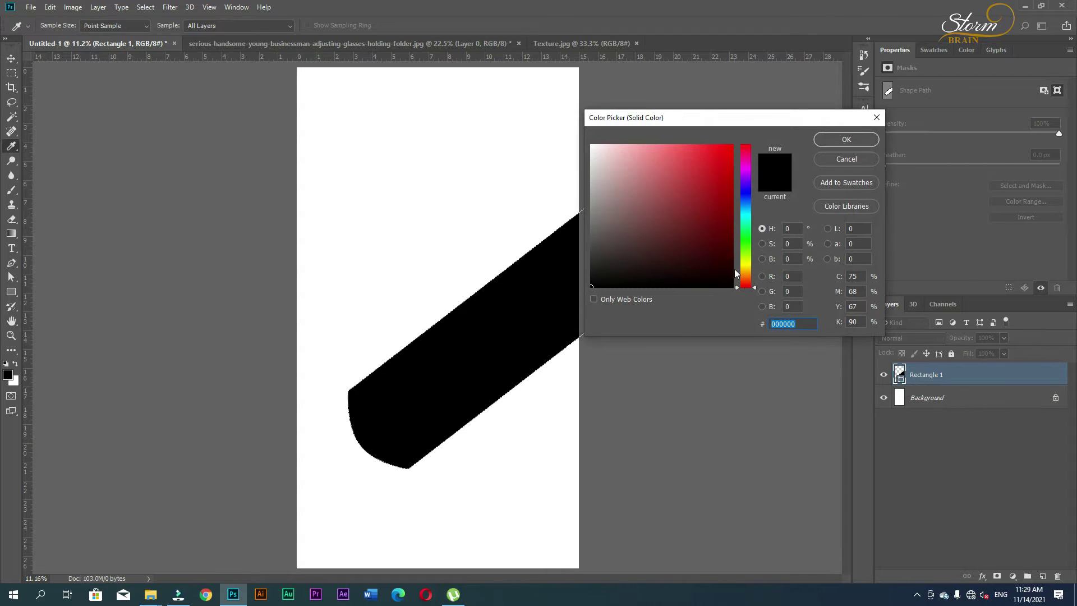
left_click(746, 282)
mouse_move(730, 257)
left_mouse_down()
mouse_move(732, 190)
mouse_move(707, 166)
left_mouse_up()
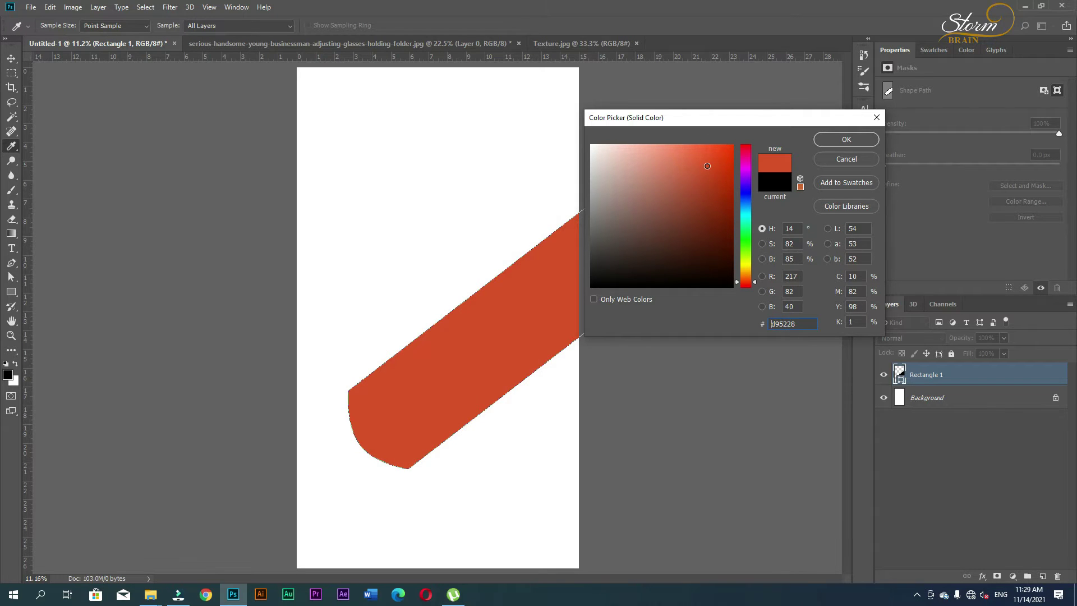
left_click_drag(707, 154, 701, 144)
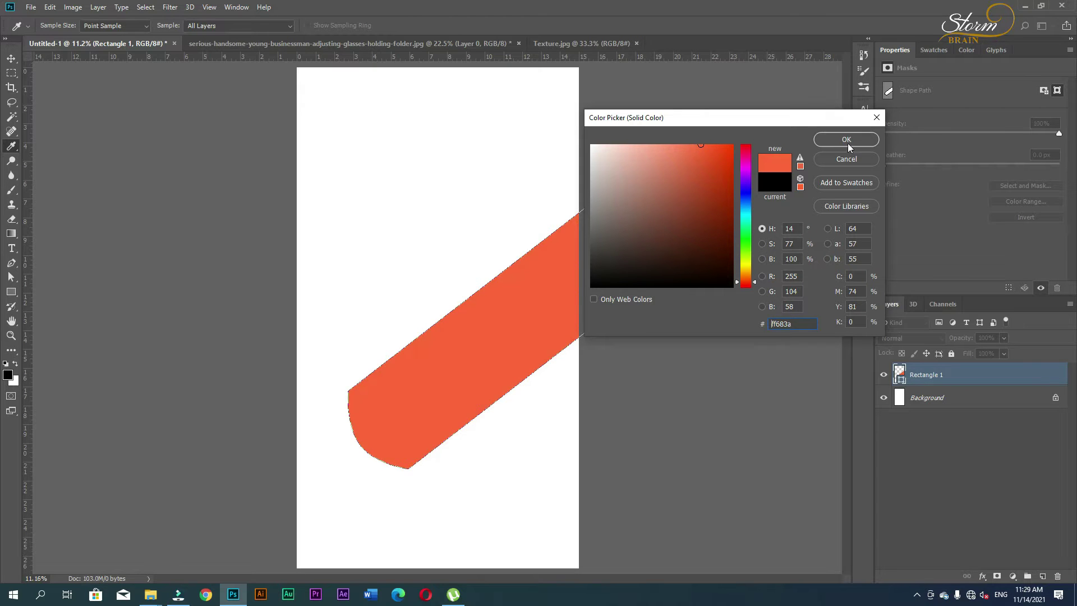
left_click_drag(748, 275, 750, 281)
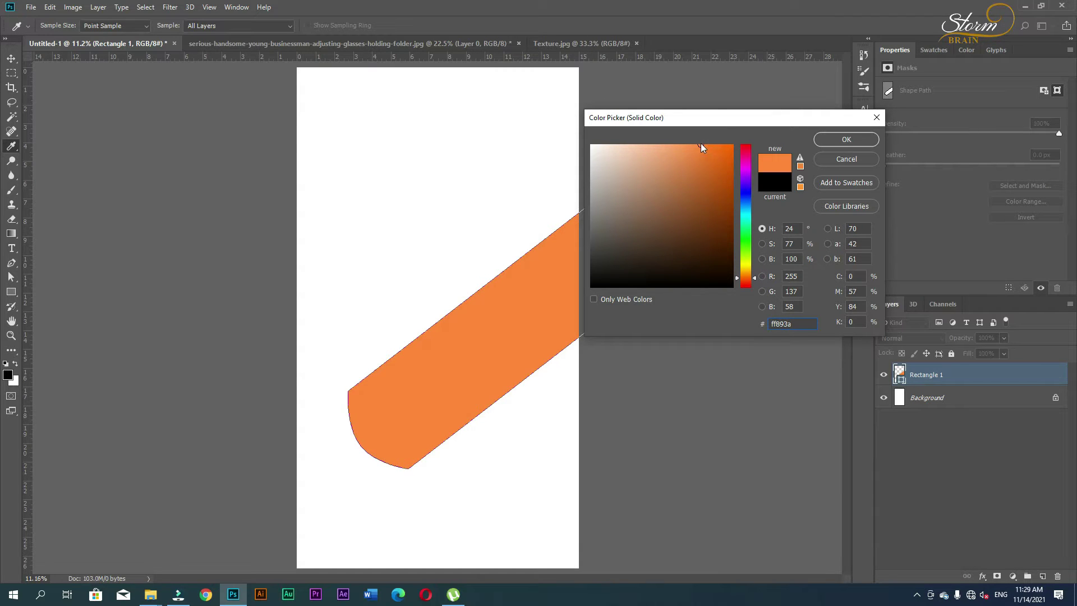
left_click(702, 145)
left_click_drag(702, 145, 713, 148)
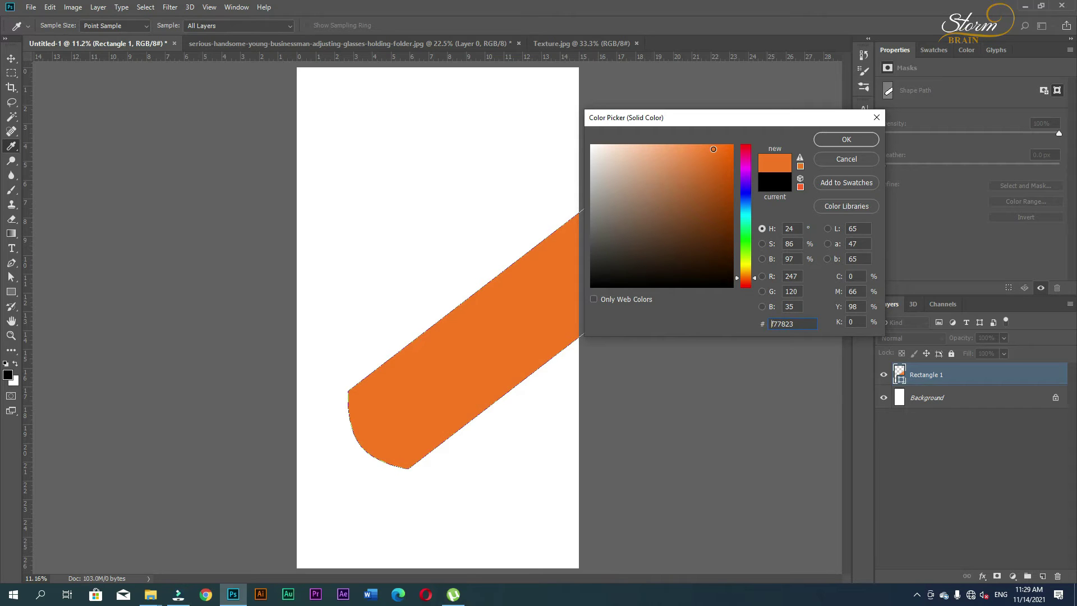
left_click_drag(709, 157, 744, 173)
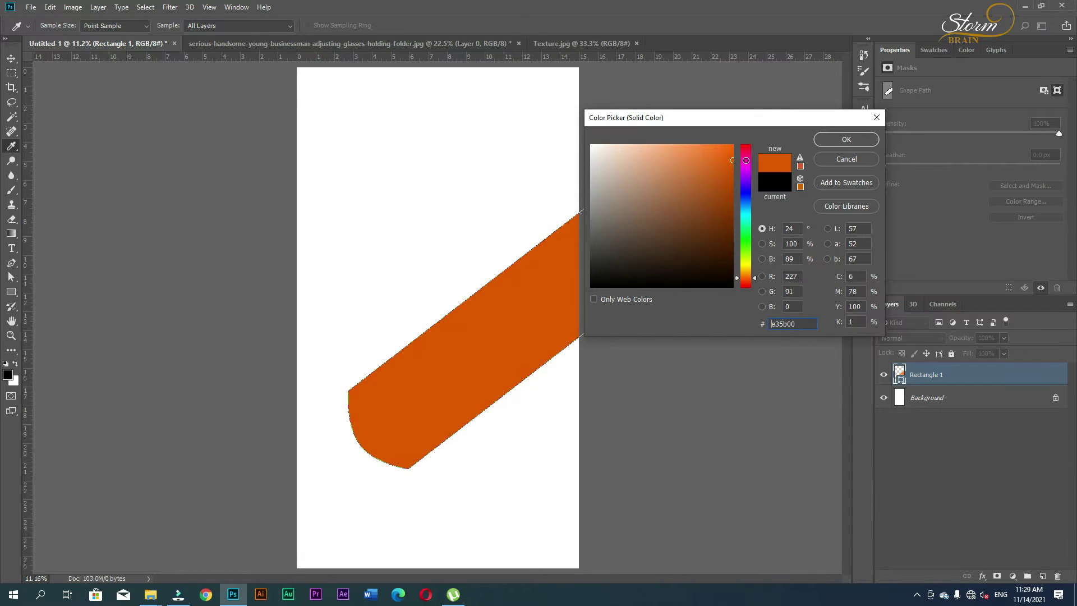
left_click_drag(745, 152, 718, 138)
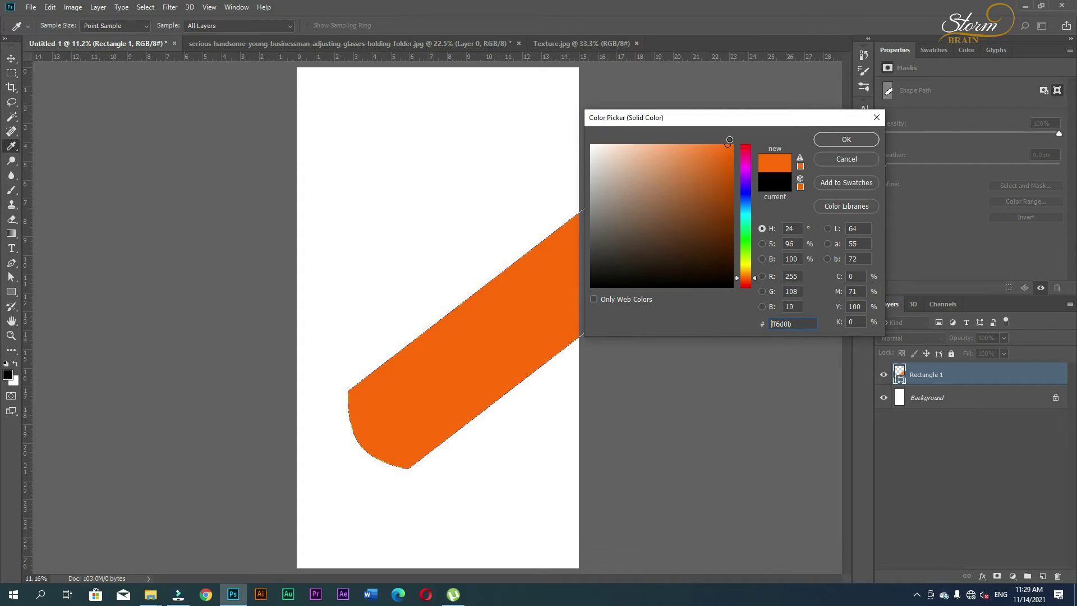
left_click(855, 139)
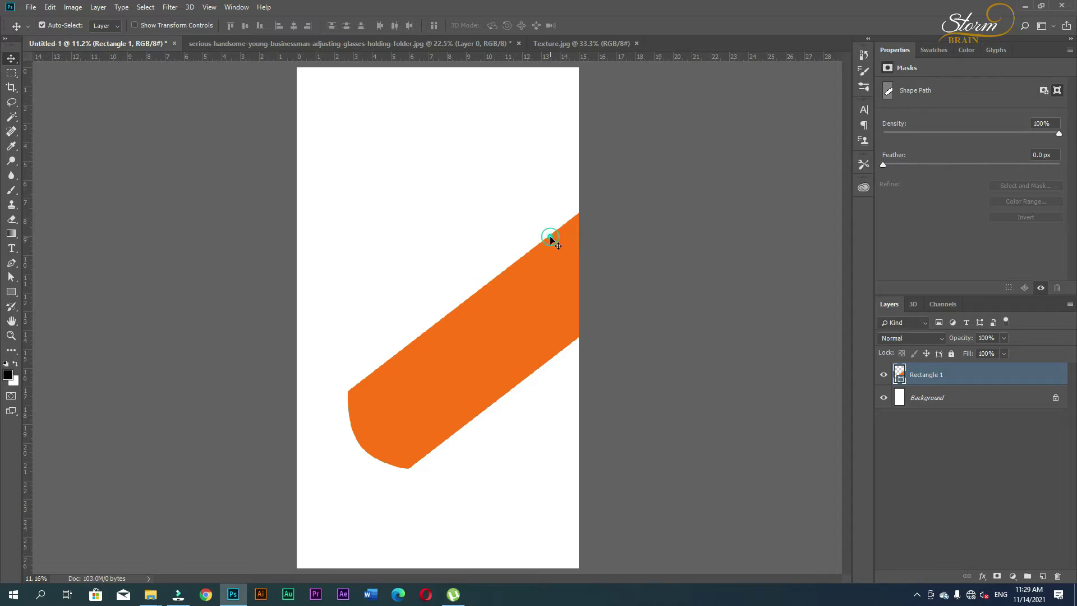
left_click(460, 224)
Step: Move the orange band and rotate it slightly to a new angle
mouse_move(458, 391)
left_mouse_down()
mouse_move(502, 356)
mouse_move(495, 382)
mouse_move(482, 340)
mouse_move(451, 361)
left_mouse_up()
key("ctrl+t")
left_click_drag(812, 257, 796, 205)
mouse_move(510, 305)
left_mouse_down()
mouse_move(462, 334)
mouse_move(489, 351)
left_mouse_up()
key("Return")
Step: Bring the businessman cut-out into the poster, scaled about 116%, at the lower right
left_click(336, 43)
mouse_move(385, 260)
left_mouse_down()
mouse_move(447, 421)
mouse_move(462, 382)
left_mouse_up()
key("ctrl+t")
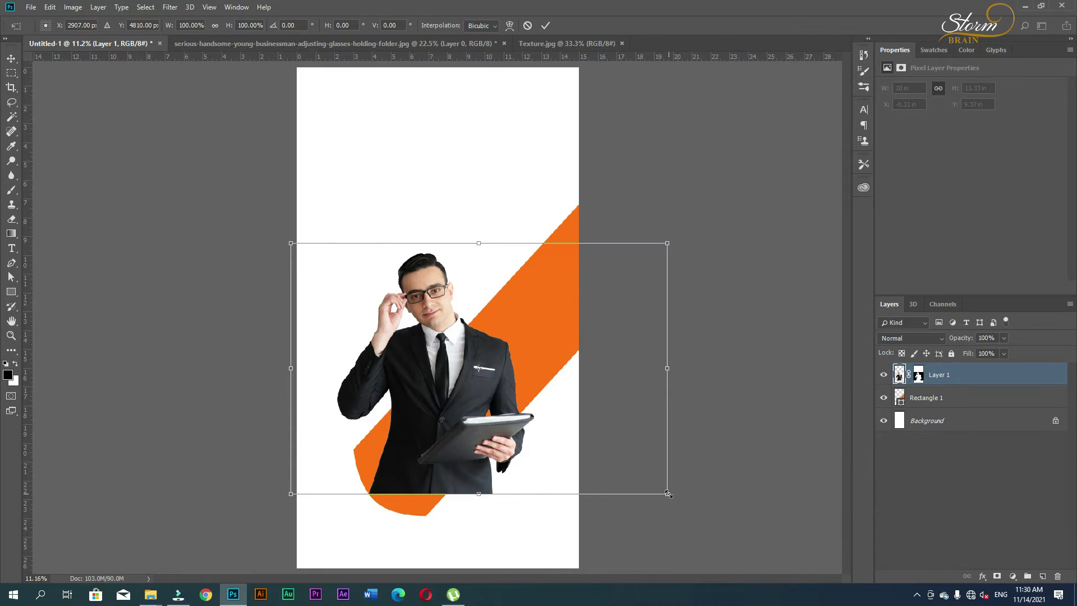
left_click_drag(667, 494, 761, 550)
mouse_move(381, 479)
left_mouse_down()
mouse_move(443, 507)
mouse_move(428, 507)
left_mouse_up()
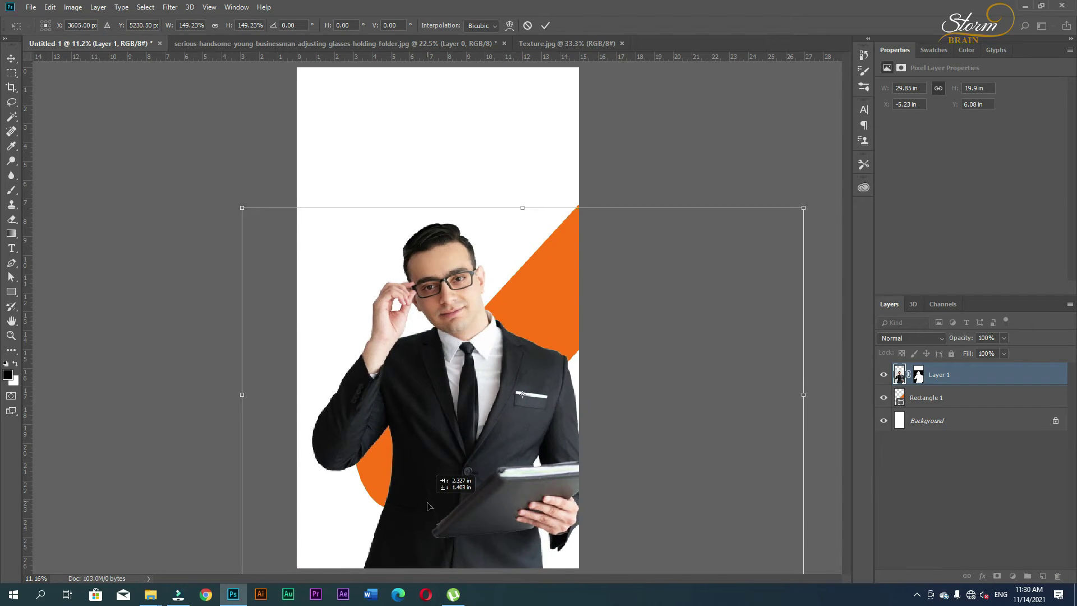
left_click_drag(428, 507, 432, 493)
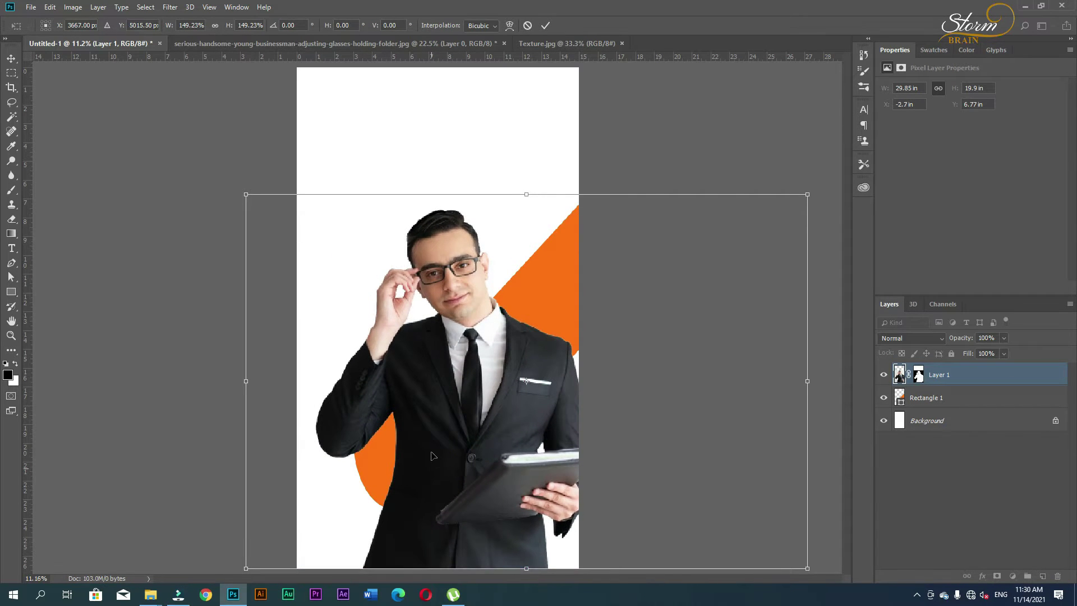
left_click_drag(245, 194, 373, 270)
left_click_drag(527, 408, 475, 410)
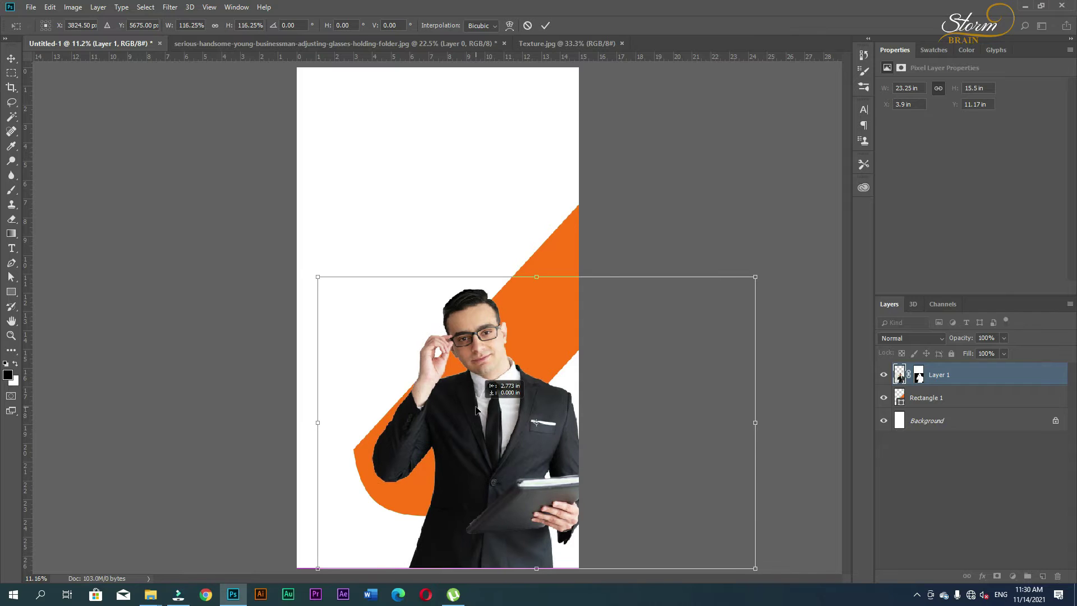
key("Return")
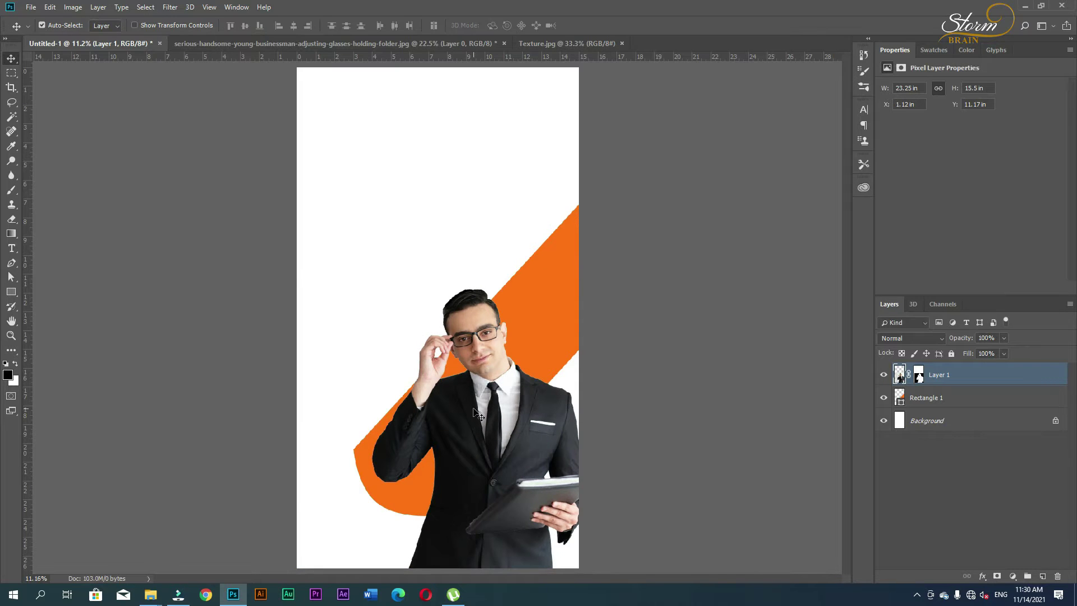
mouse_move(542, 359)
left_mouse_down()
mouse_move(574, 354)
mouse_move(577, 369)
left_mouse_up()
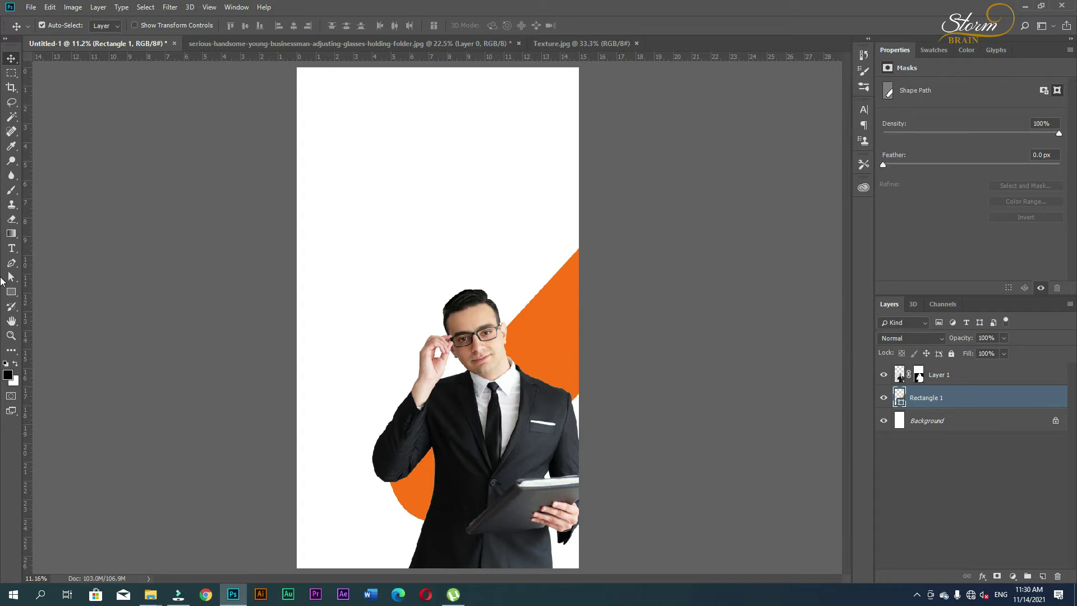
Step: Draw a black rectangle at the page bottom and stretch it taller upward
left_click(10, 291)
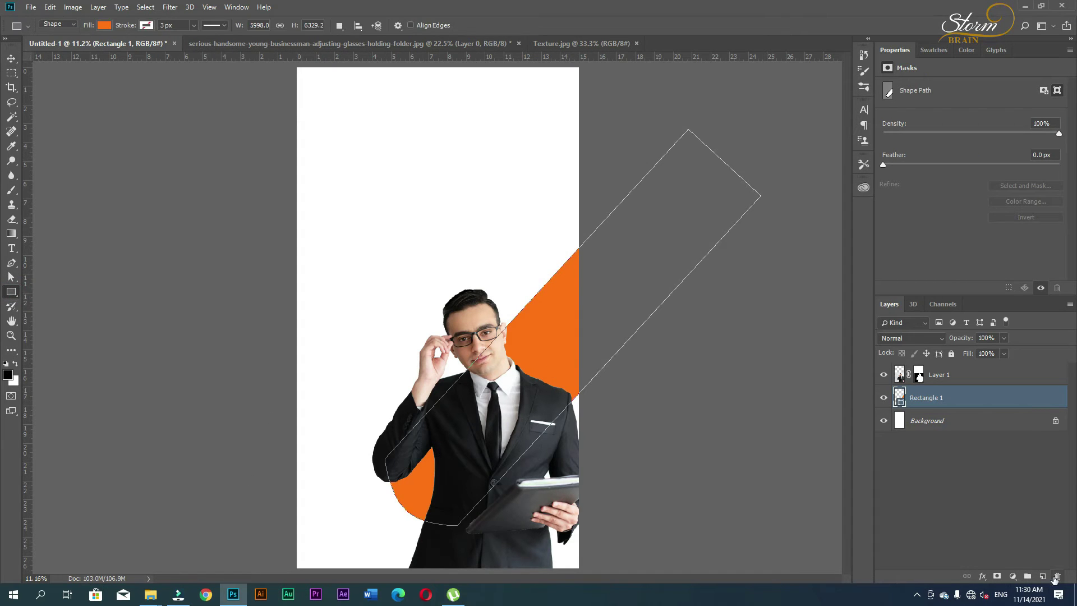
left_click_drag(360, 484, 527, 583)
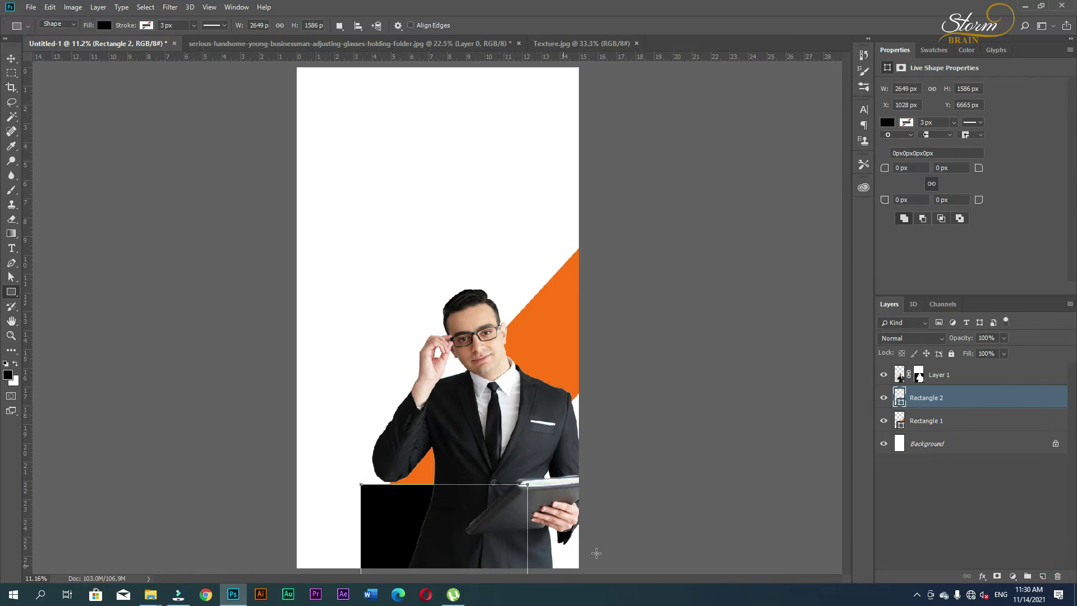
left_click(11, 58)
left_click_drag(388, 528, 508, 539)
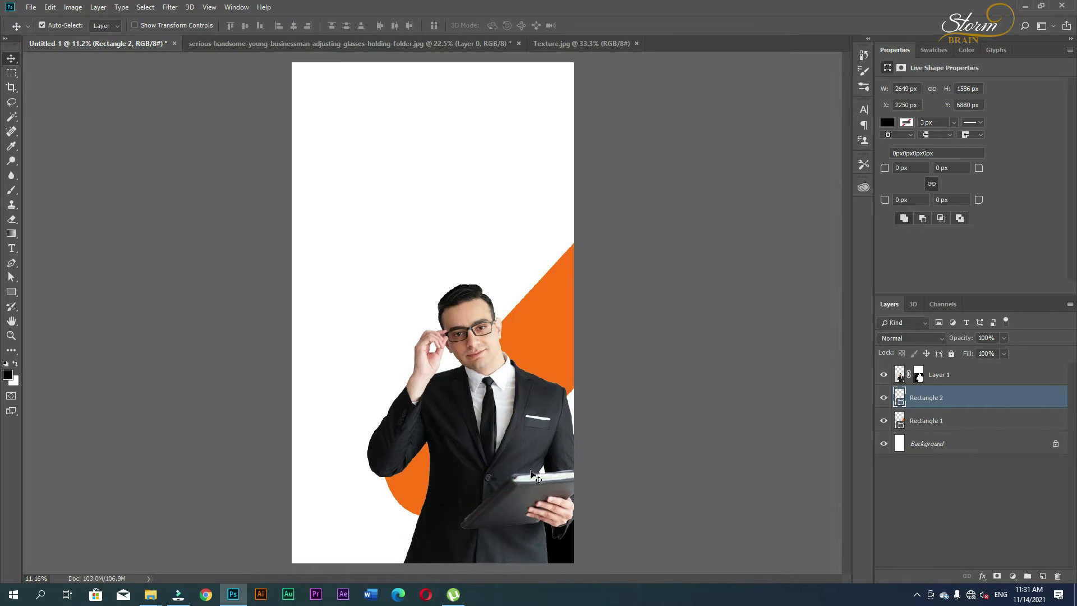
key("ctrl+t")
left_click_drag(515, 493, 517, 384)
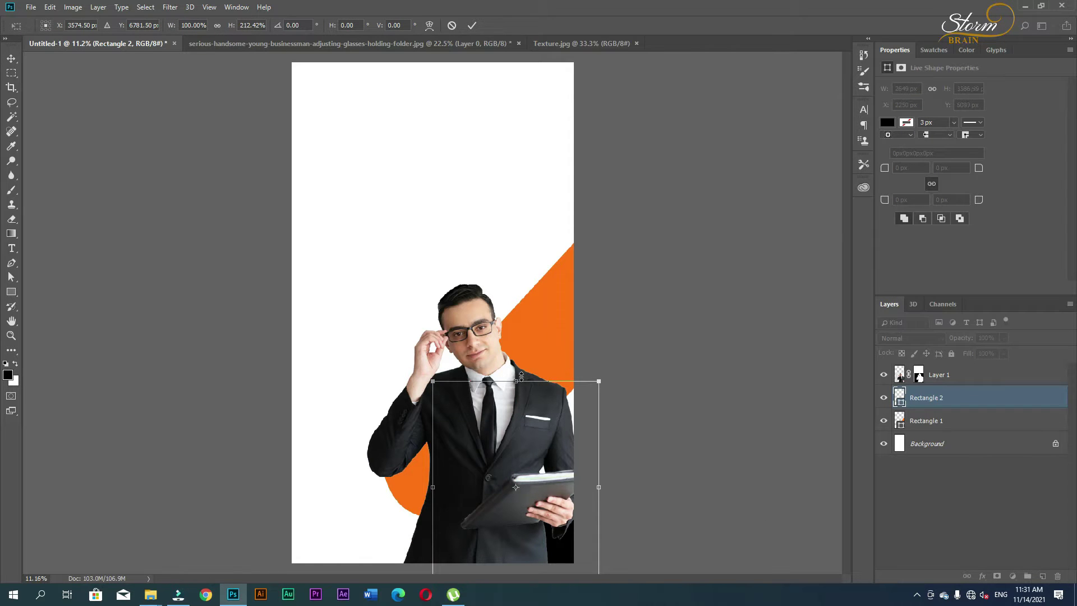
key("Return")
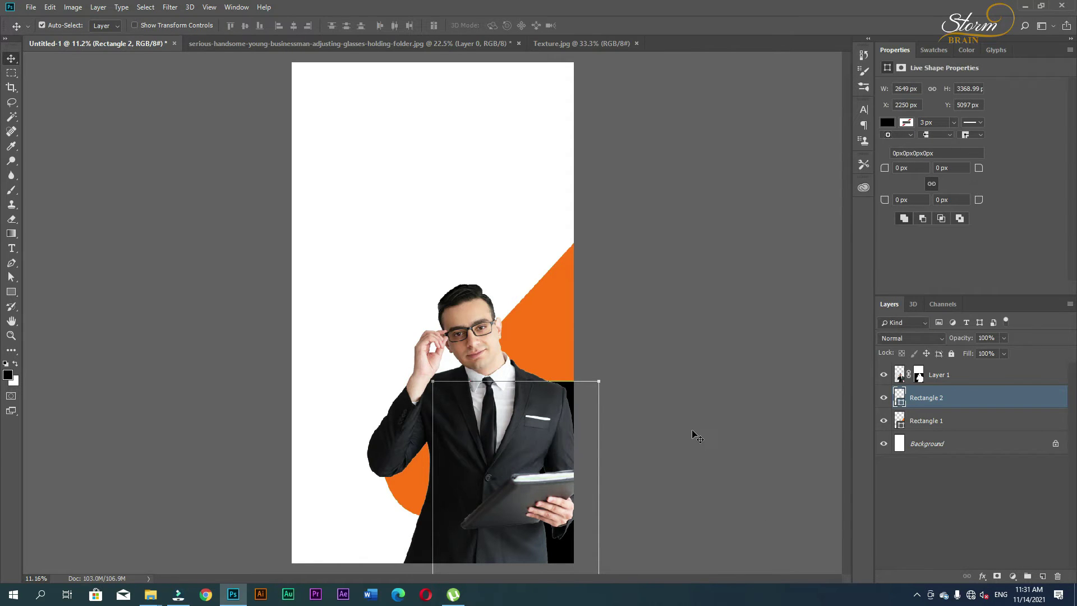
left_click(695, 436)
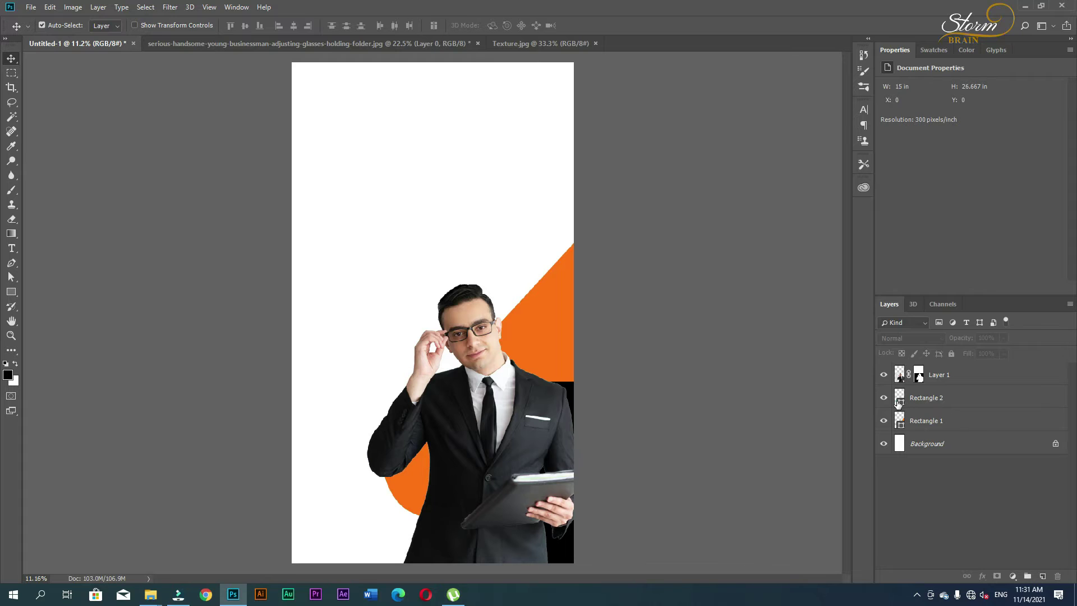
Step: Fill Rectangle 2 with the orange ff7315 sampled from the diagonal band
double_click(899, 400)
left_click(541, 313)
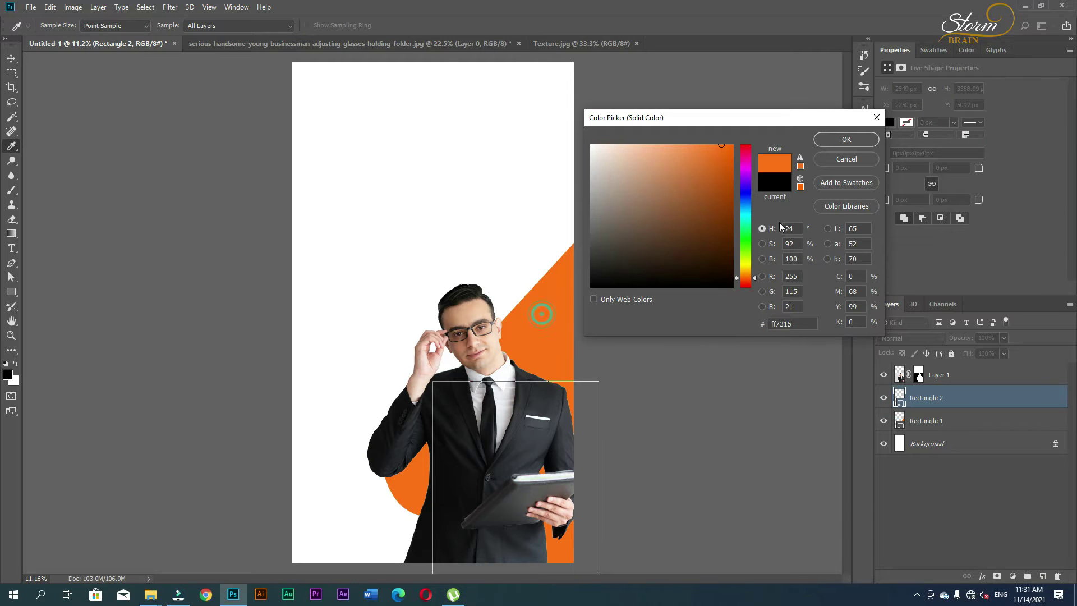
left_click(850, 141)
Step: Shift the businessman layer a little to the left
left_click(653, 476)
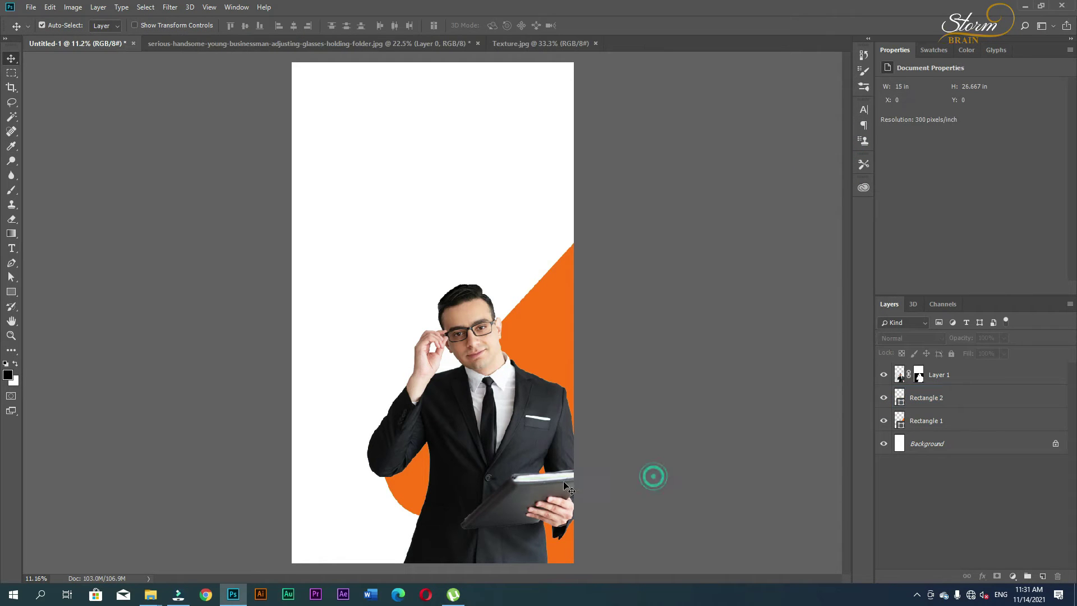
left_click_drag(542, 497, 513, 493)
key("shift+Left")
key("shift+Left")
key("shift+Left")
key("shift+Left")
key("shift+Left")
key("shift+Left")
key("shift+Left")
key("shift+Left")
key("shift+Left")
key("shift+Left")
key("shift+Left")
key("shift+Left")
key("shift+Left")
key("shift+Left")
key("shift+Left")
key("shift+Left")
key("shift+Left")
key("shift+Left")
key("shift+Left")
key("shift+Left")
left_click(614, 497)
left_click_drag(511, 478, 508, 478)
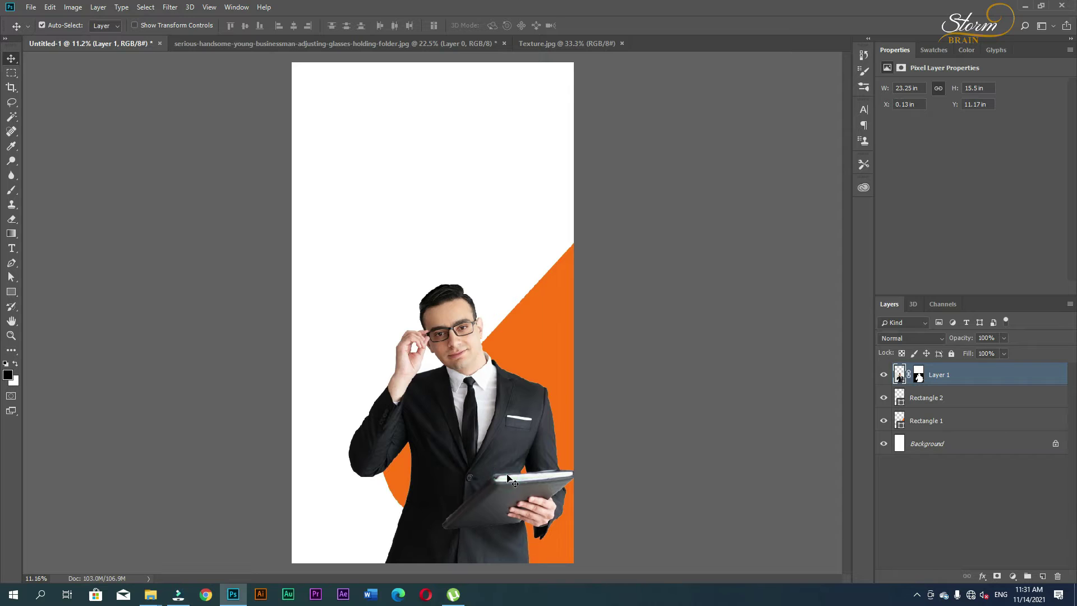
left_click(638, 483)
left_click(500, 238)
left_click(447, 143)
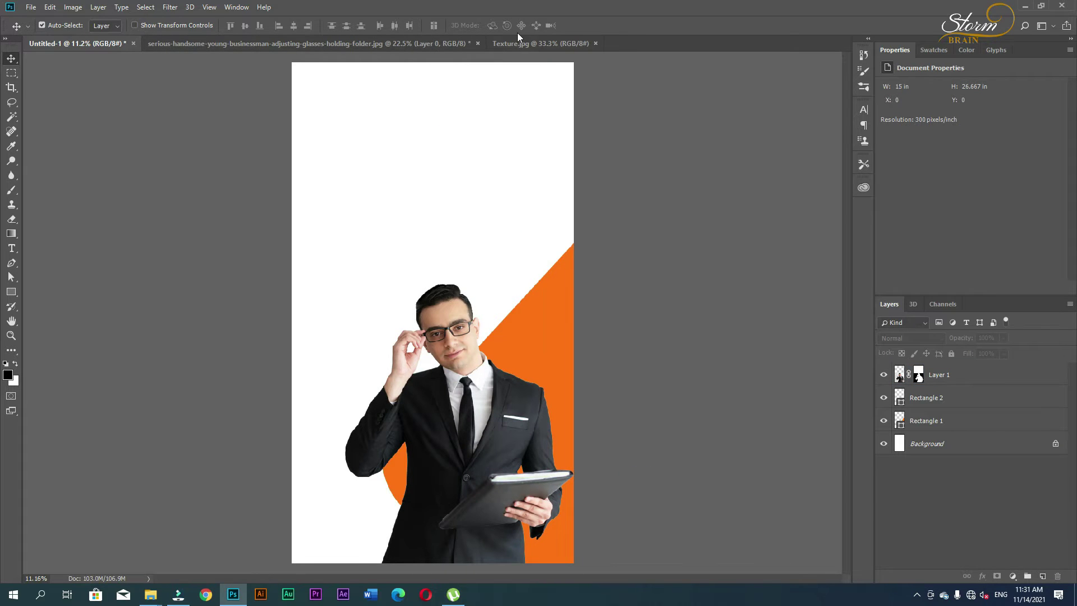
Step: Bring the Texture.jpg office photo into the poster, scaled to fill the canvas
left_click(516, 43)
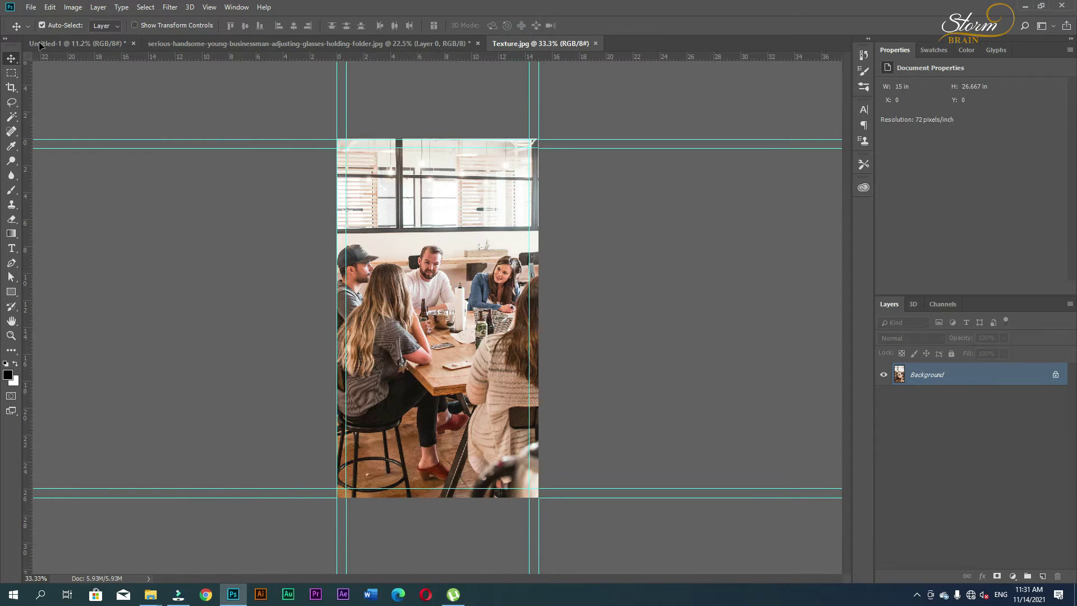
left_click(56, 43)
left_click_drag(411, 269, 417, 274)
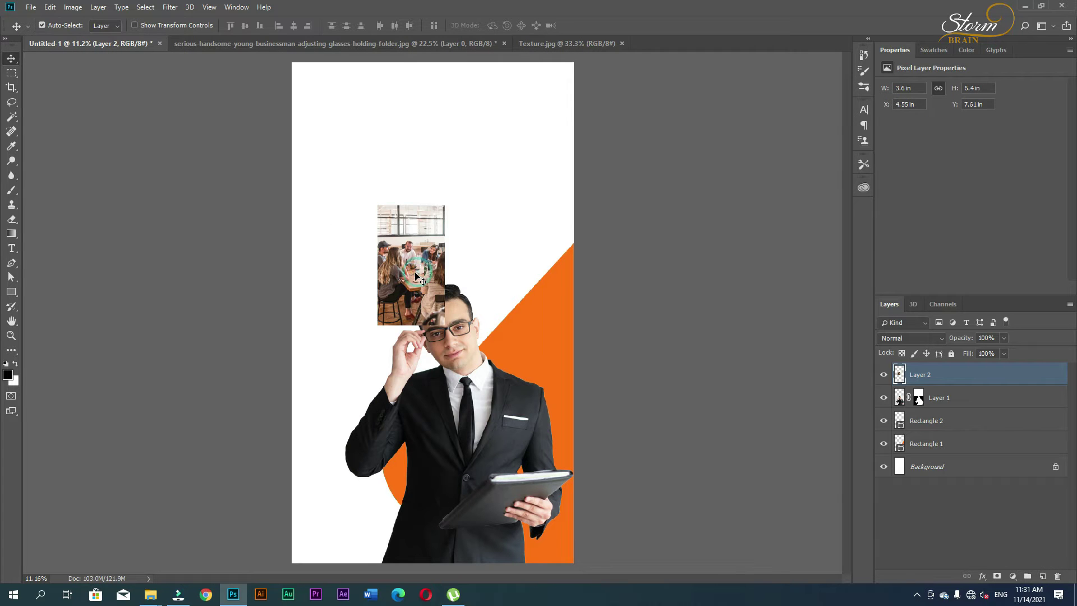
key("ctrl+t")
left_click_drag(445, 327, 595, 457)
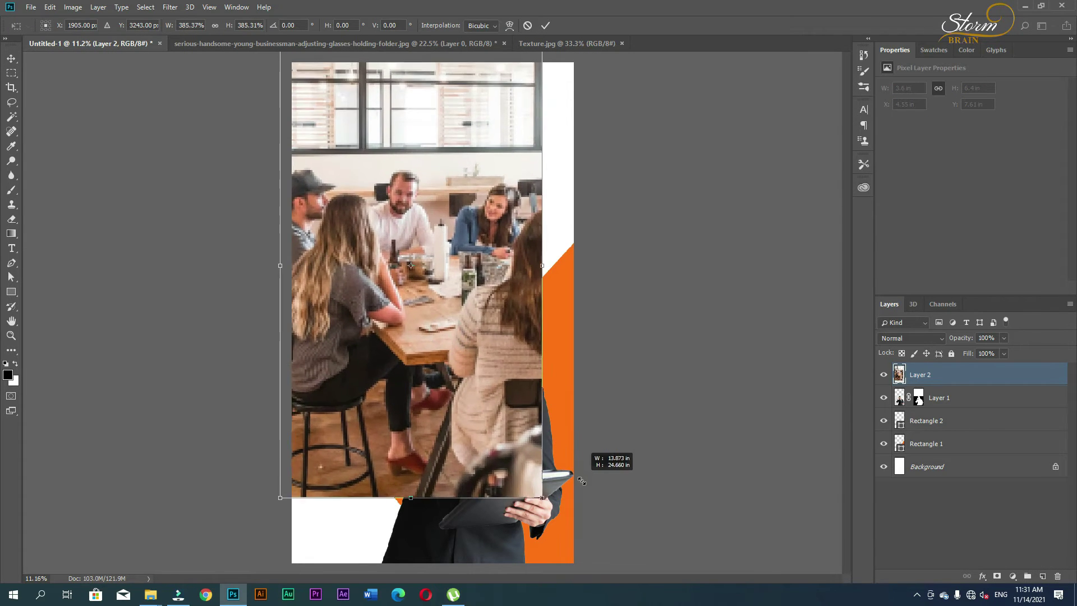
left_click_drag(453, 373, 466, 408)
left_click_drag(558, 537, 574, 566)
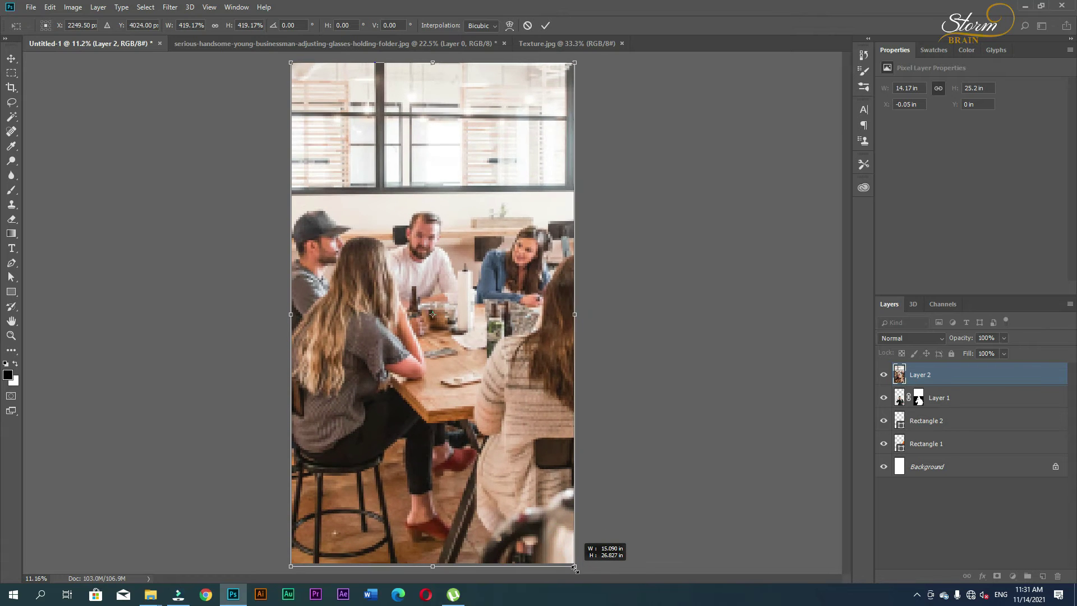
key("Return")
Step: Move the office photo layer beneath the shapes and set its opacity to 15%
left_click_drag(926, 374, 931, 455)
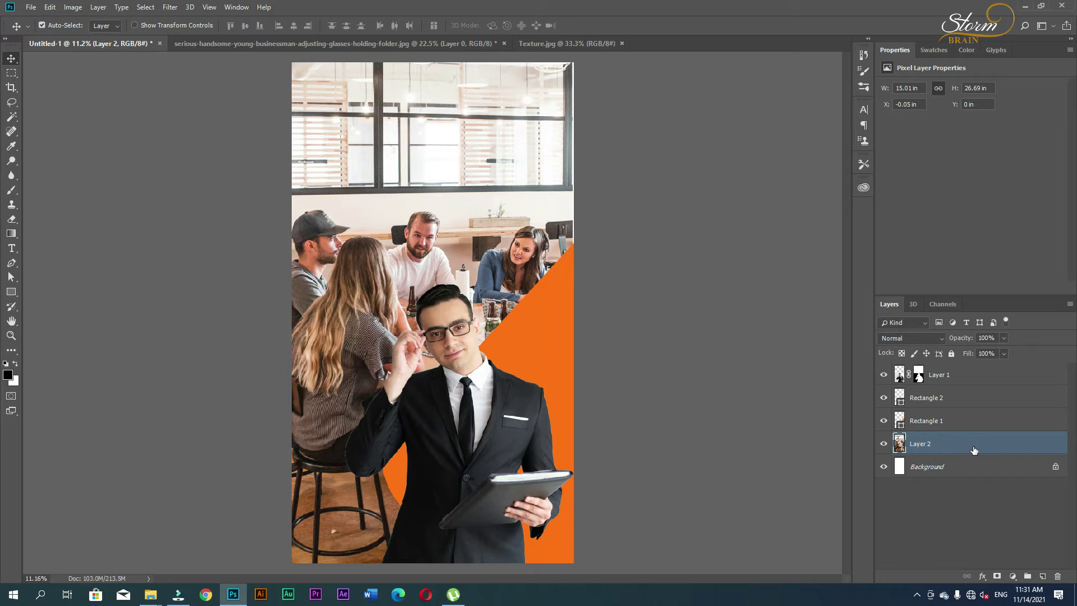
left_click(995, 337)
type("15")
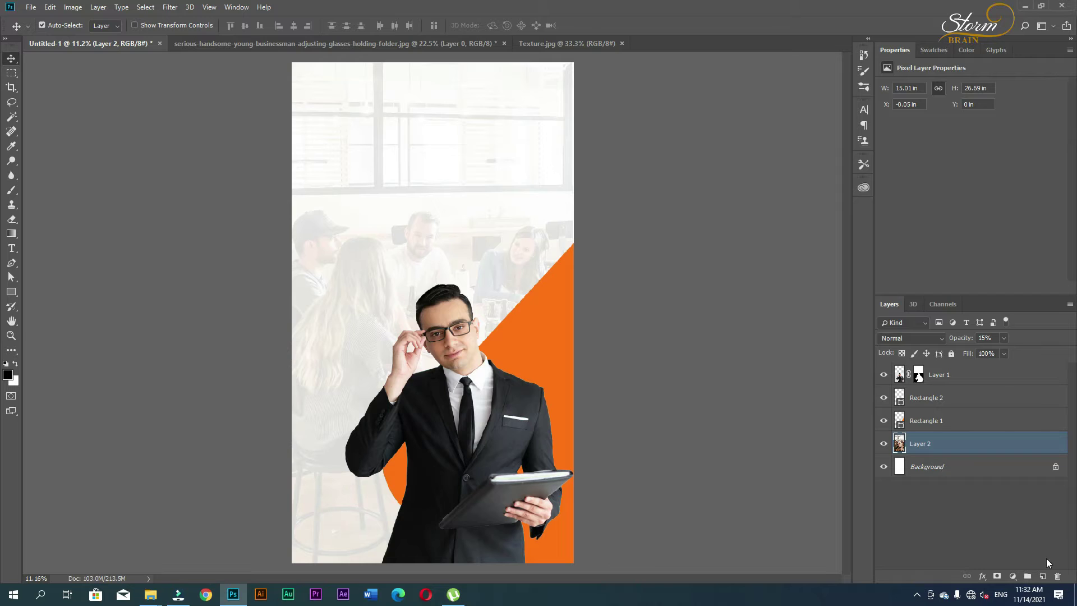
Step: Fill a new layer with dark navy #1d242e
left_click(1042, 576)
left_click(8, 375)
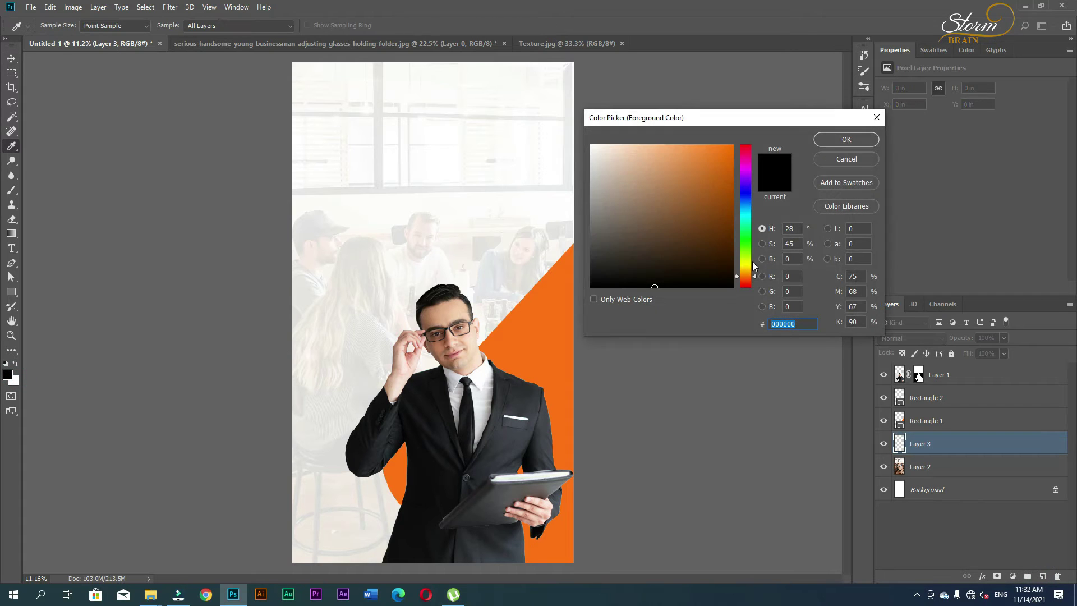
left_click_drag(750, 276, 751, 207)
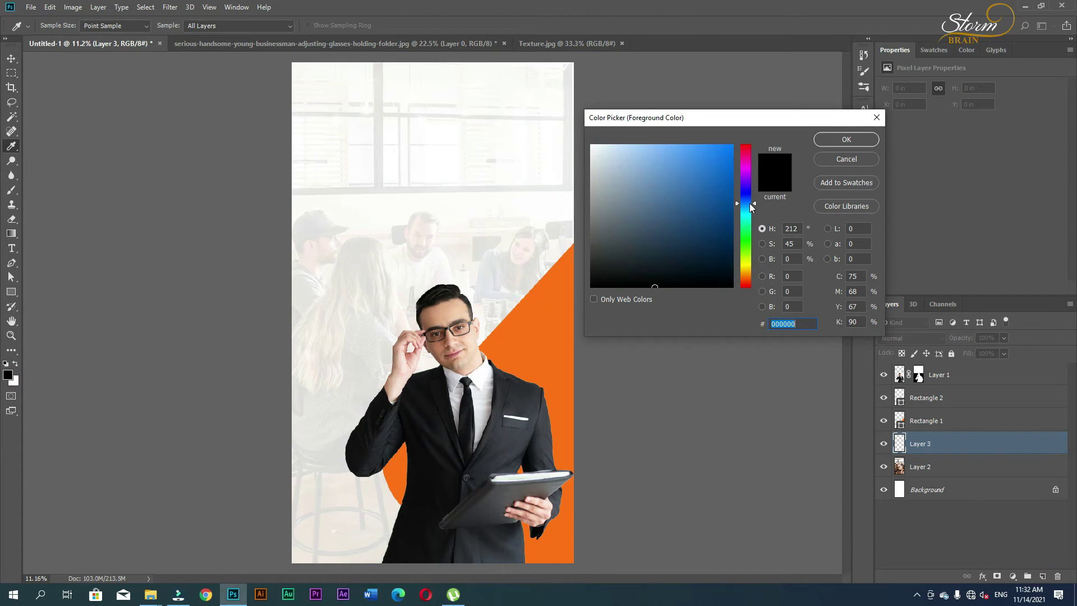
left_click_drag(621, 276, 645, 257)
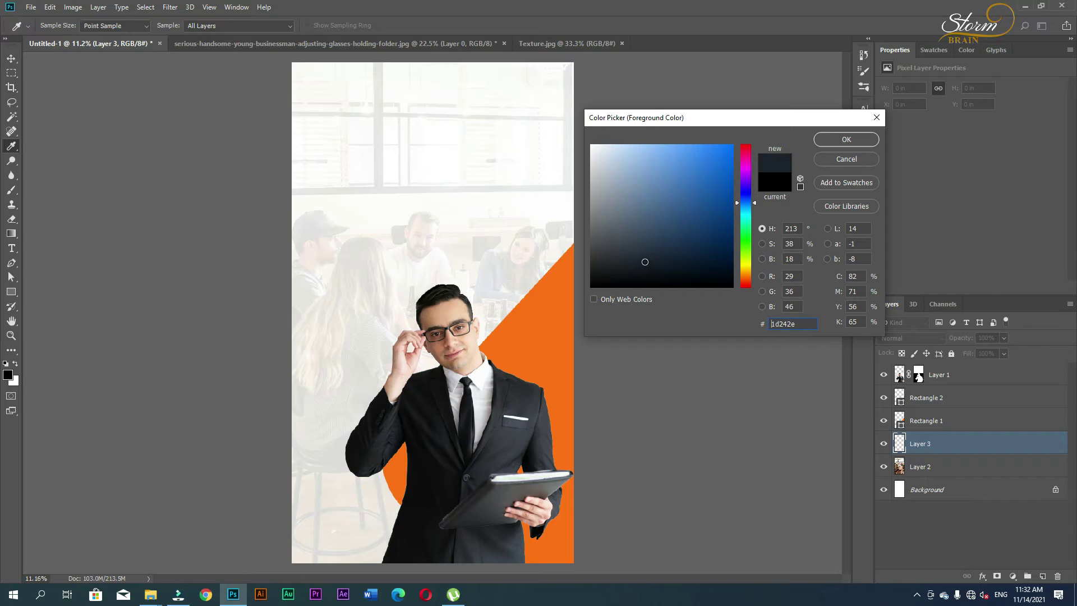
left_click(829, 138)
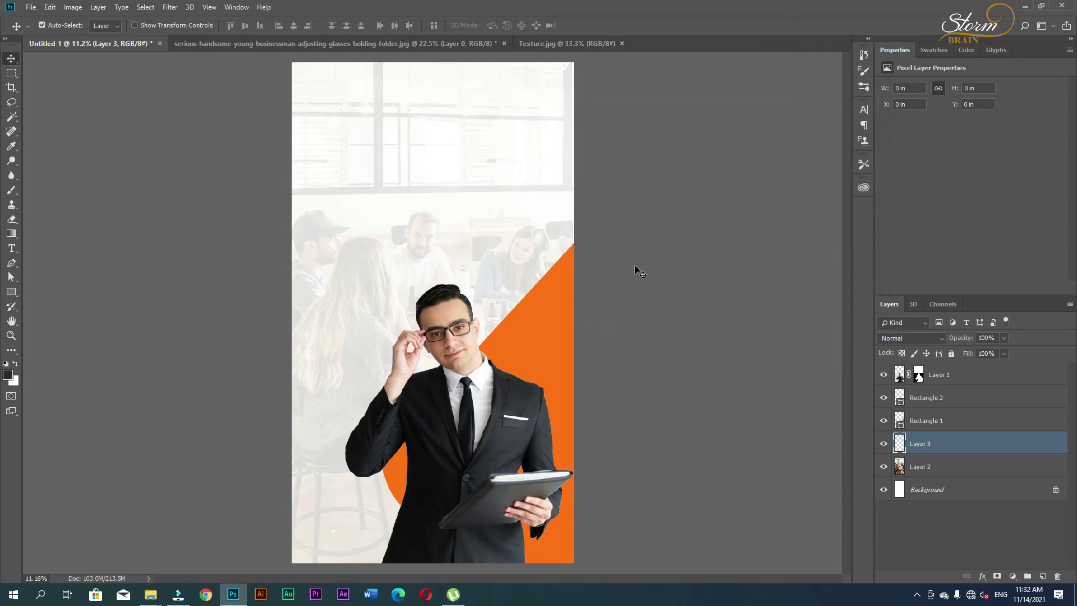
key("alt+BackSpace")
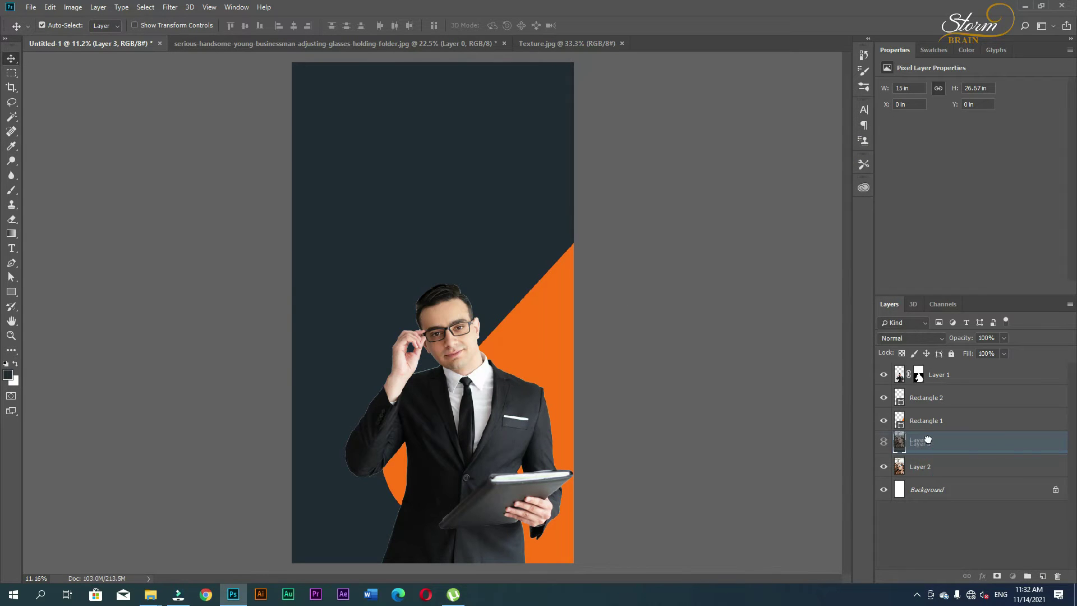
Step: Place the navy fill beneath the office photo and fade the photo to about 6%
left_click_drag(924, 471, 925, 446)
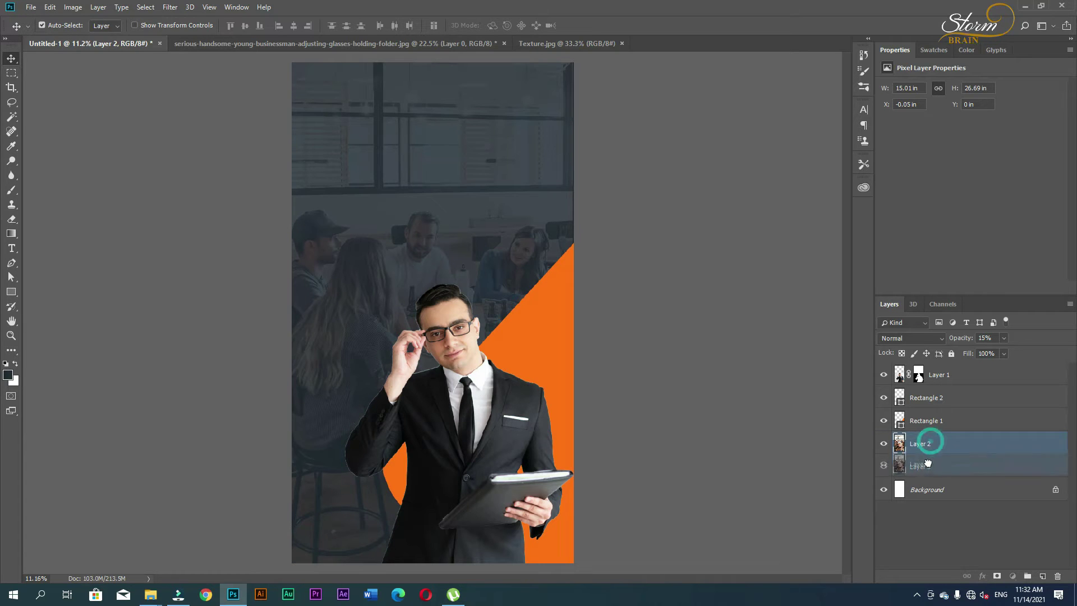
left_click_drag(922, 448, 931, 474)
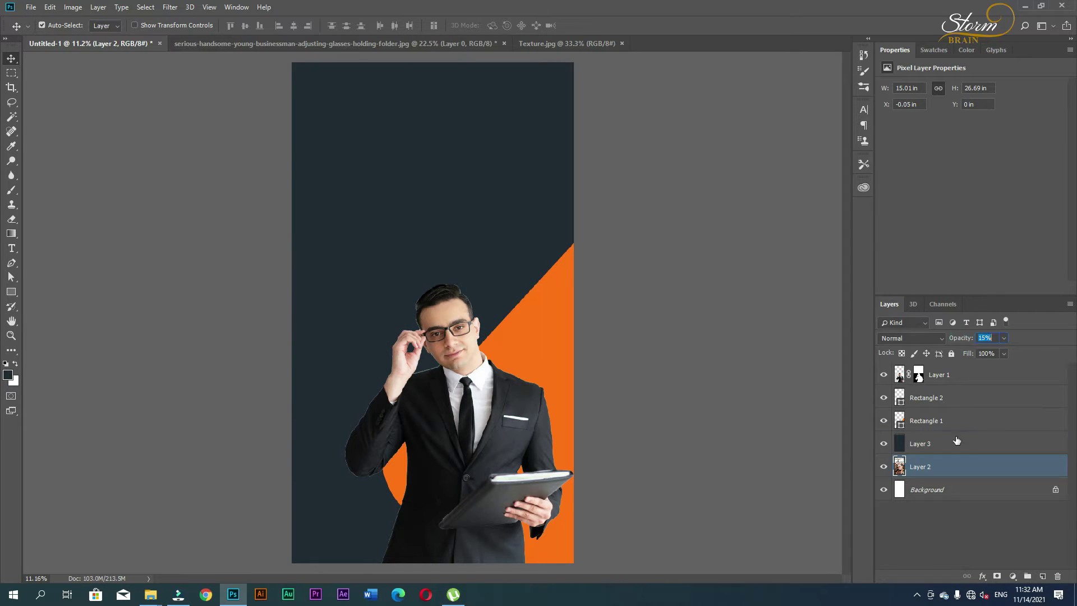
left_click(954, 442)
left_click_drag(965, 337, 956, 337)
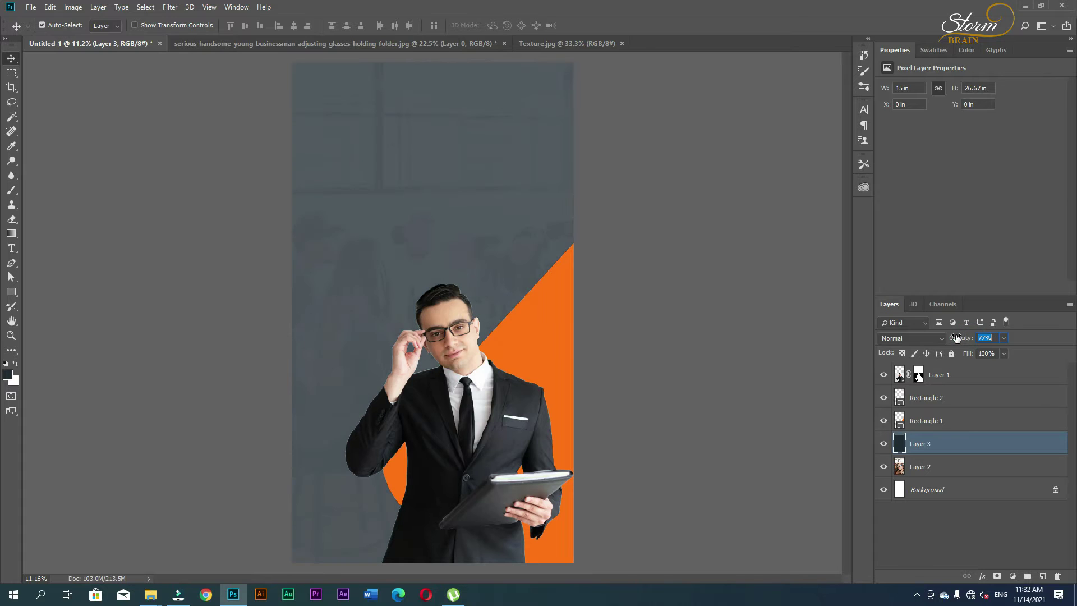
left_click_drag(942, 446, 934, 475)
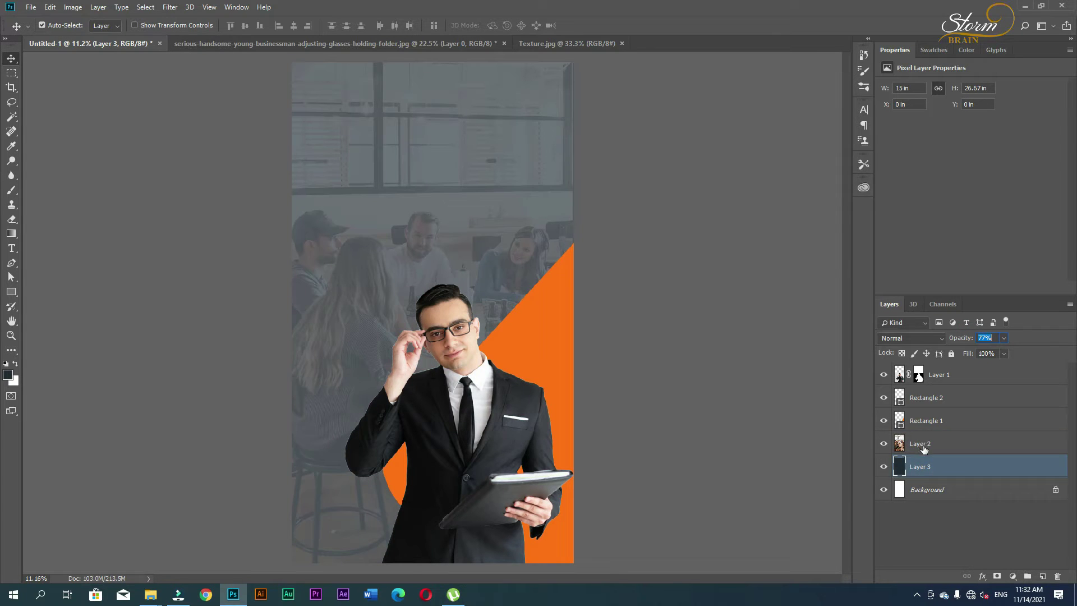
left_click_drag(958, 337, 979, 336)
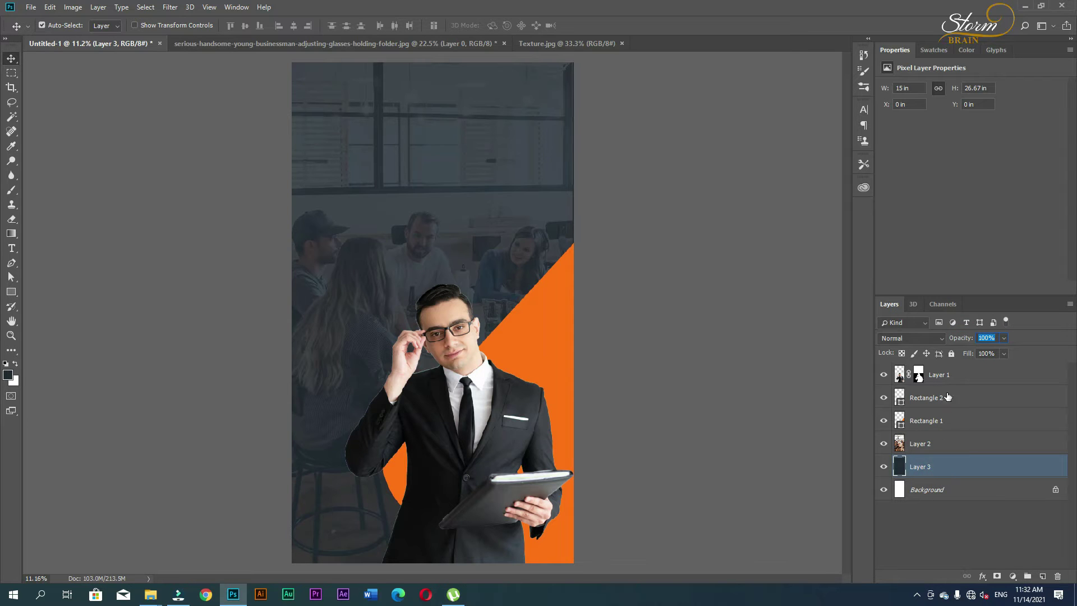
left_click(926, 446)
left_click_drag(969, 338, 963, 340)
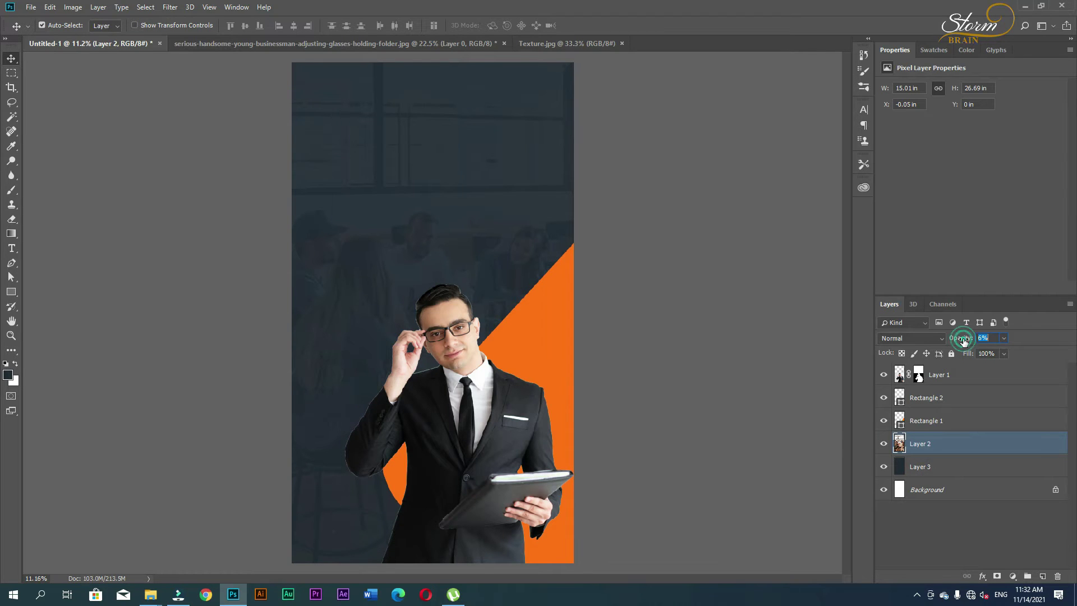
Step: Fine-tune the office photo's faint opacity and set the text colour to white
left_click_drag(964, 340, 964, 346)
left_click(401, 196)
key("t")
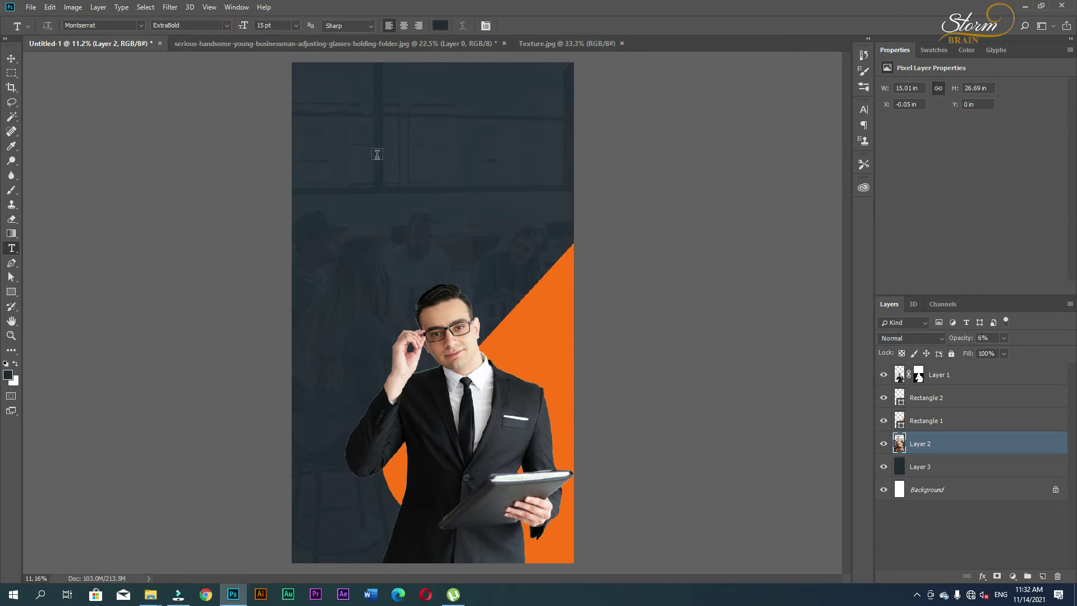
left_click(365, 168)
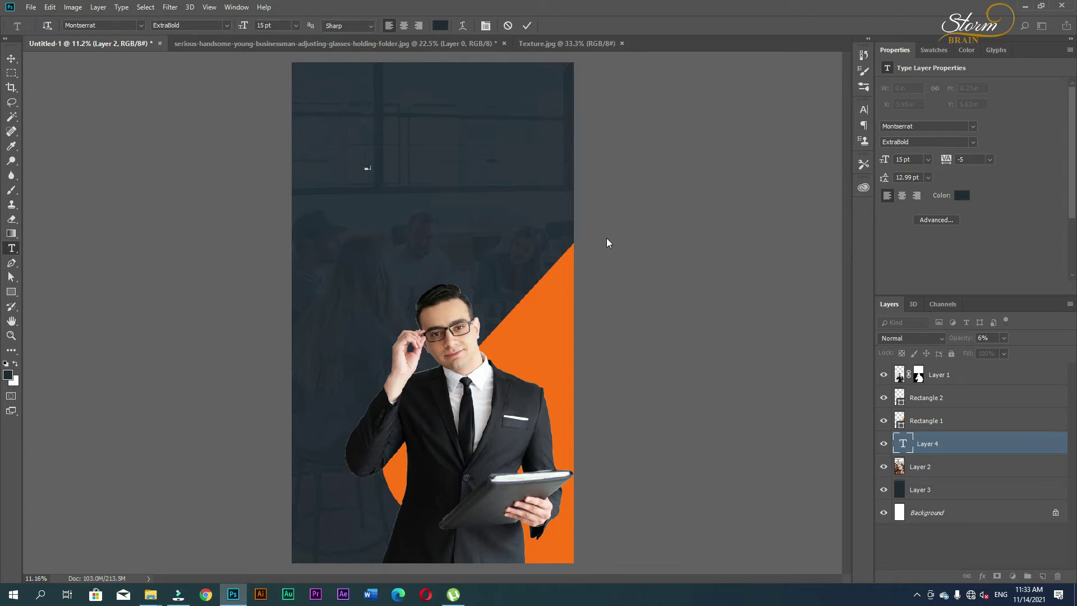
left_click(16, 363)
left_click(970, 452)
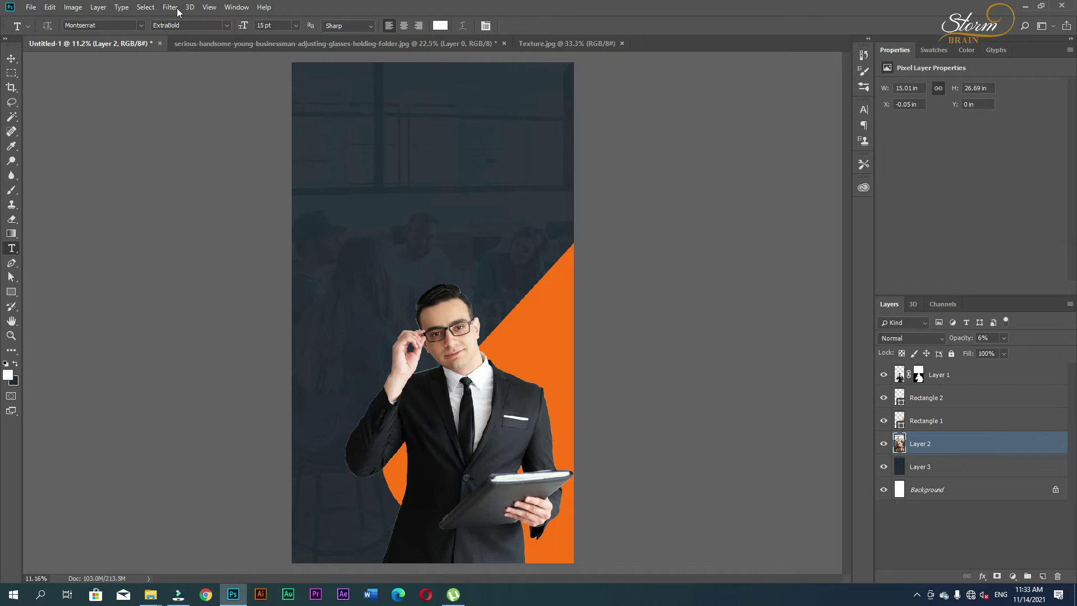
Step: Type the headline 'Digital Marketing' at 98 pt near the top left
left_click(263, 25)
type("98")
left_click(311, 152)
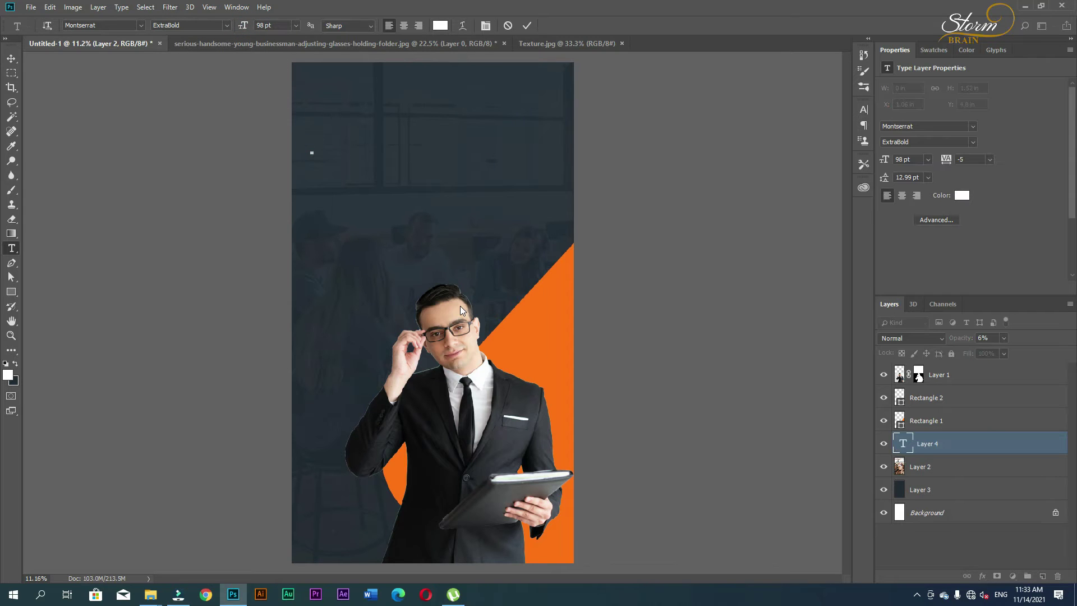
type("Di")
type("gital ")
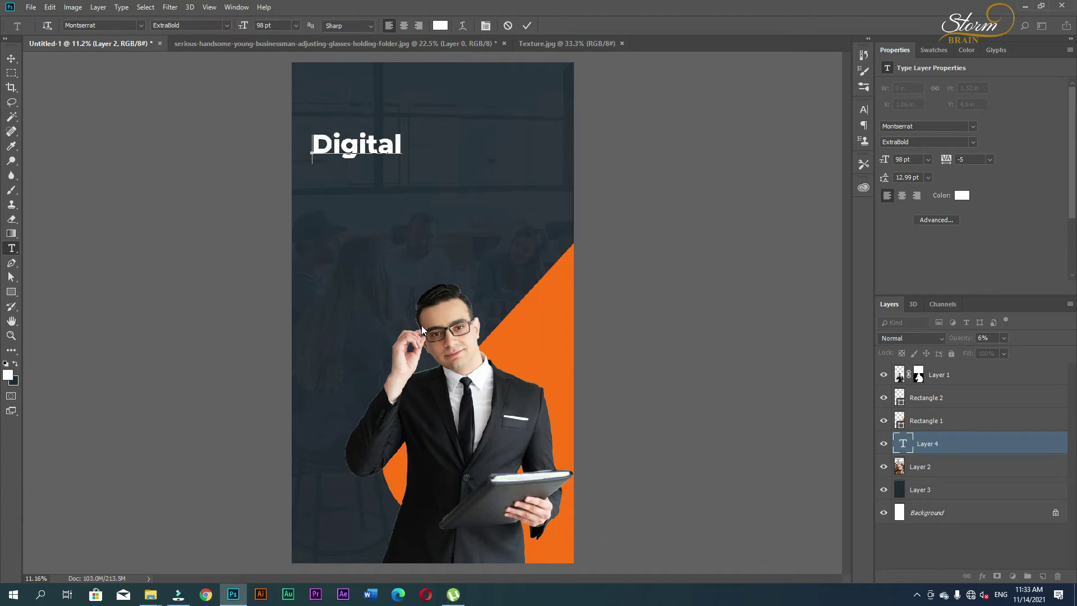
type("Marketing")
Step: Set the headline's leading to Auto and tracking to 0
key("ctrl+a")
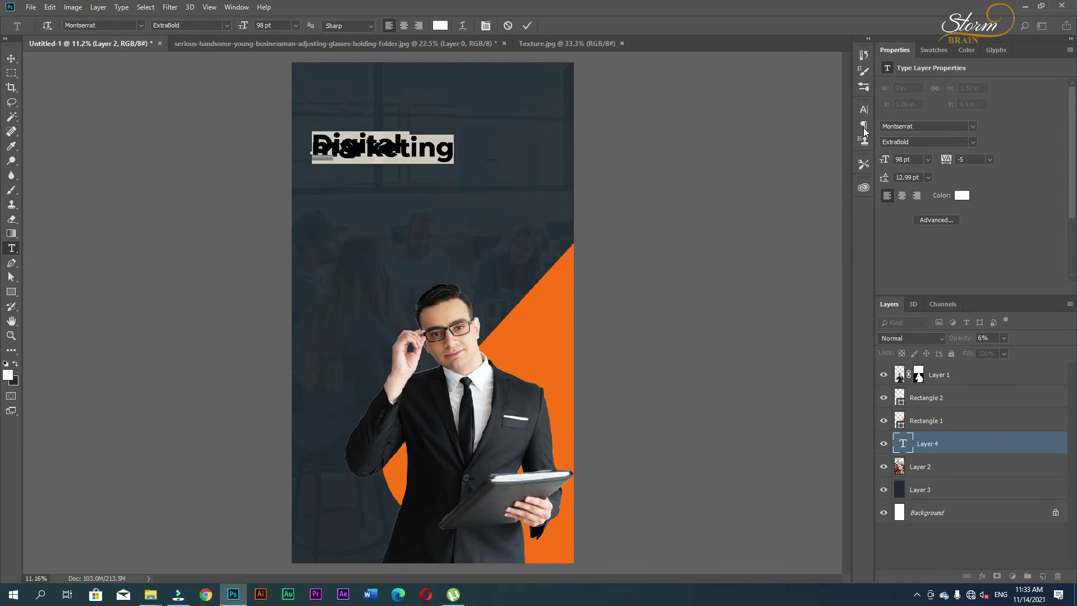
left_click(864, 109)
left_click(841, 140)
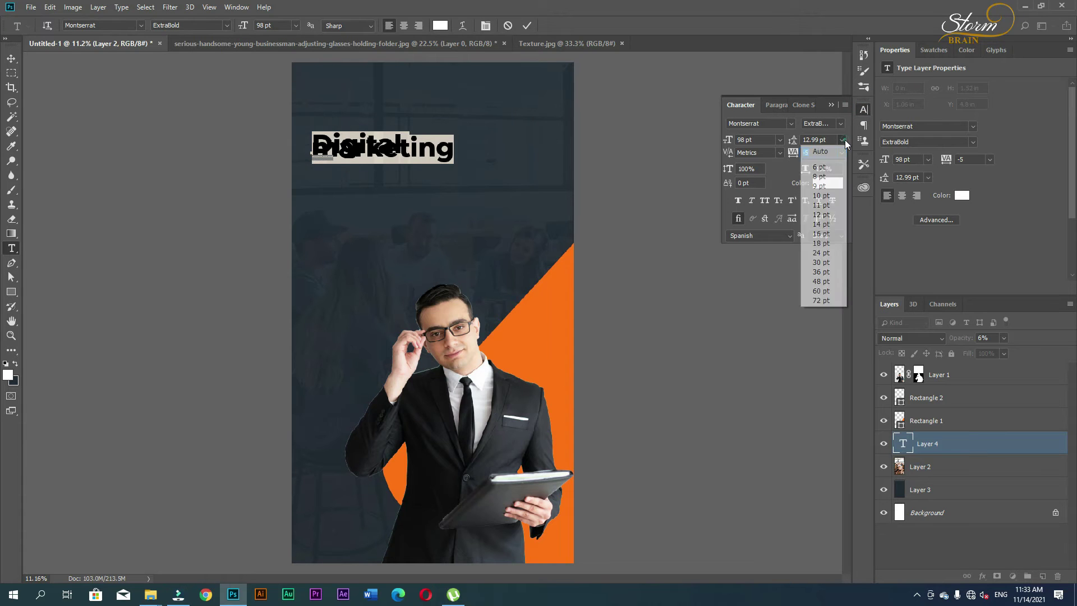
left_click(820, 142)
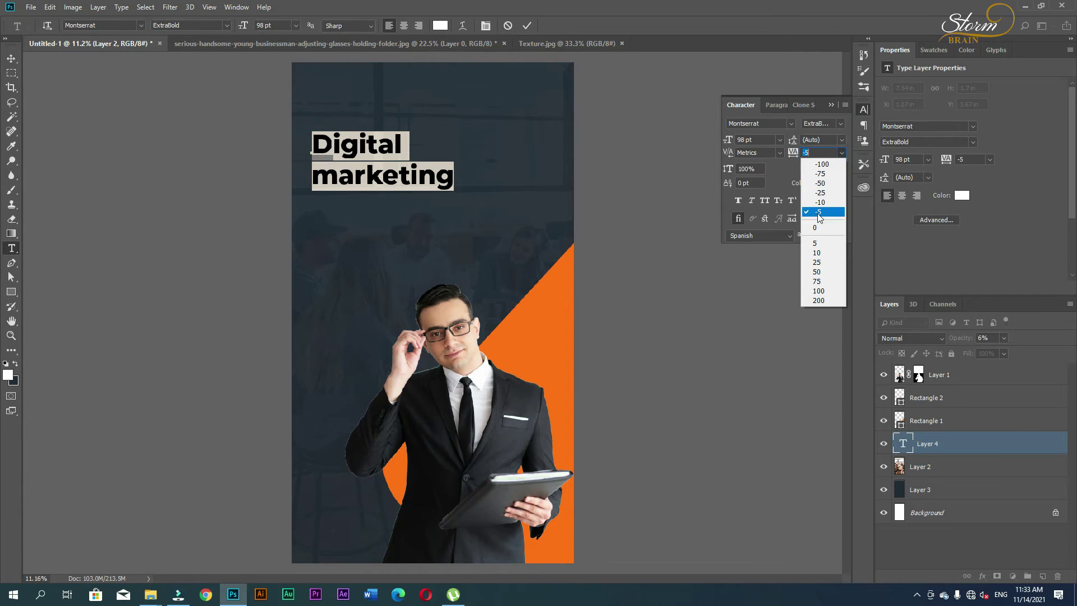
left_click(815, 226)
left_click(12, 62)
Step: Start a new text line 'Agency' below the headline
key("t")
left_click(351, 238)
type("Age")
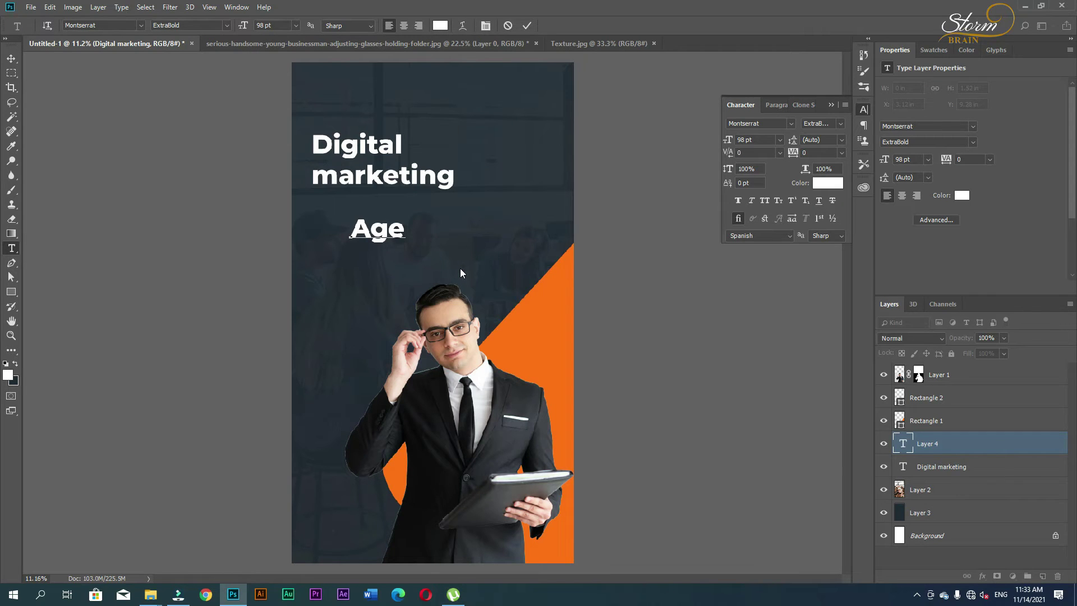
type("ncy")
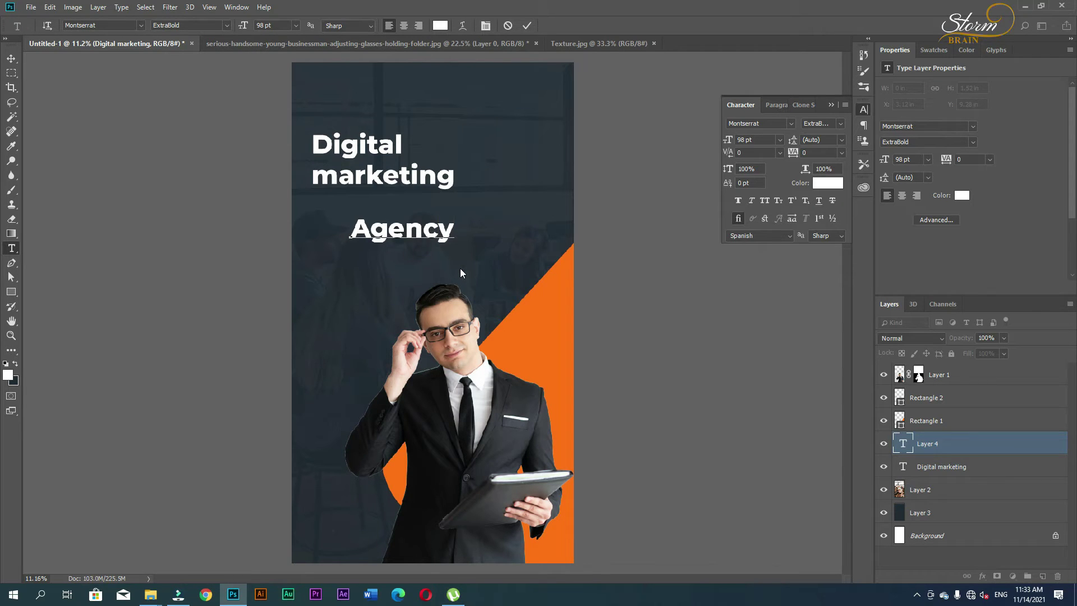
Step: Commit the Agency line and set the headline to All Caps
left_click(11, 59)
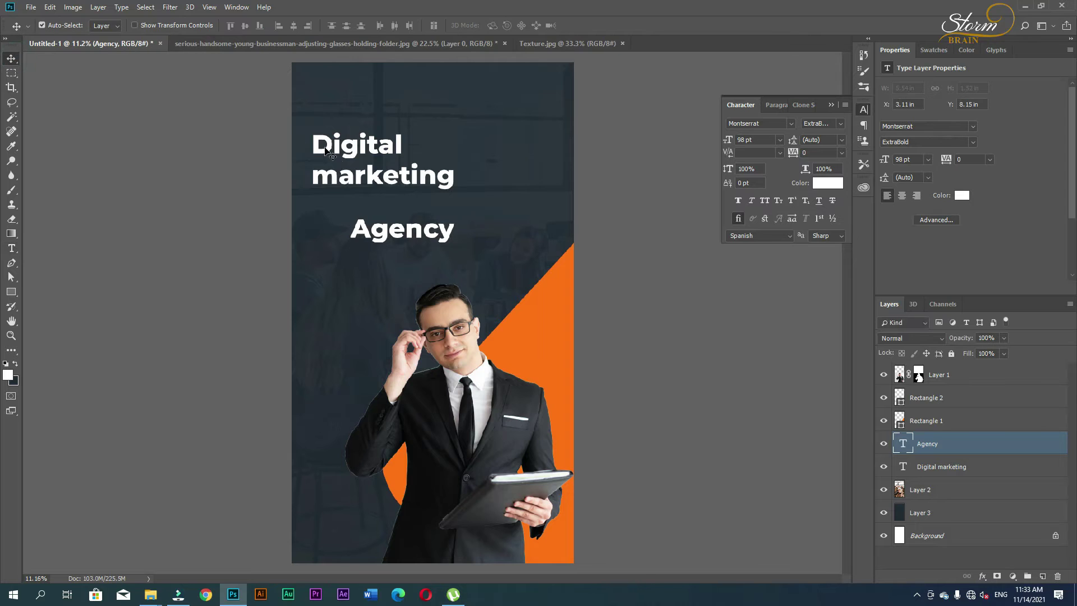
left_click(354, 178)
left_click(766, 200)
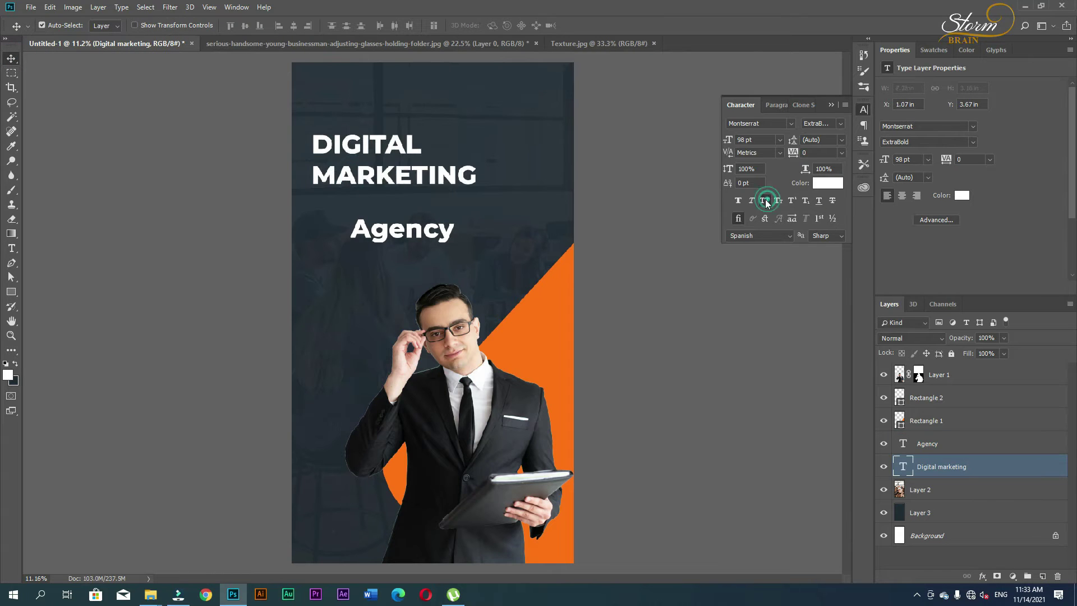
Step: Try SemiBold weight on the word DIGITAL
key("t")
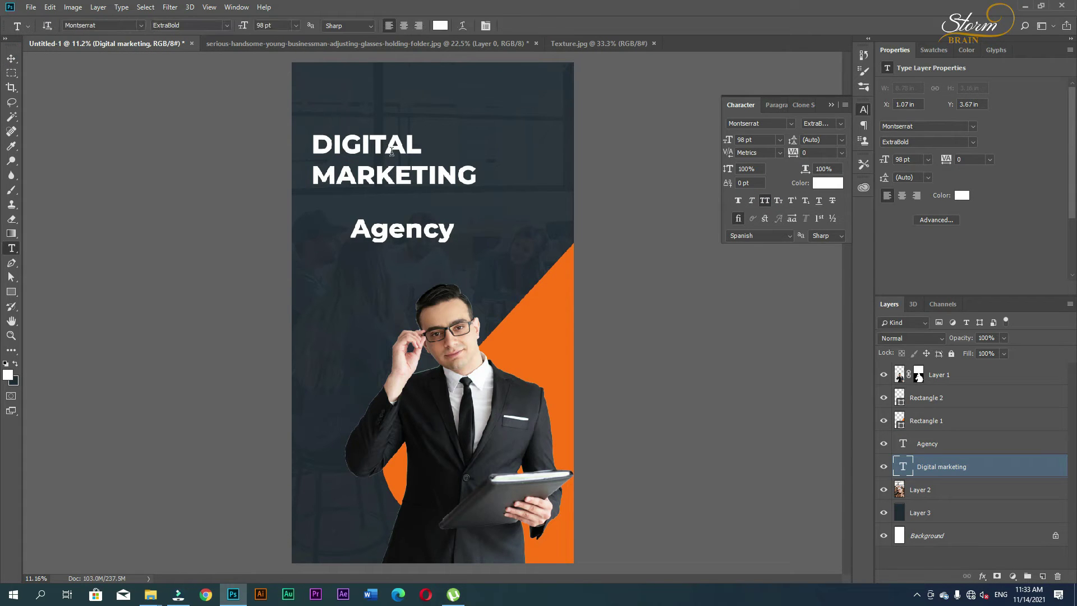
double_click(390, 150)
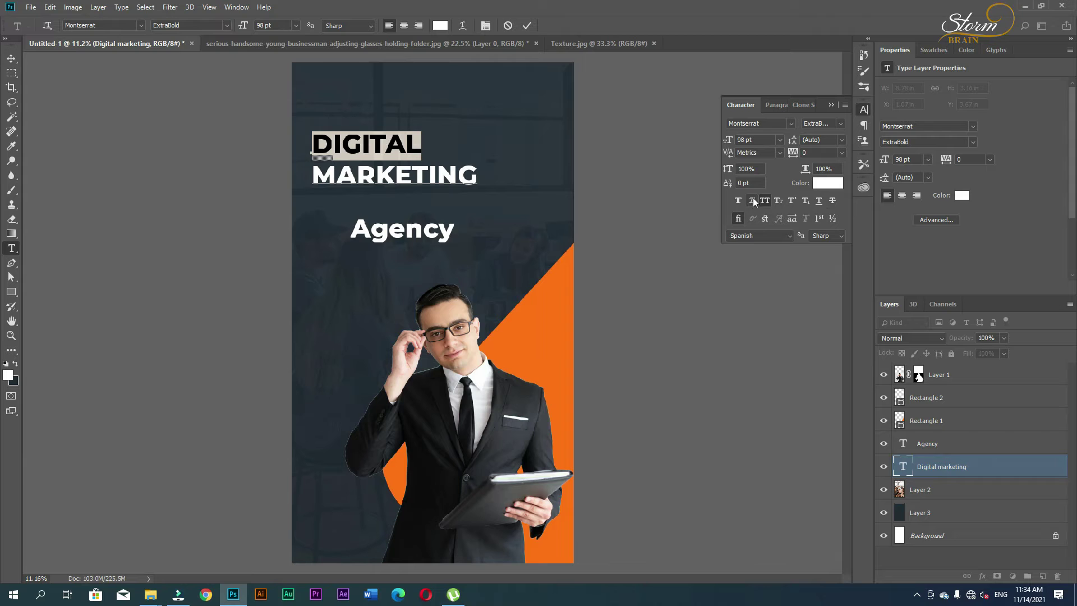
left_click(835, 125)
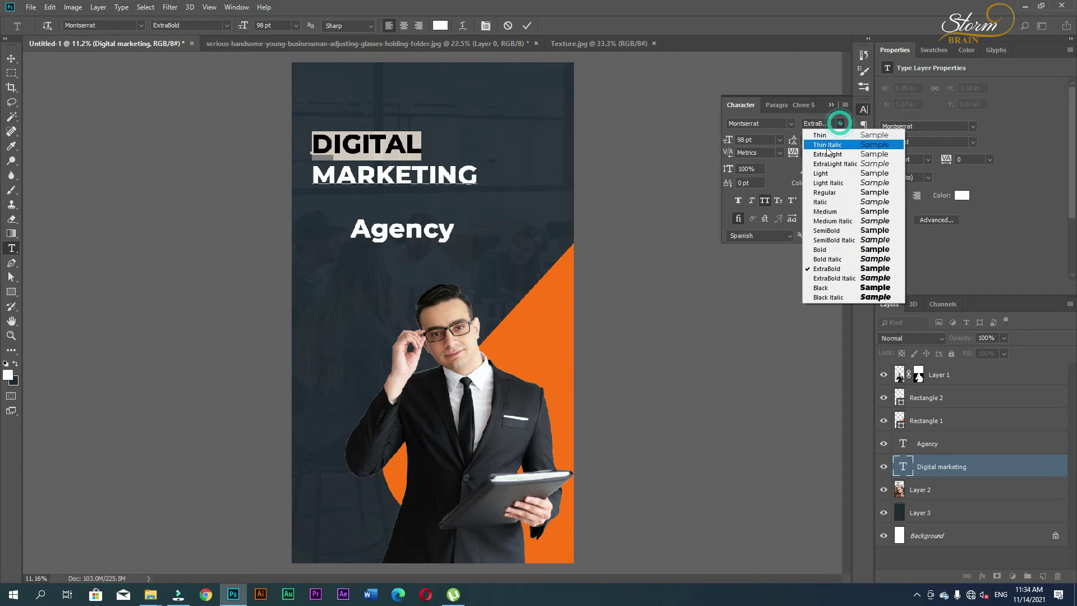
left_click(827, 230)
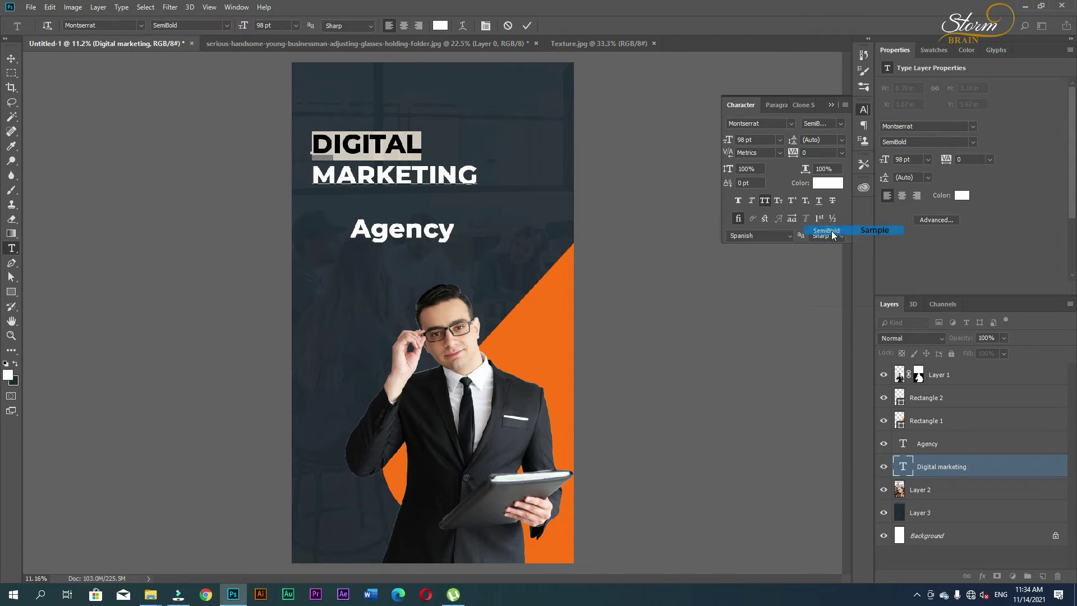
left_click(15, 60)
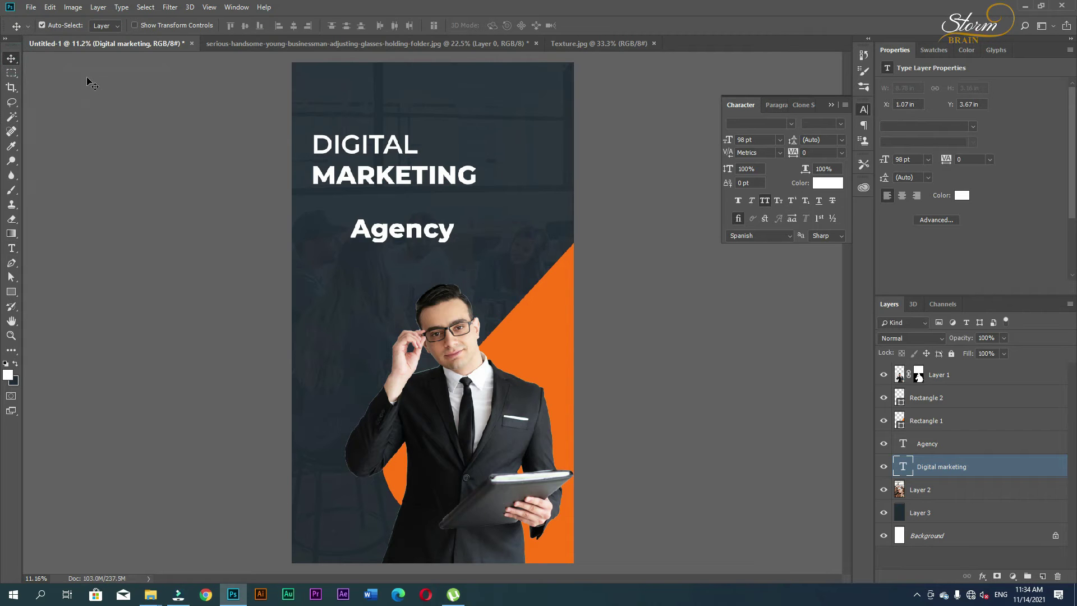
Step: Change DIGITAL to Montserrat Regular weight
left_click(841, 139)
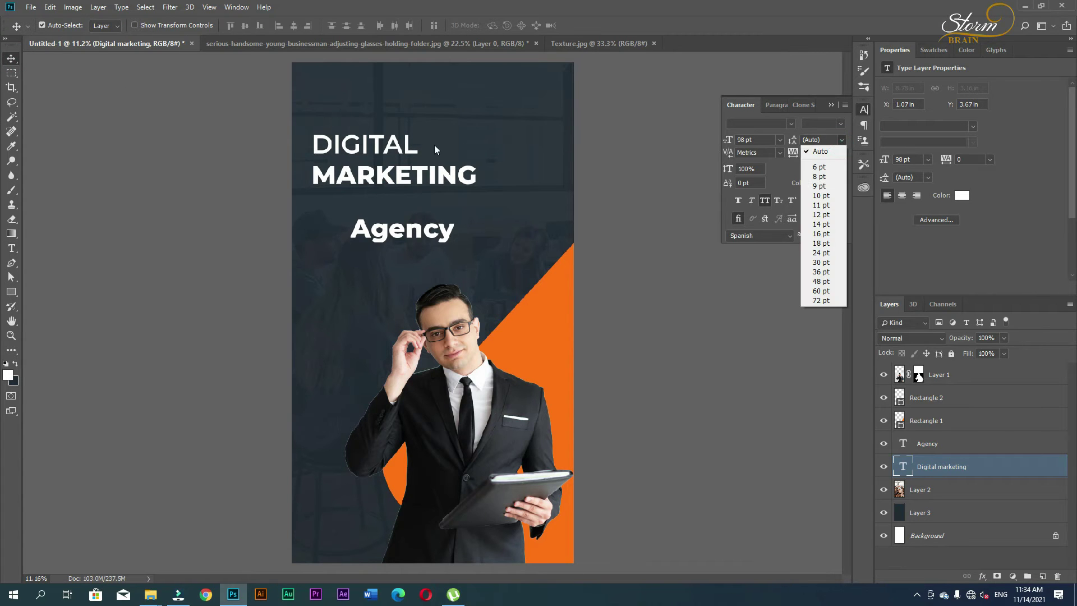
left_click(363, 148)
double_click(363, 148)
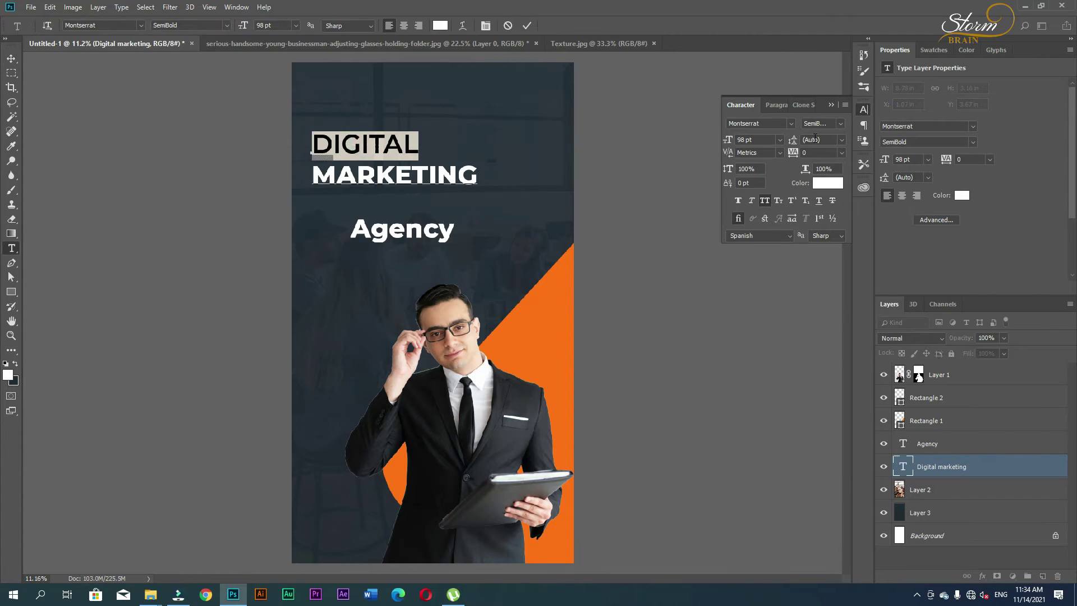
left_click(841, 140)
left_click(840, 124)
left_click(825, 192)
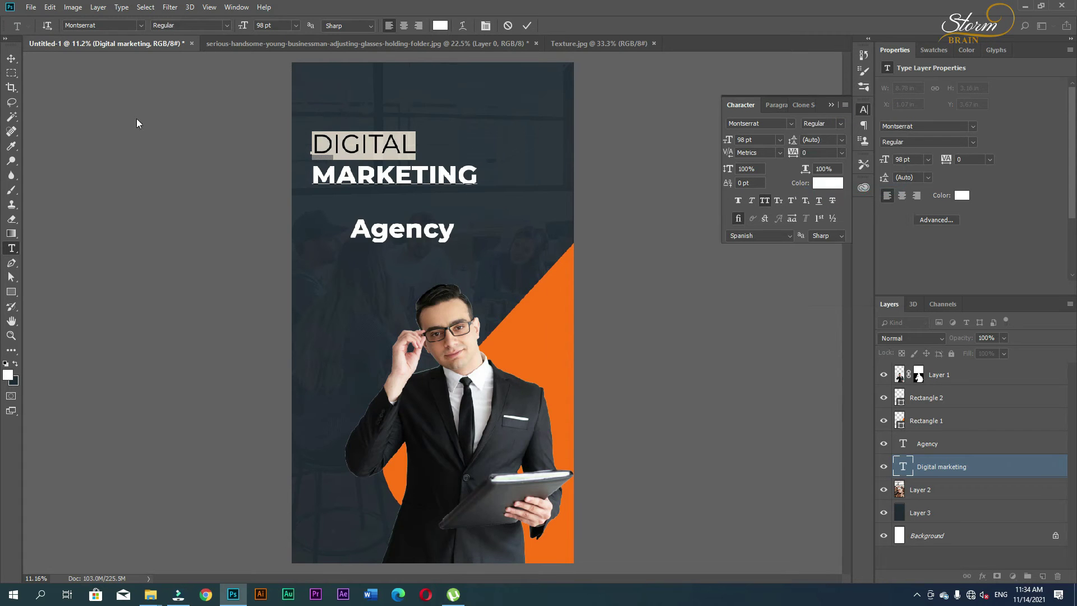
left_click(12, 59)
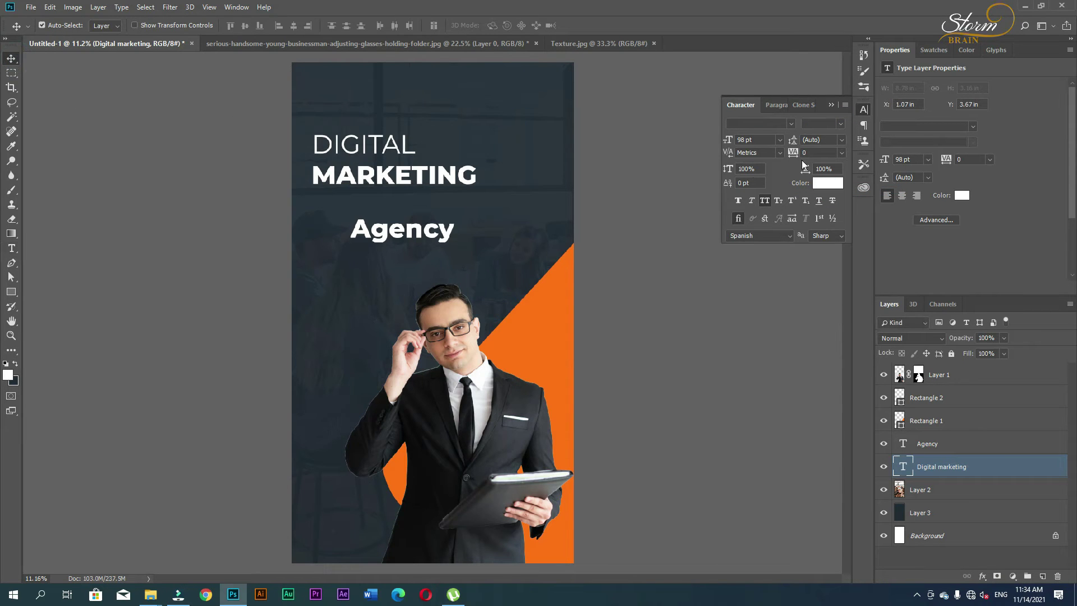
Step: Tighten the headline's leading to 93 pt
left_click(823, 143)
key("Up")
key("Return")
left_click(828, 141)
left_click_drag(792, 140, 775, 143)
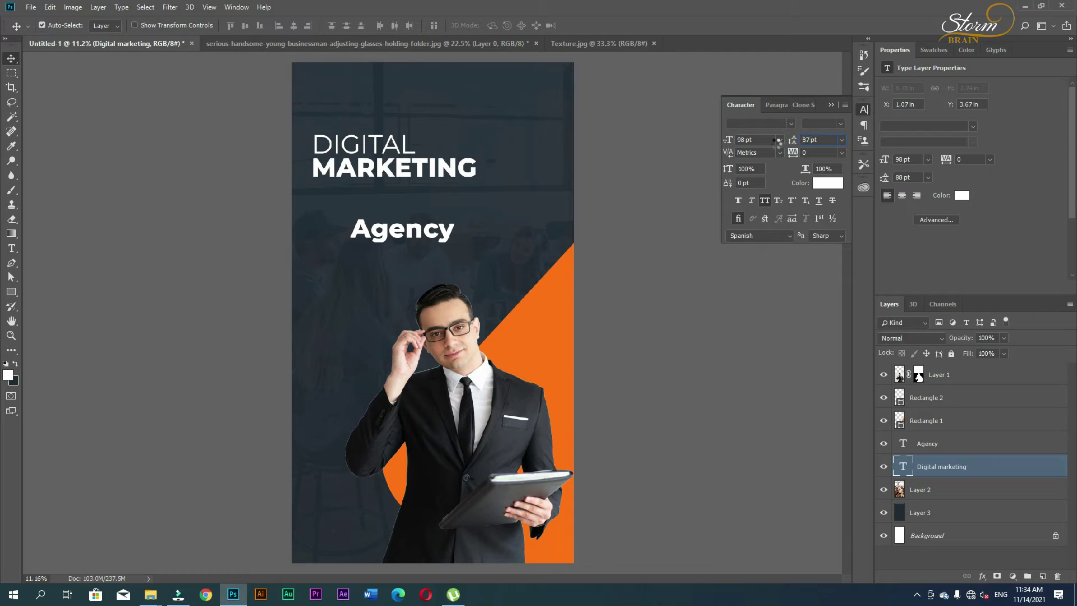
left_click_drag(776, 142, 779, 144)
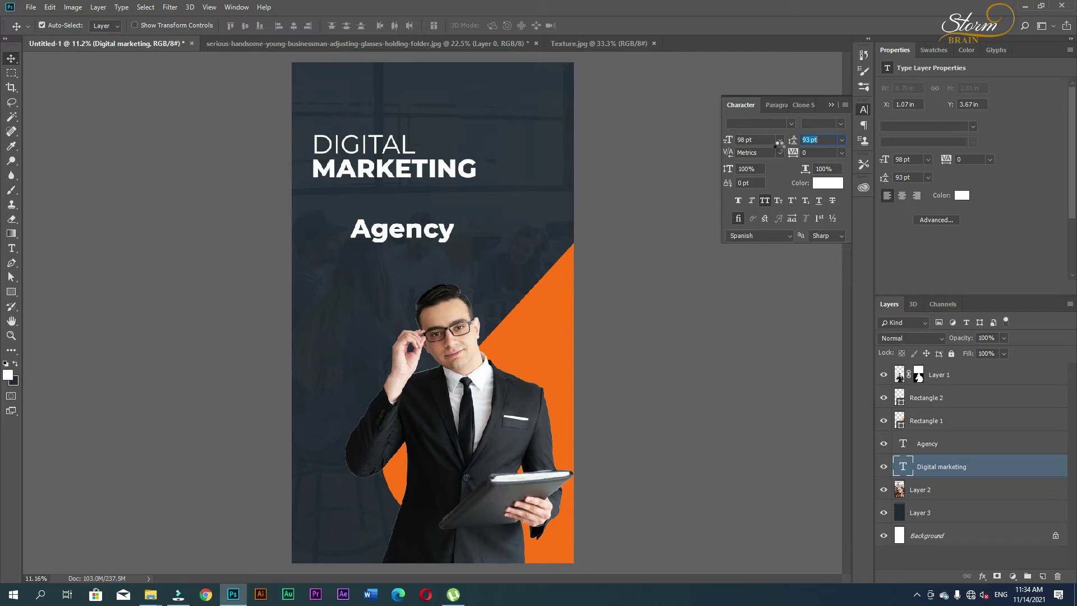
key("Return")
Step: Colour the word MARKETING with the orange sampled from the diagonal shape
key("t")
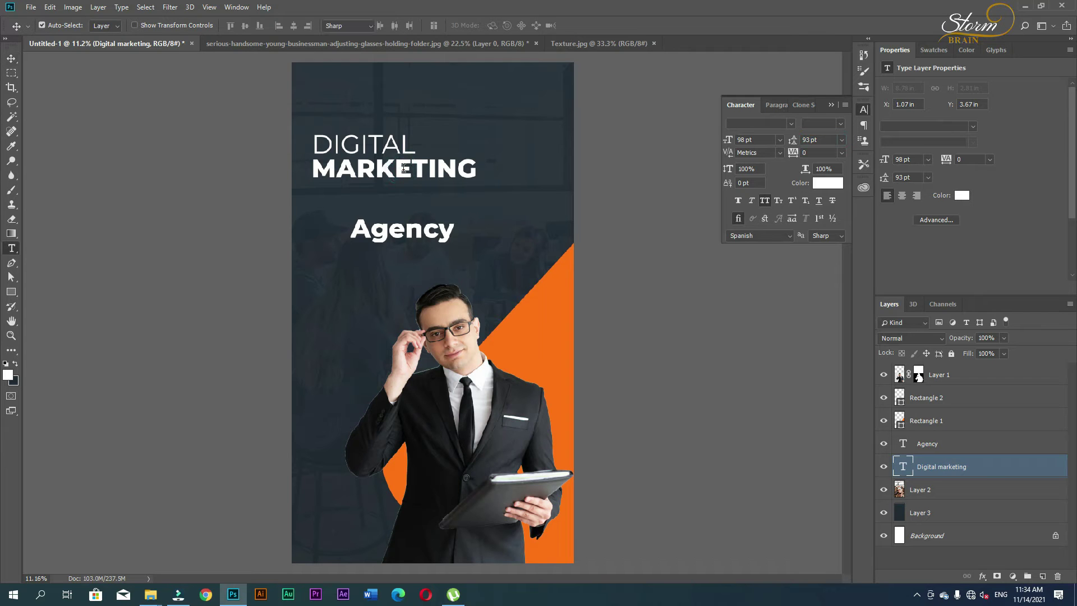
double_click(404, 168)
left_click(8, 374)
left_click(566, 324)
left_click(846, 139)
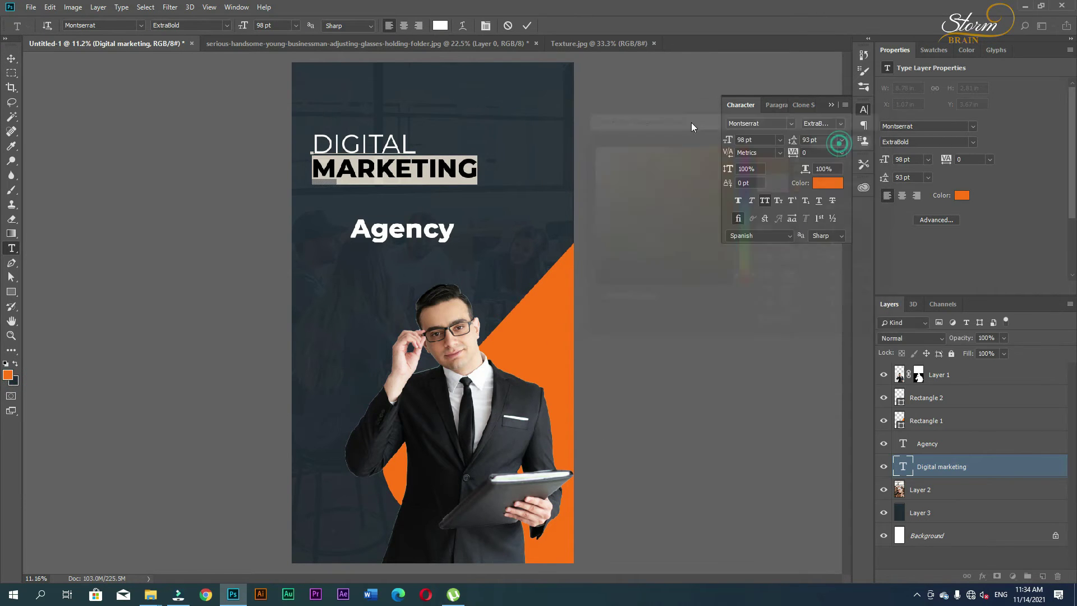
left_click(11, 58)
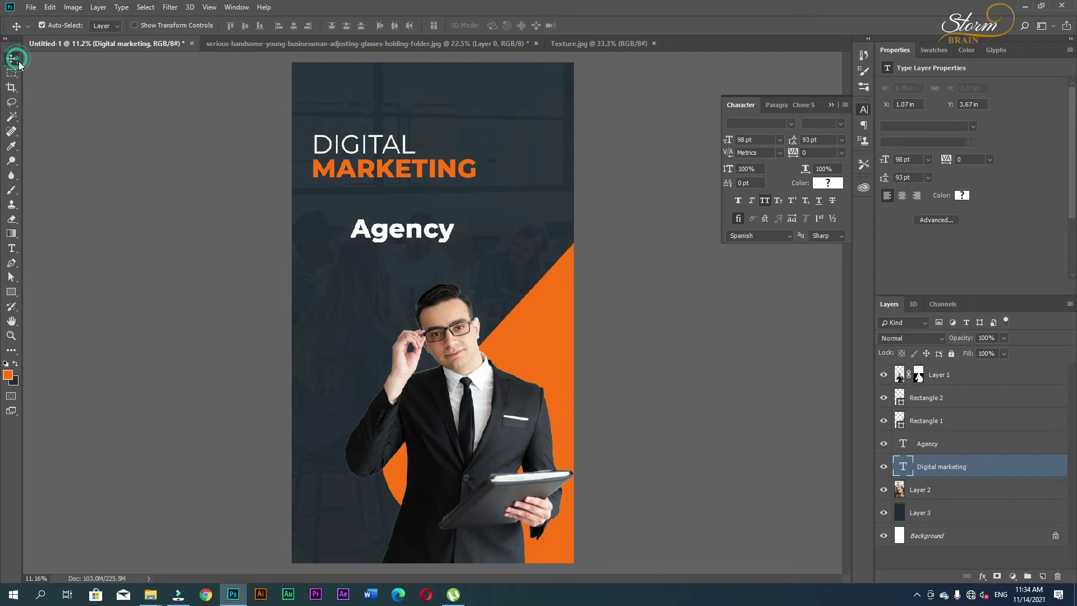
Step: Move the headline and set Agency in all caps, aligned directly under MARKETING
key("z")
right_click(400, 279)
left_click(414, 285)
right_click(396, 384)
left_click(421, 392)
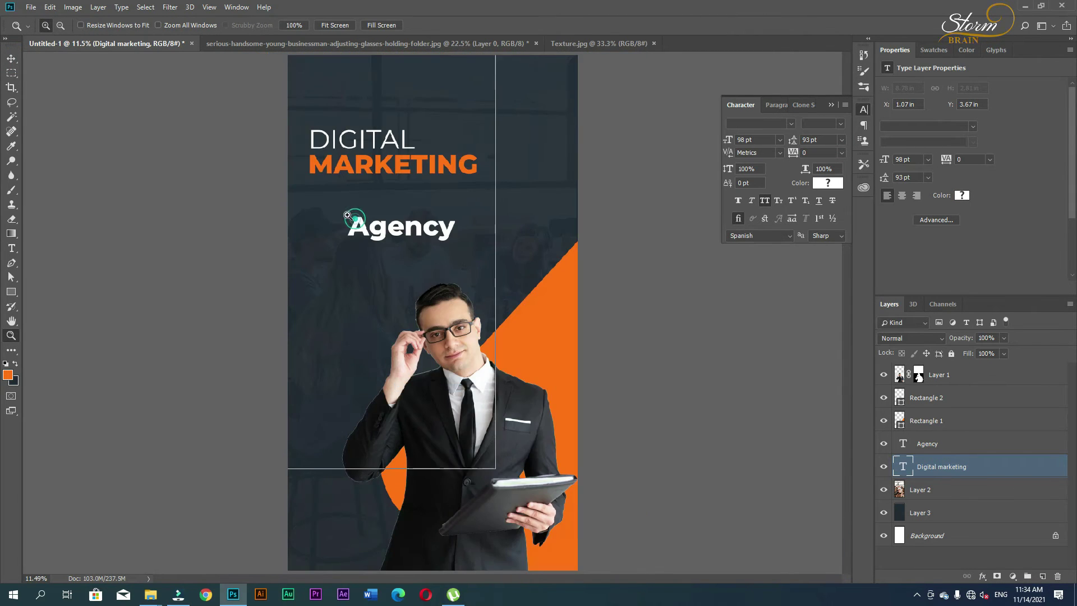
left_click(357, 219)
left_click(11, 58)
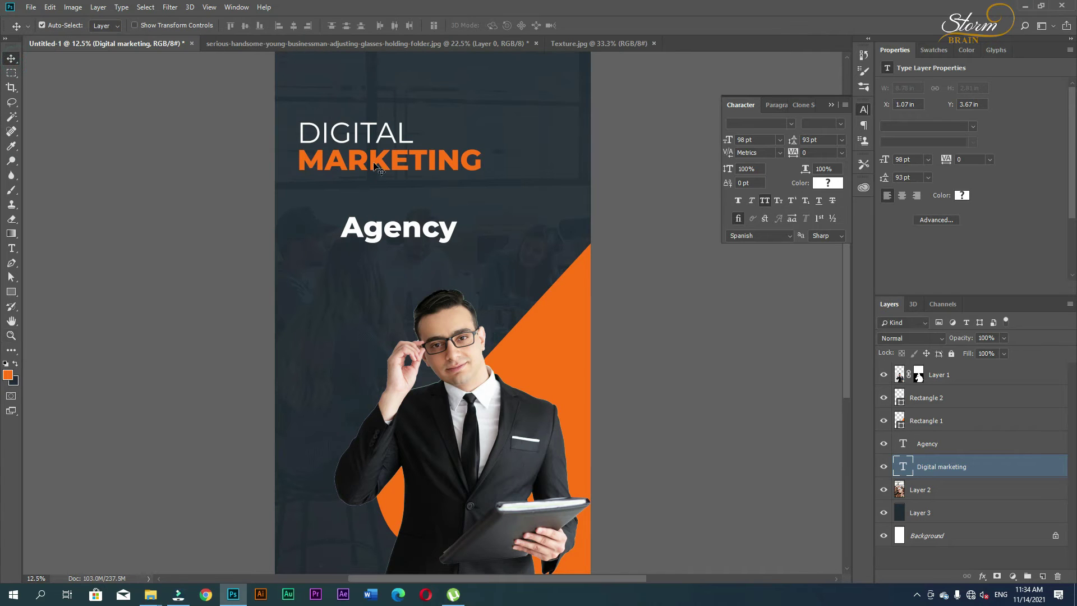
left_click_drag(363, 168, 383, 195)
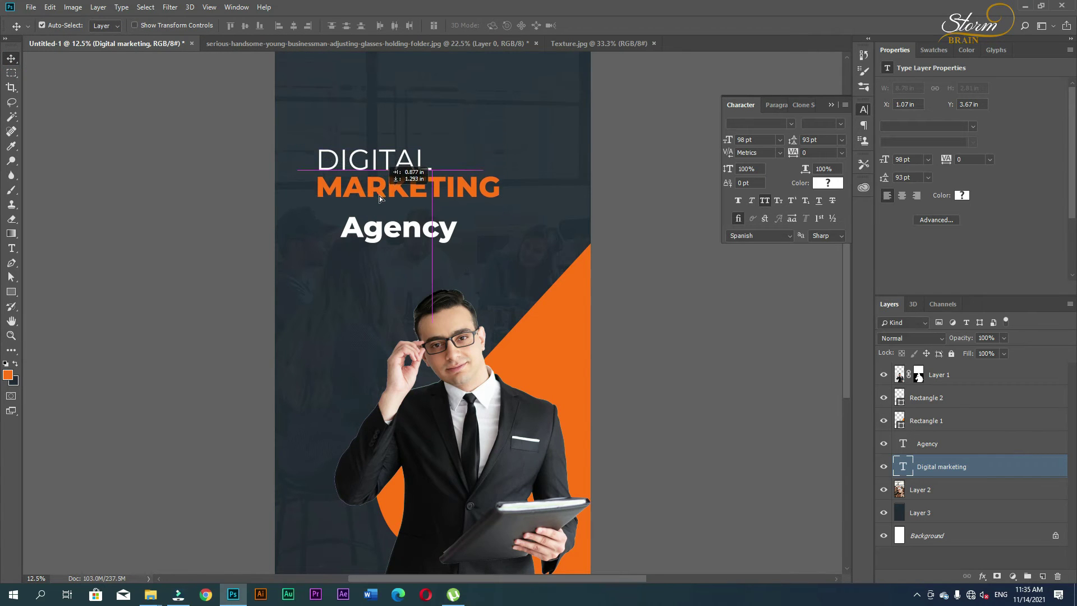
mouse_move(379, 233)
left_mouse_down()
mouse_move(420, 214)
mouse_move(408, 216)
left_mouse_up()
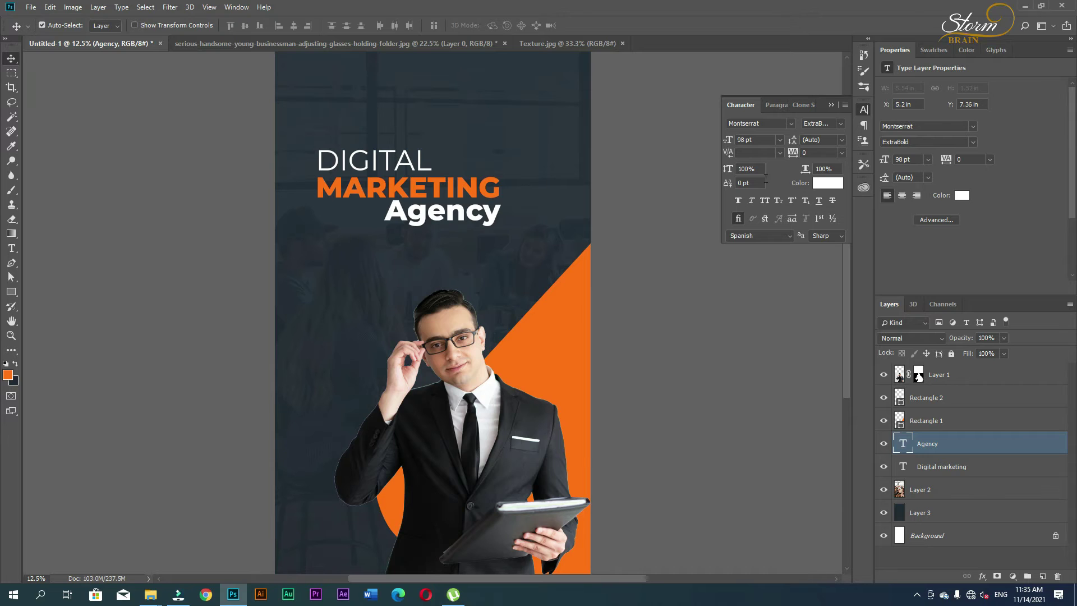
left_click(764, 200)
left_click_drag(507, 211, 490, 213)
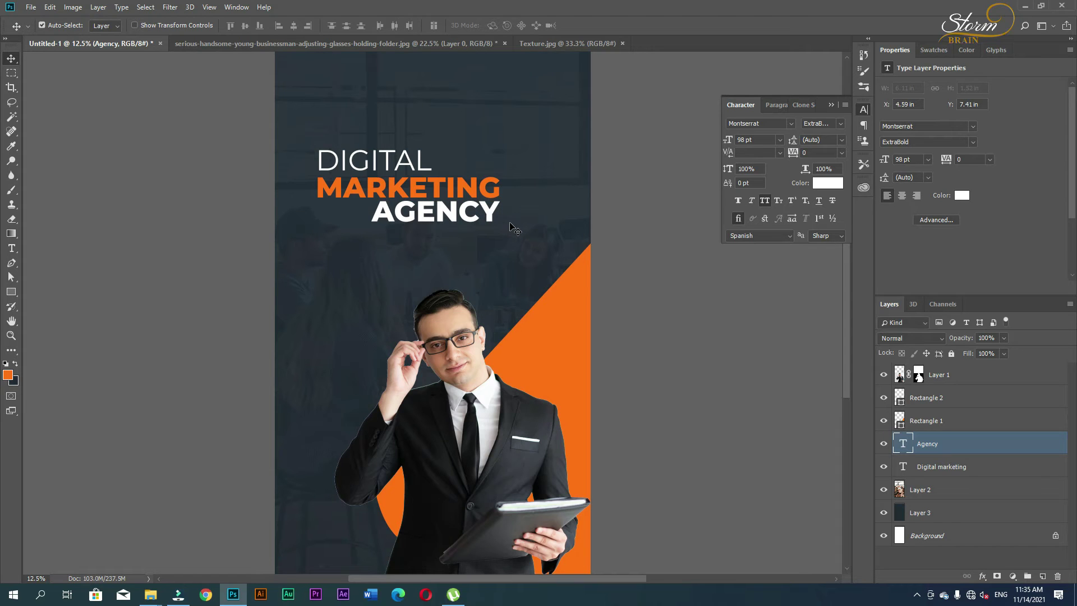
Step: Select the Agency and Digital marketing text layers together
left_click(508, 224)
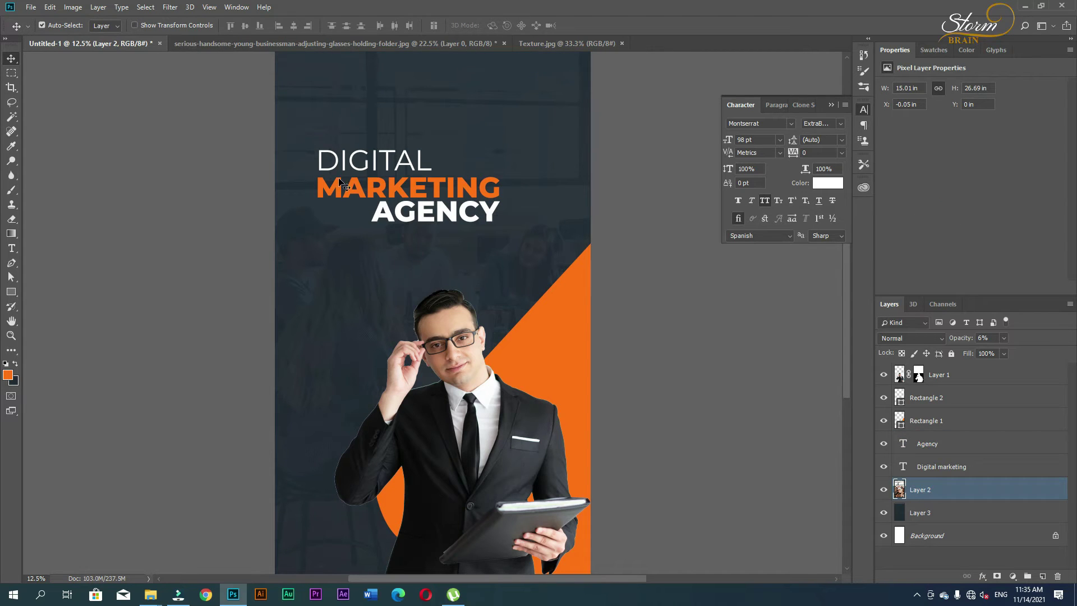
left_click(387, 216, "shift")
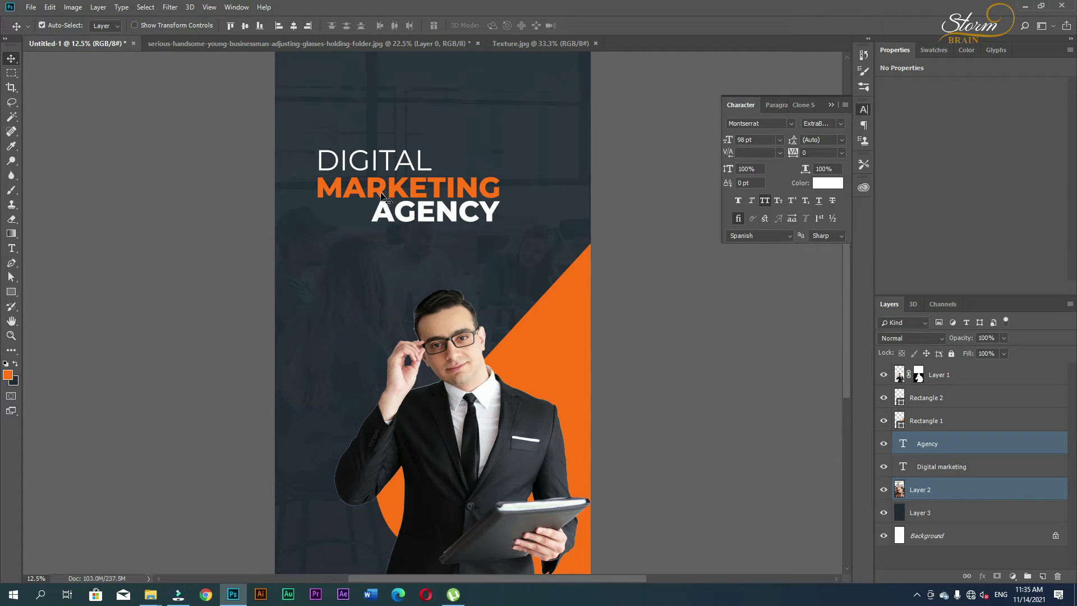
left_click(535, 358)
left_click(398, 222)
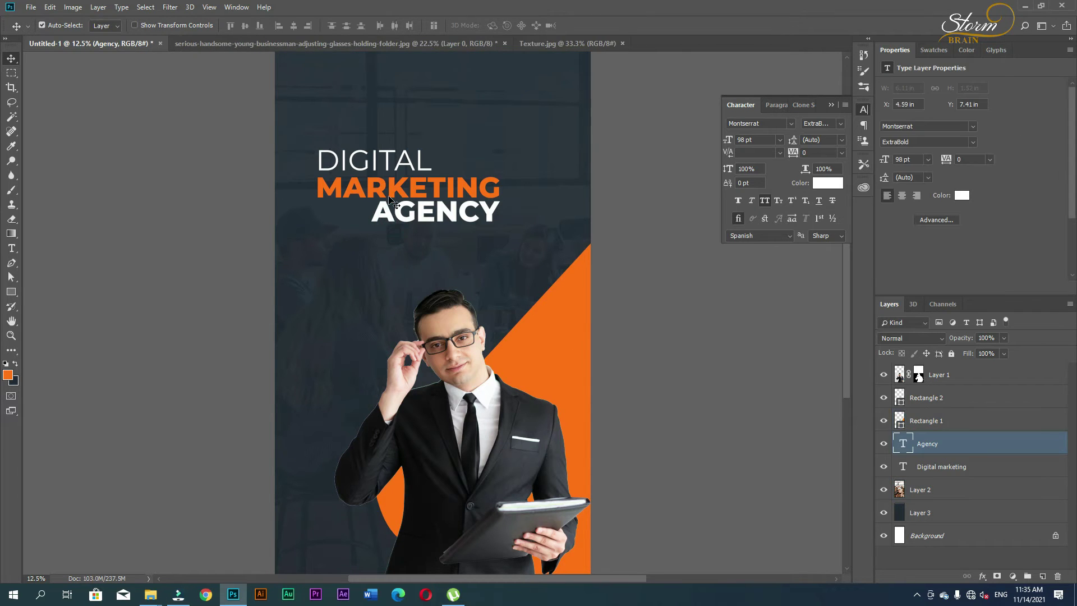
left_click(389, 201, "shift")
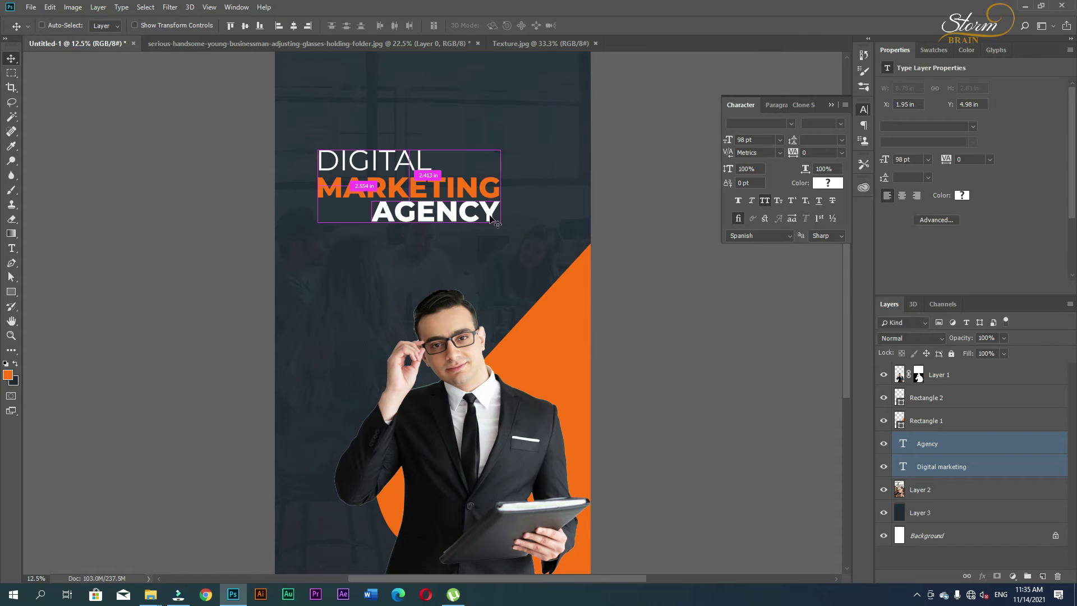
Step: Scale the headline block to about 122%, reposition it, and nudge it higher
key("ctrl+t")
left_click_drag(501, 223, 520, 232)
left_click_drag(448, 218, 478, 229)
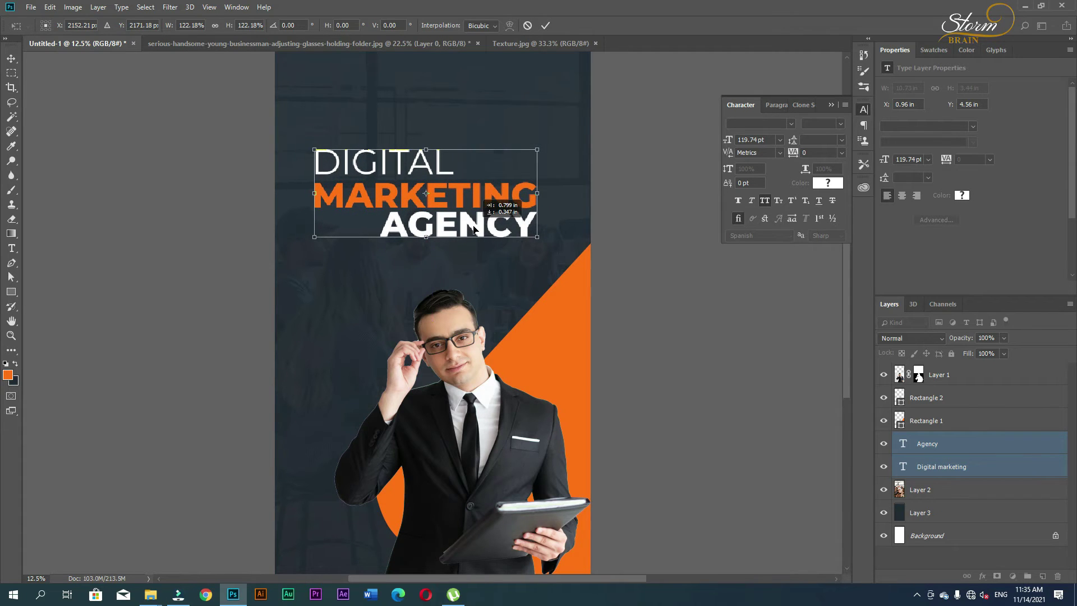
left_click_drag(473, 225, 475, 226)
key("Return")
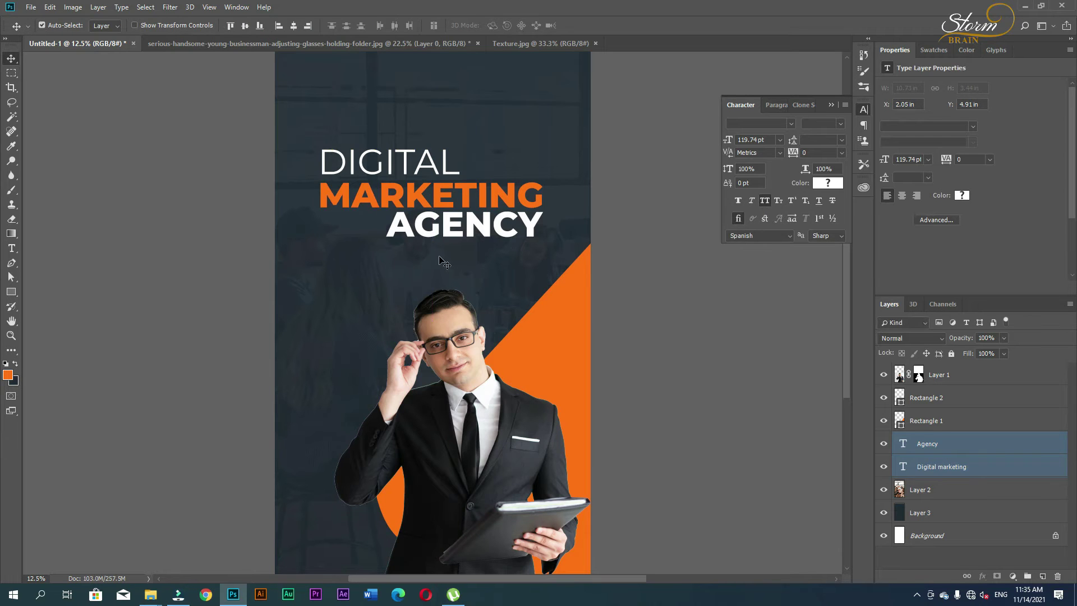
key("shift+Up")
key("shift+Up")
key("shift+Up")
key("shift+Up")
key("shift+Up")
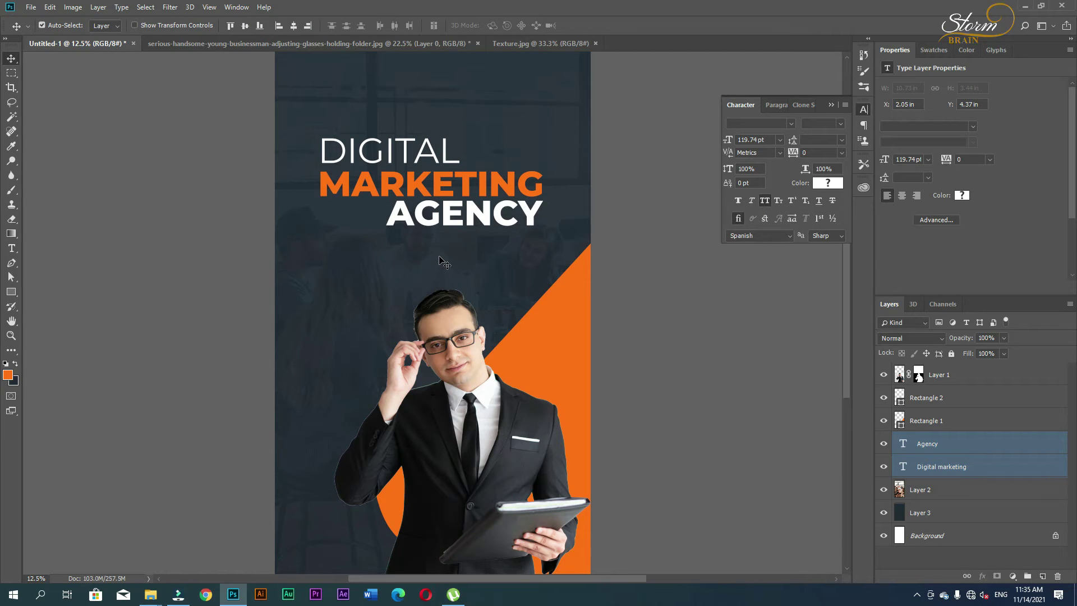
left_click(437, 260)
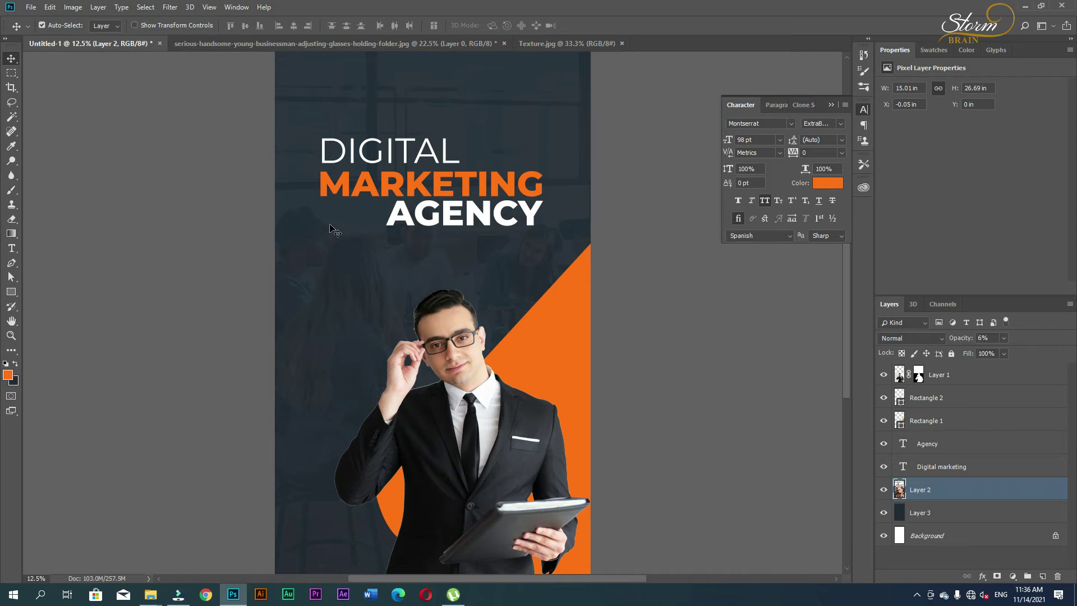
Step: Type the large orange tagline 'GROW & NUTUR THE IDEA YO' left of the businessman
key("t")
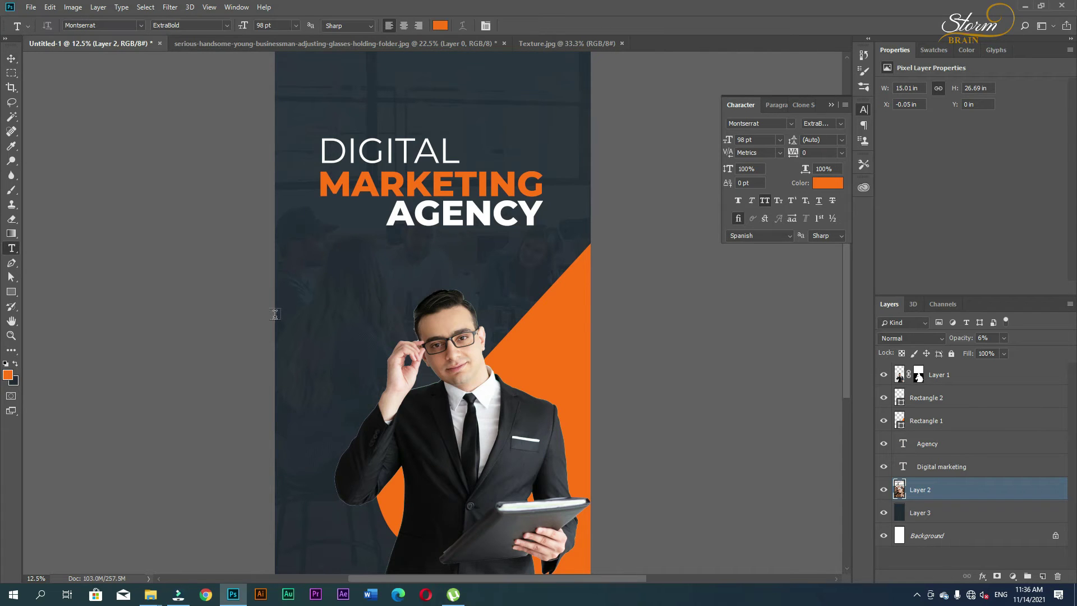
left_click(305, 303)
type("F")
key("BackSpace")
type("GR")
key("BackSpace")
type("ROW")
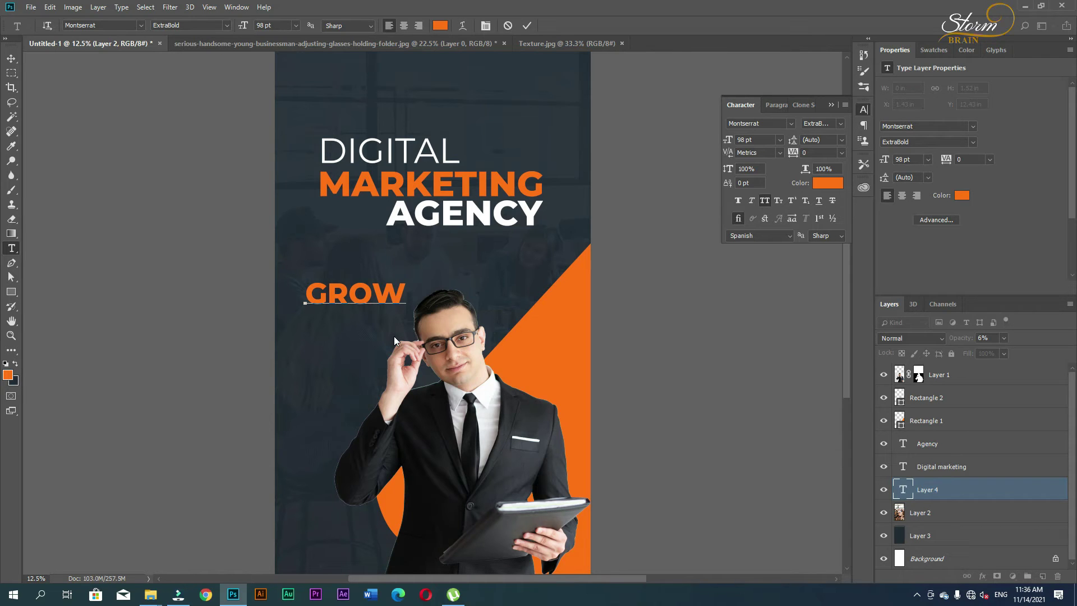
type(" & ")
type("NU")
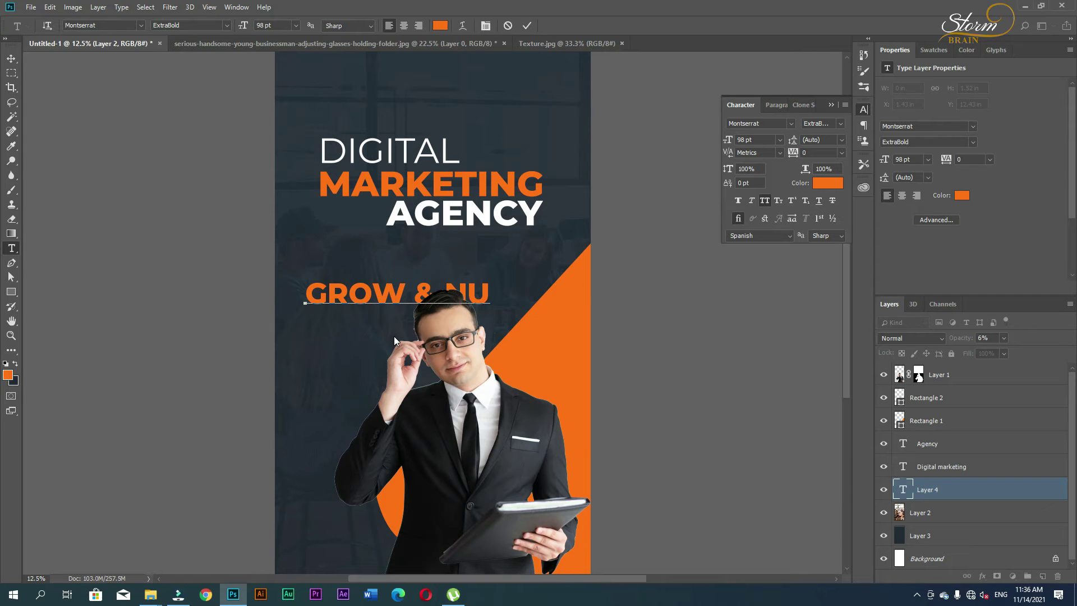
type("TU")
type("R ")
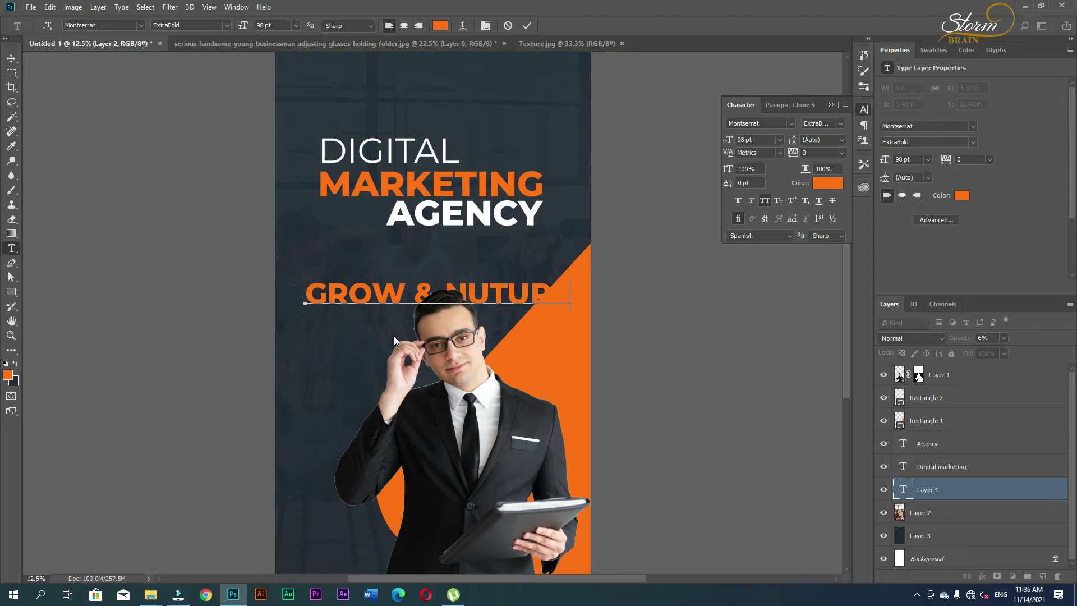
type("THE ")
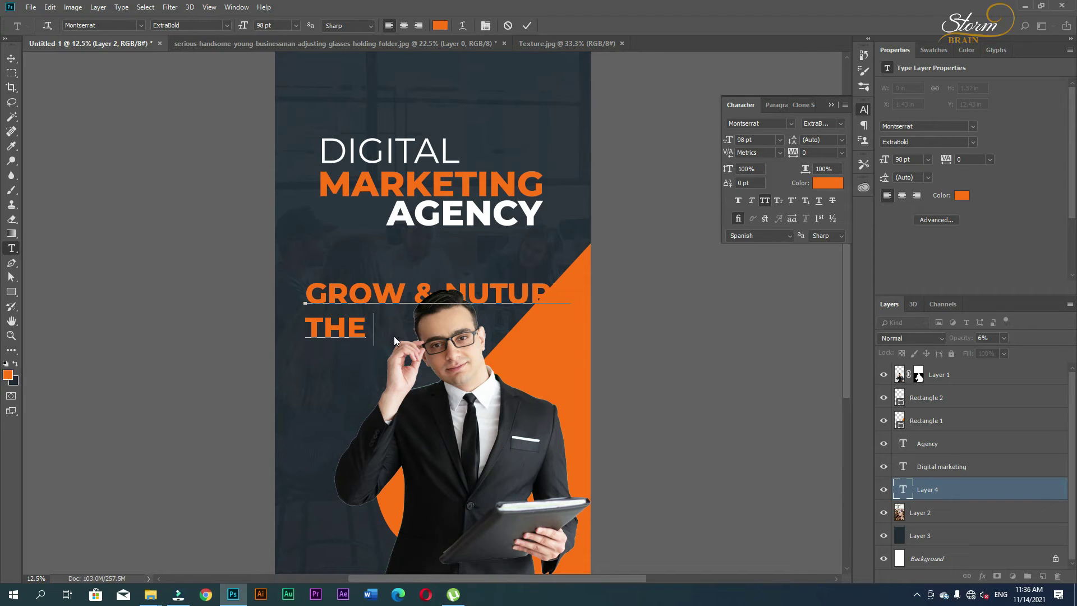
type("I")
key("BackSpace")
type("IDE")
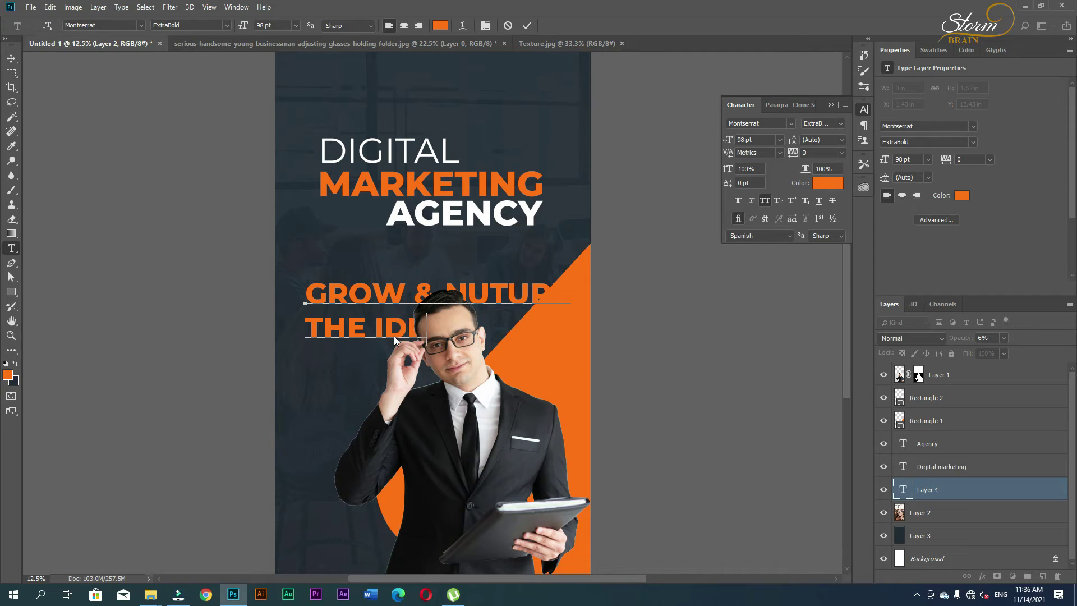
type("A YO")
key("ctrl+a")
Step: Scale the tagline to about 26%, centre-align it, and move it inside the left side
left_click(11, 59)
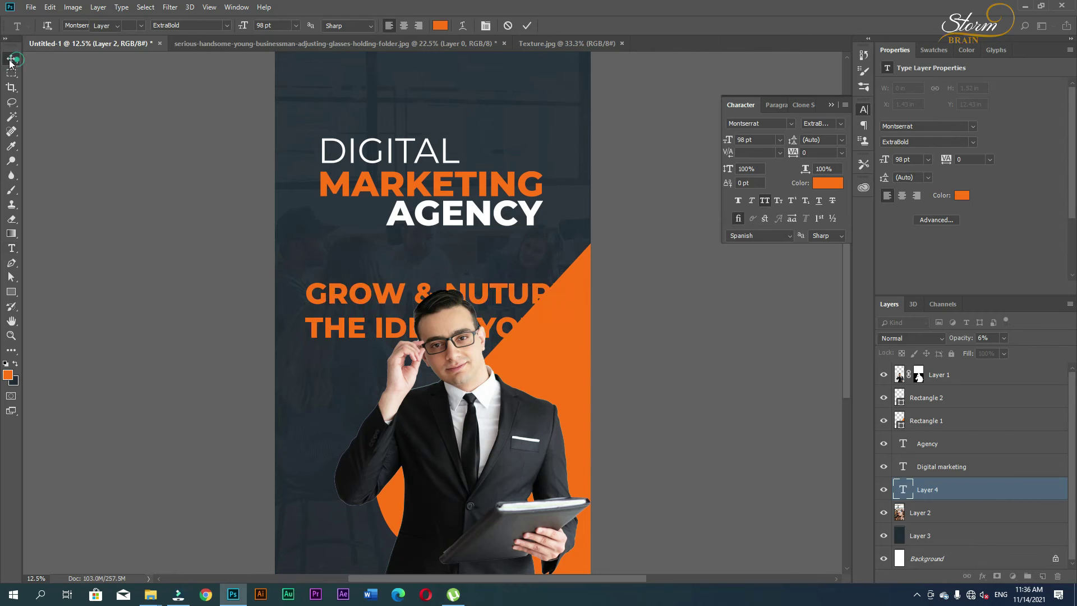
key("ctrl+t")
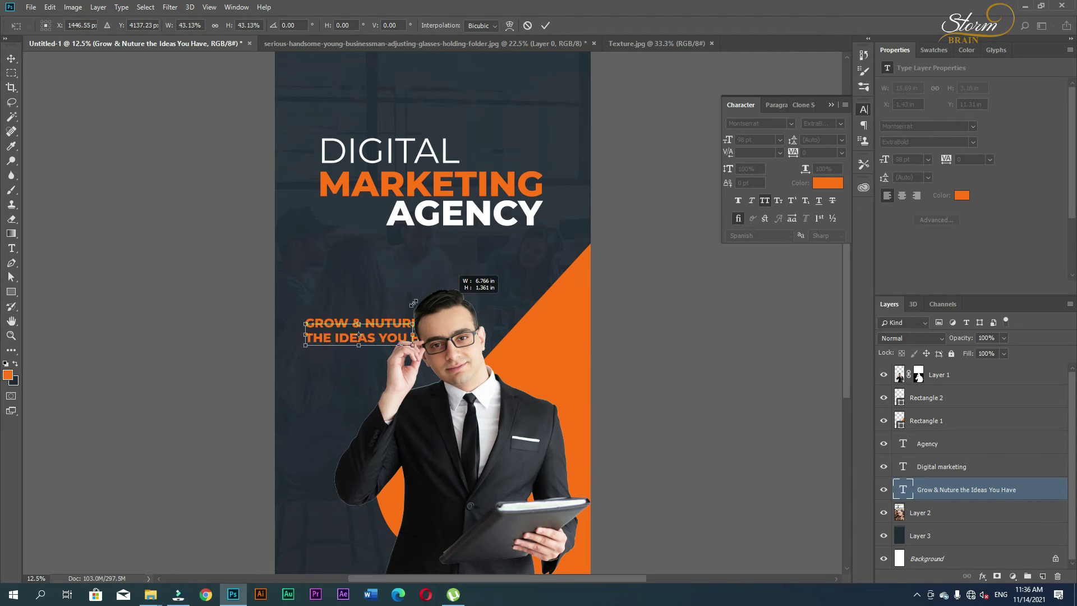
left_click_drag(571, 288, 398, 293)
key("Return")
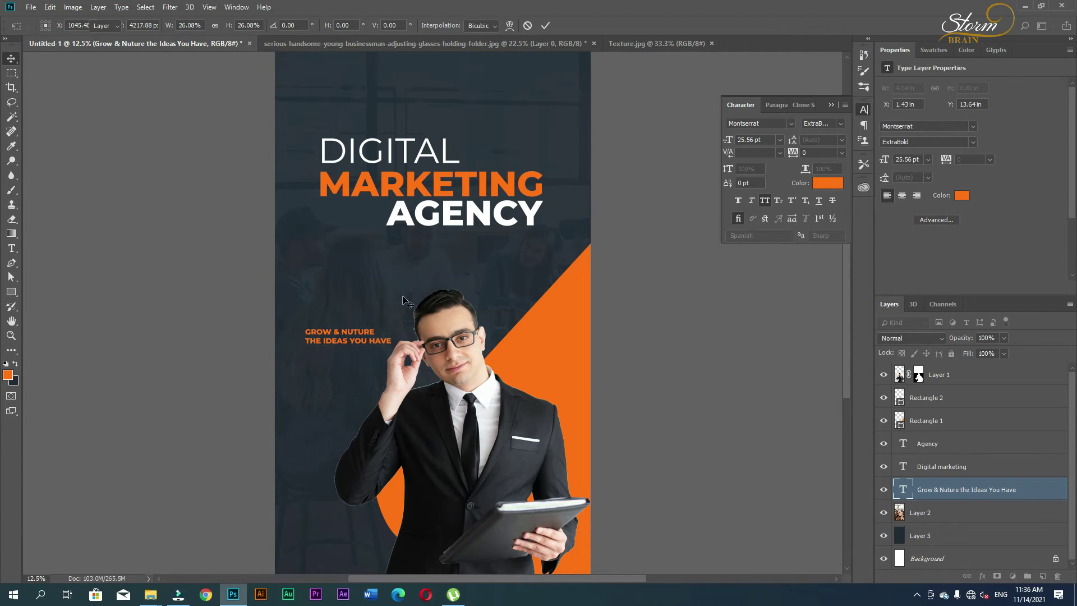
left_click(901, 195)
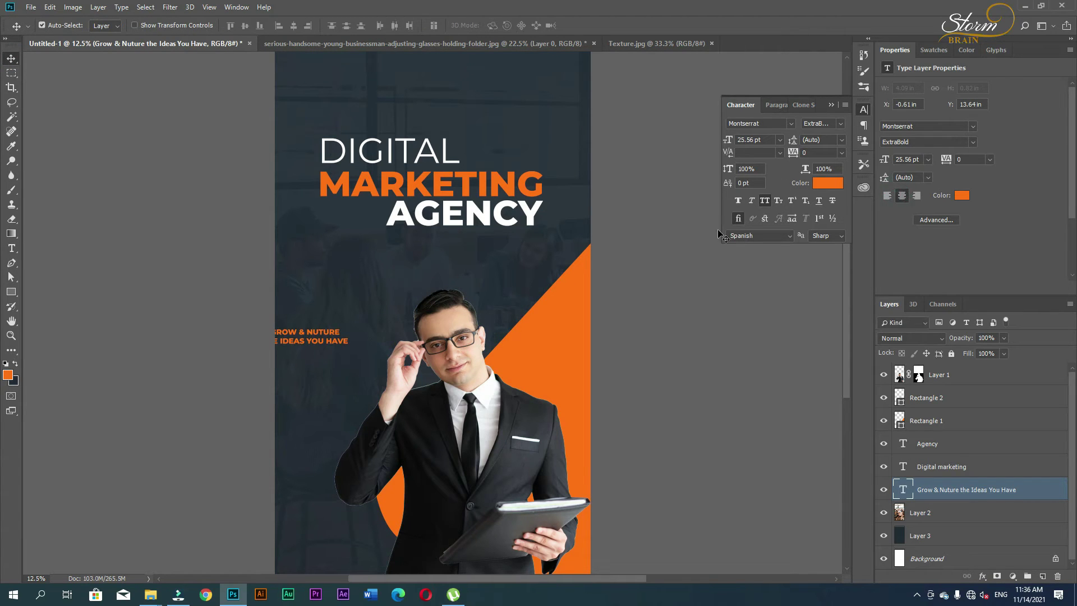
left_click_drag(313, 341, 346, 333)
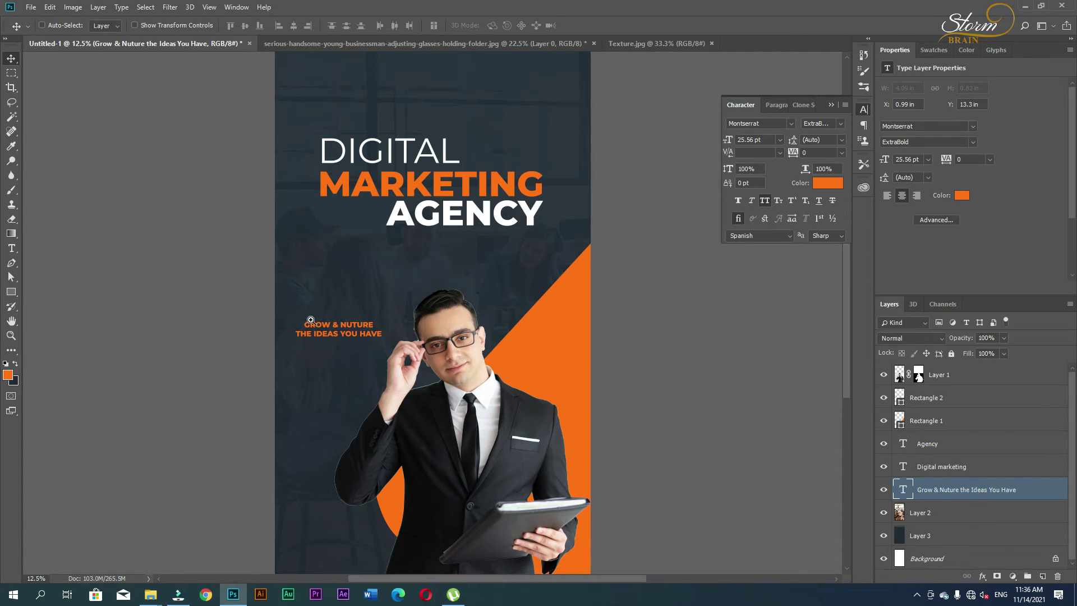
Step: Make all of the tagline text white
left_click(317, 327, "ctrl")
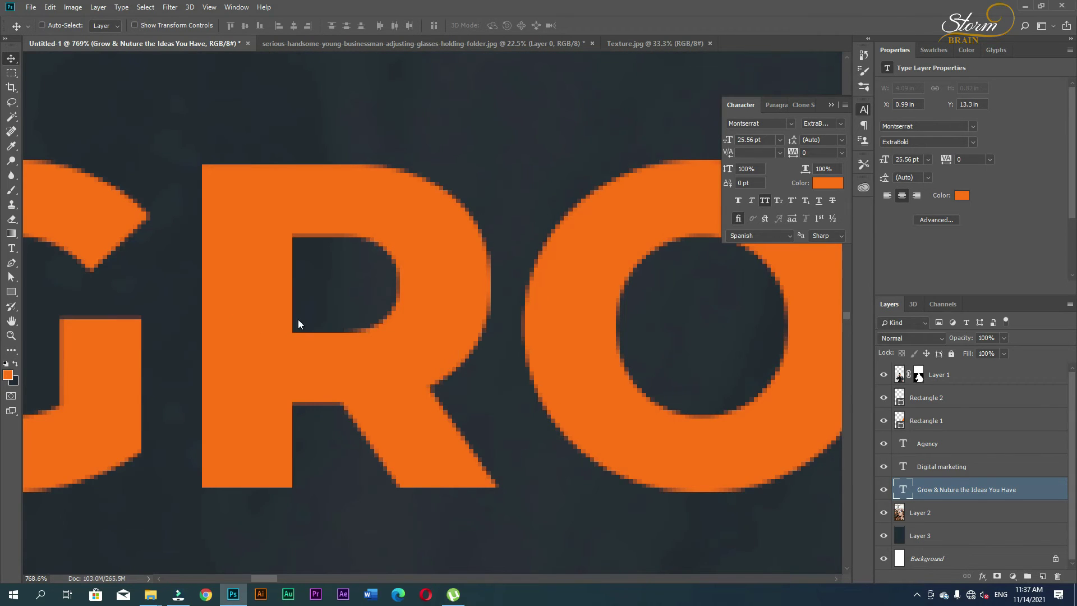
key("ctrl+0")
left_click(302, 326, "ctrl")
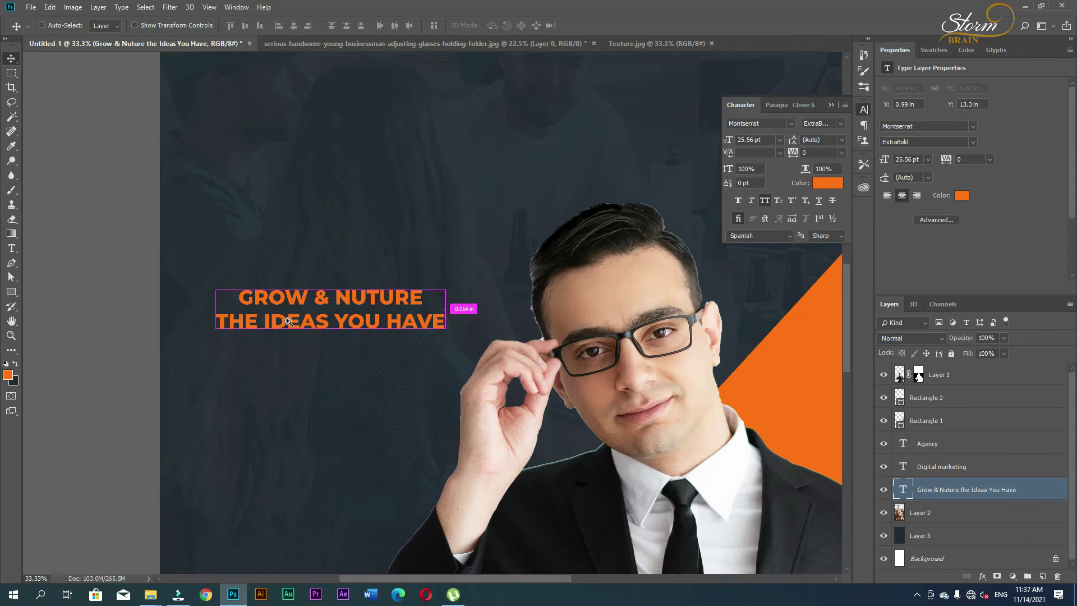
left_click(269, 316, "ctrl")
key("t")
left_click(322, 321)
key("ctrl+a")
left_click(15, 365)
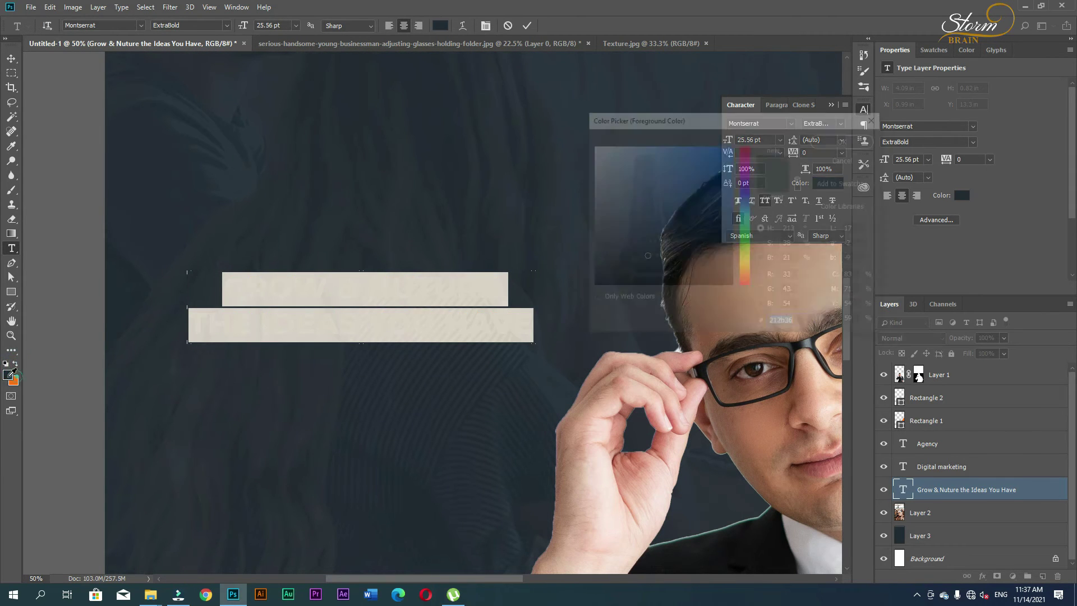
left_click(591, 145)
left_click(845, 139)
left_click(11, 58)
Step: Set the ampersand in the tagline to a Light weight
key("t")
double_click(347, 287)
left_click(832, 123)
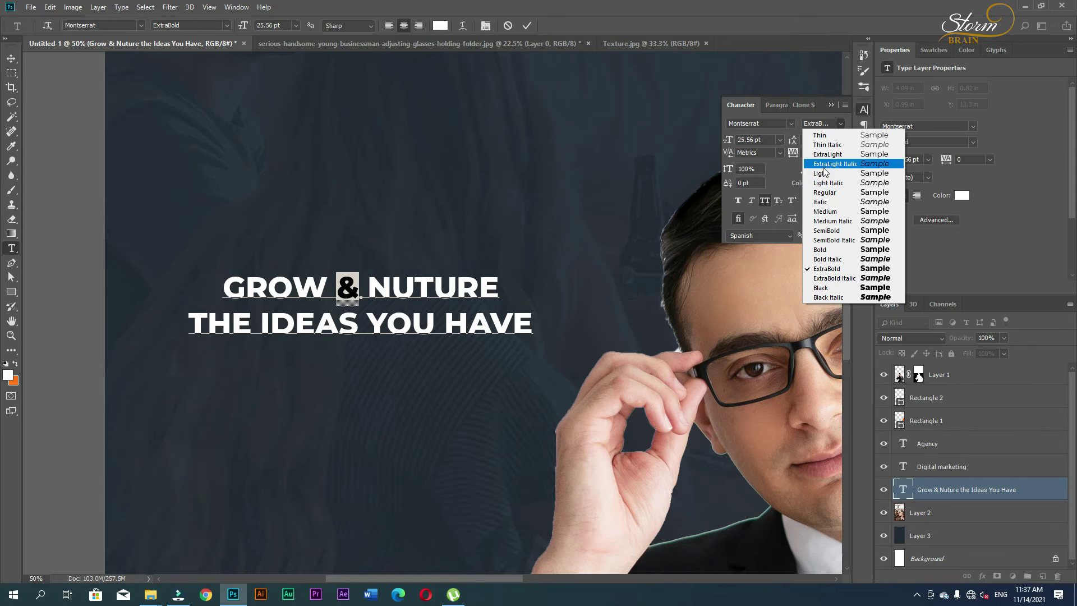
left_click(824, 174)
left_click(11, 58)
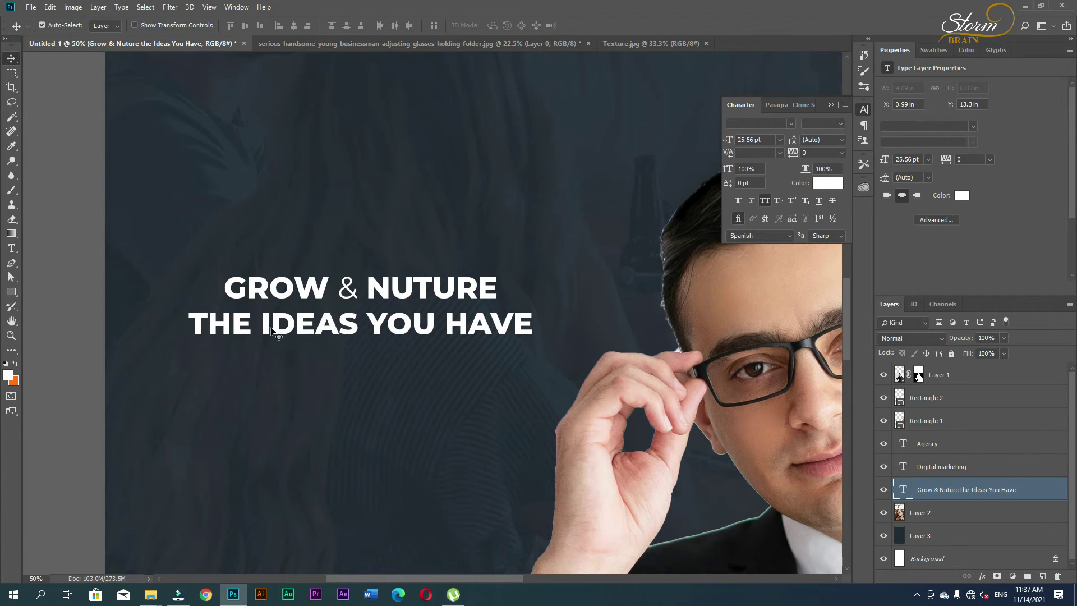
Step: Turn off All Caps on the tagline and set 'the' to Regular weight
left_click(764, 200)
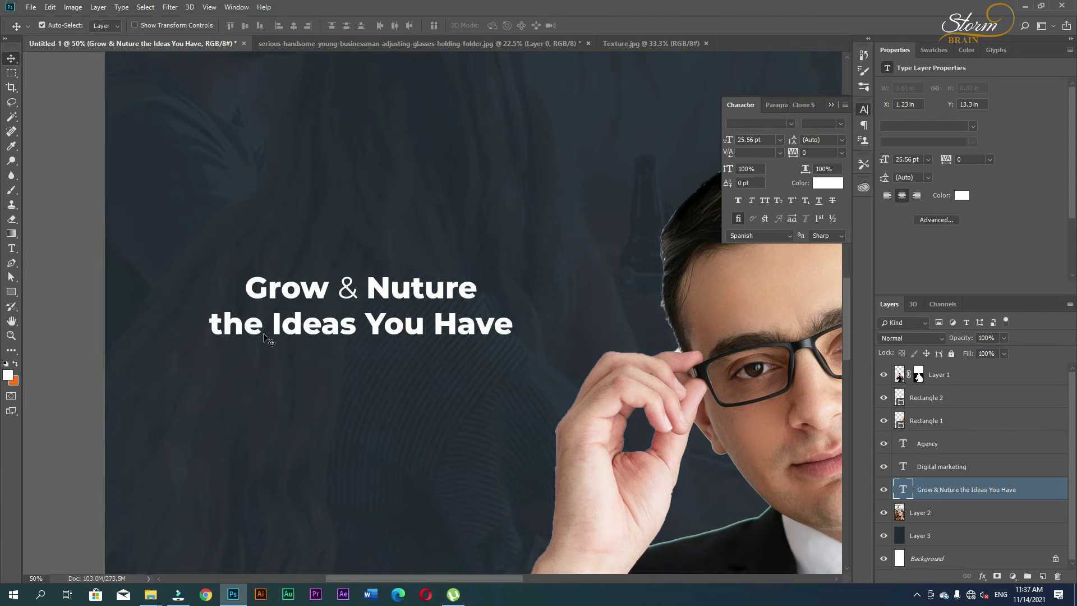
key("t")
left_click_drag(257, 332, 193, 332)
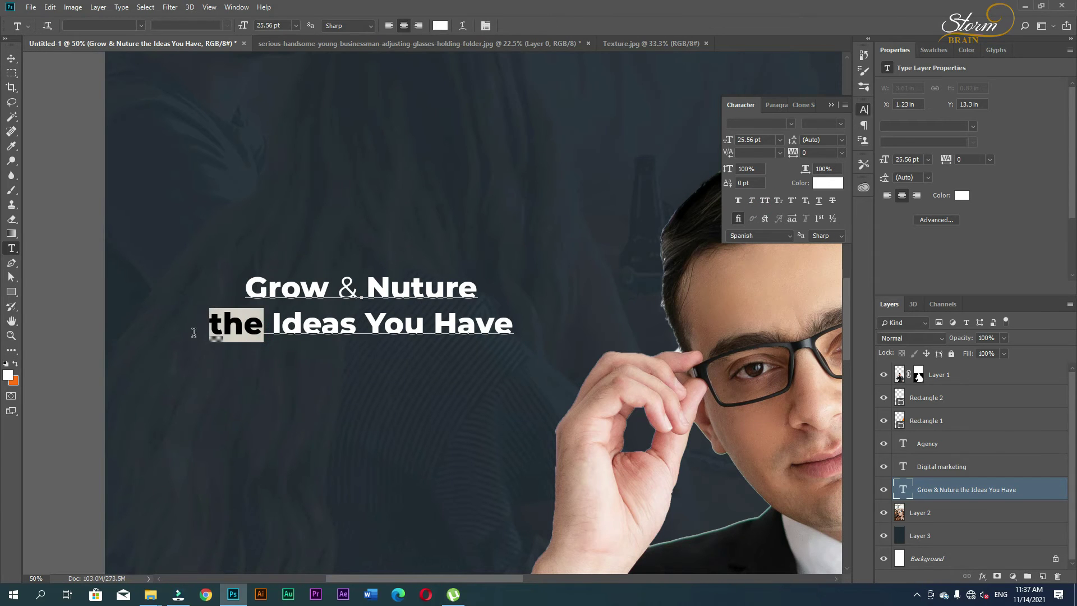
left_click(839, 124)
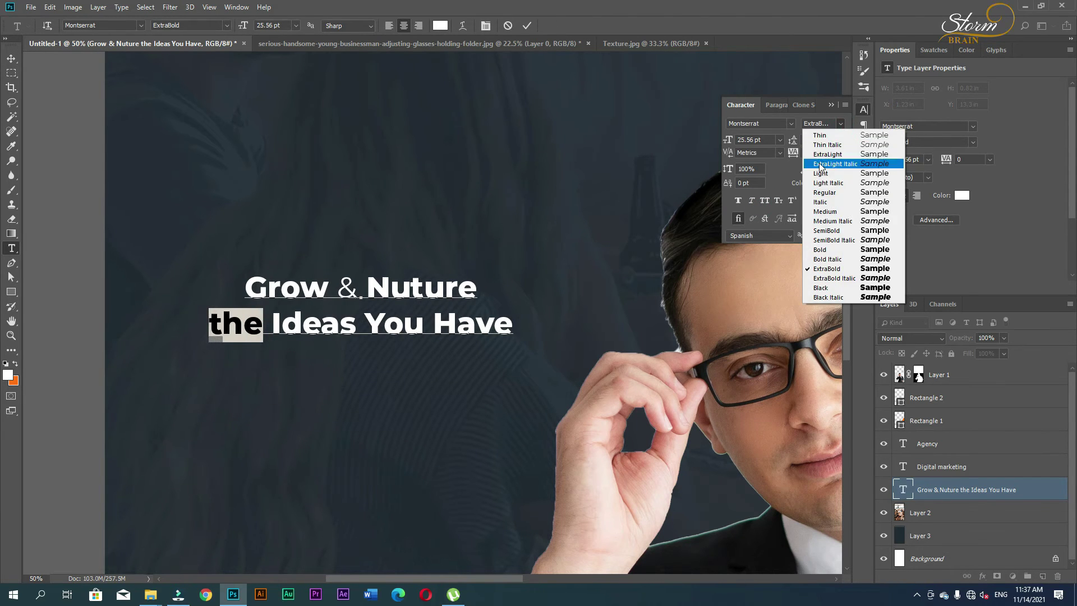
left_click(818, 193)
left_click(12, 58)
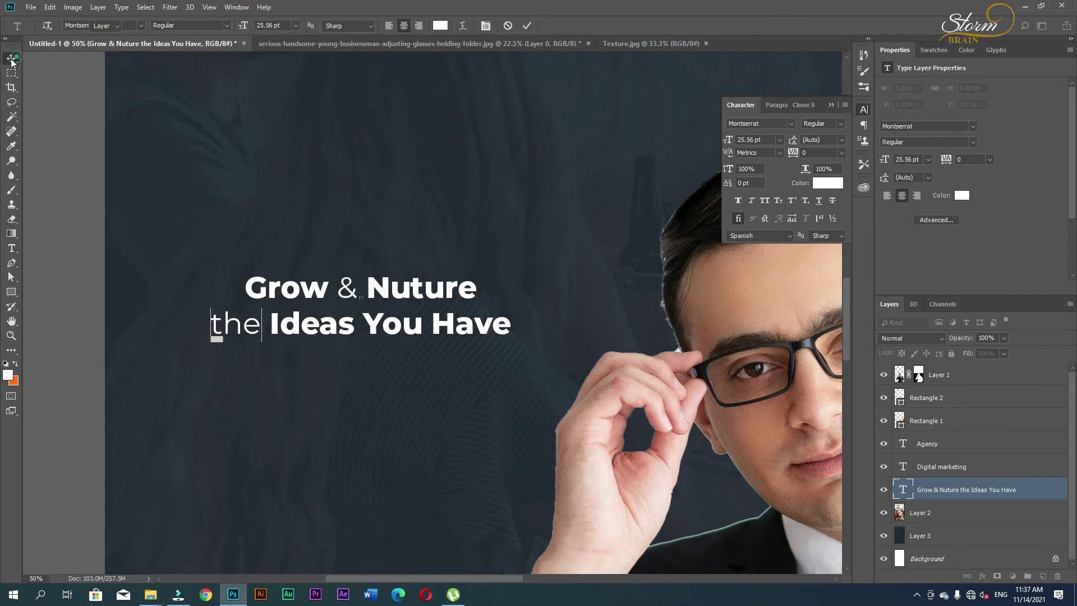
Step: Set the word 'You' in the tagline to Regular weight
key("t")
left_click_drag(368, 325, 422, 334)
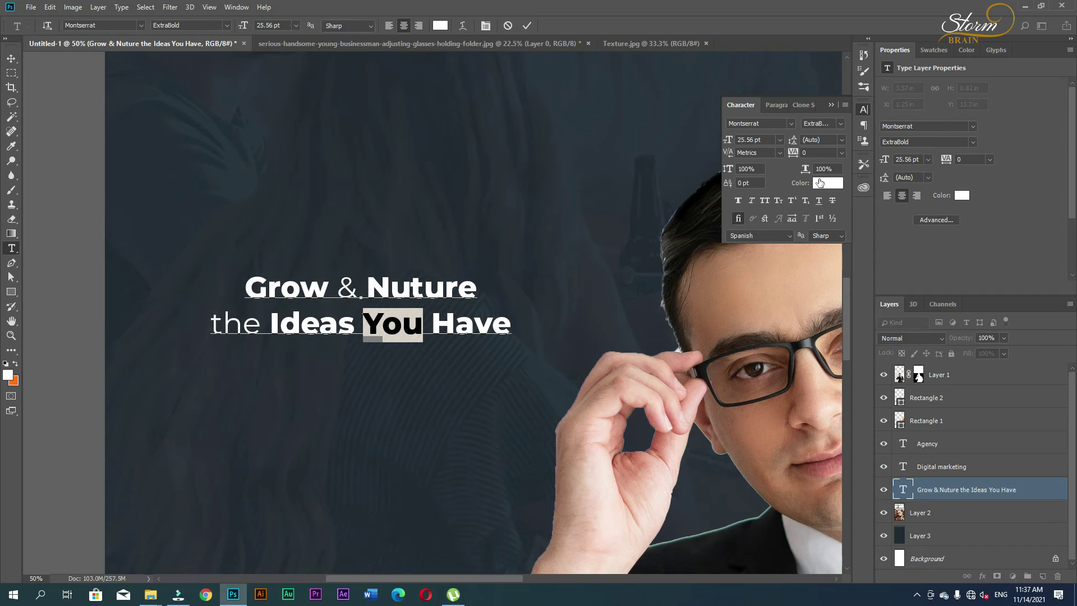
left_click(841, 124)
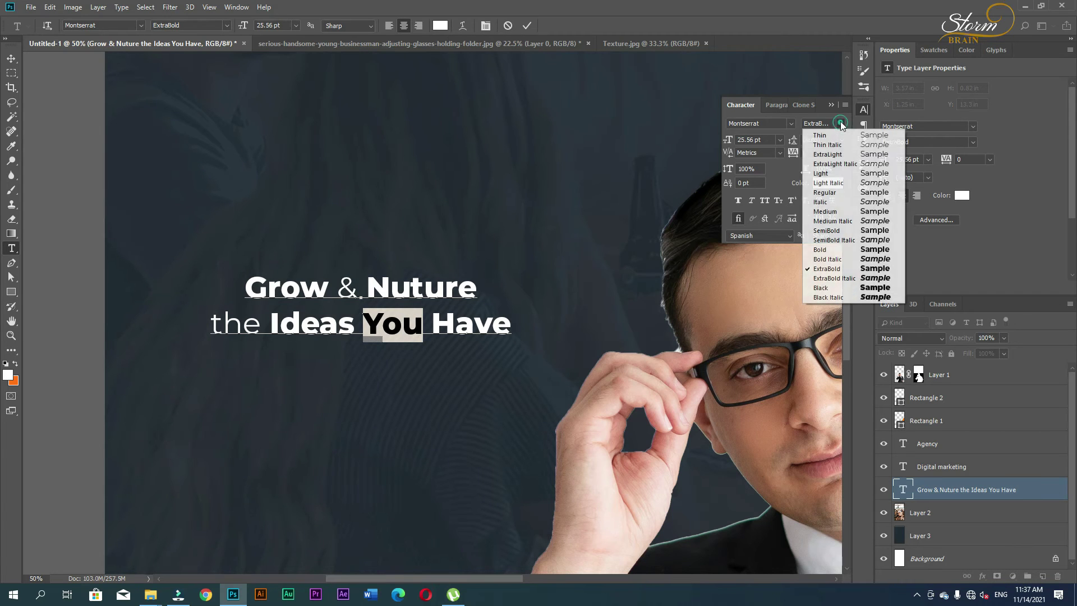
left_click(828, 192)
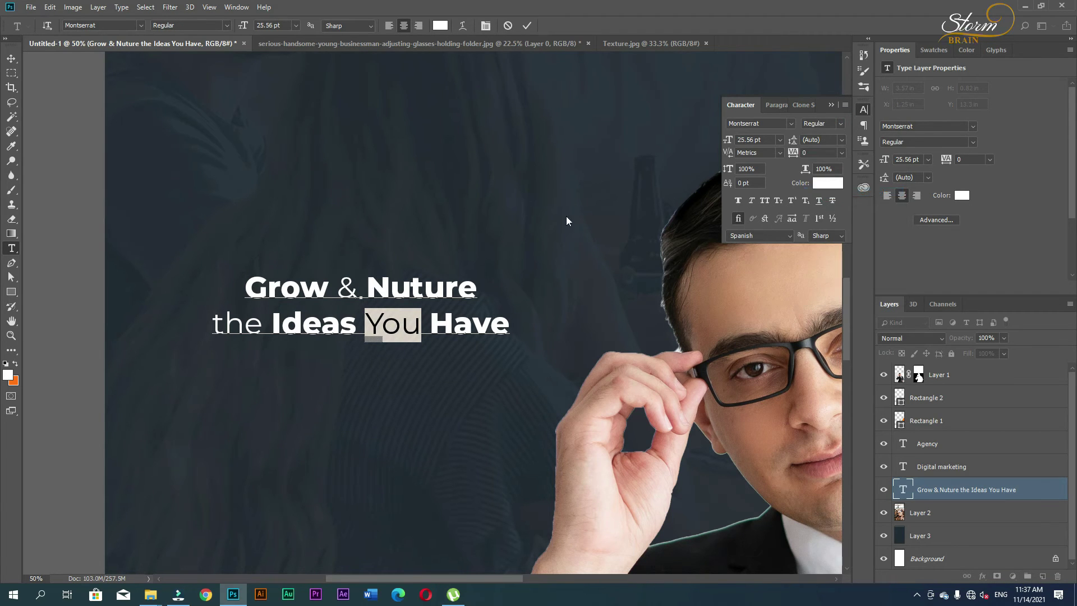
left_click(11, 58)
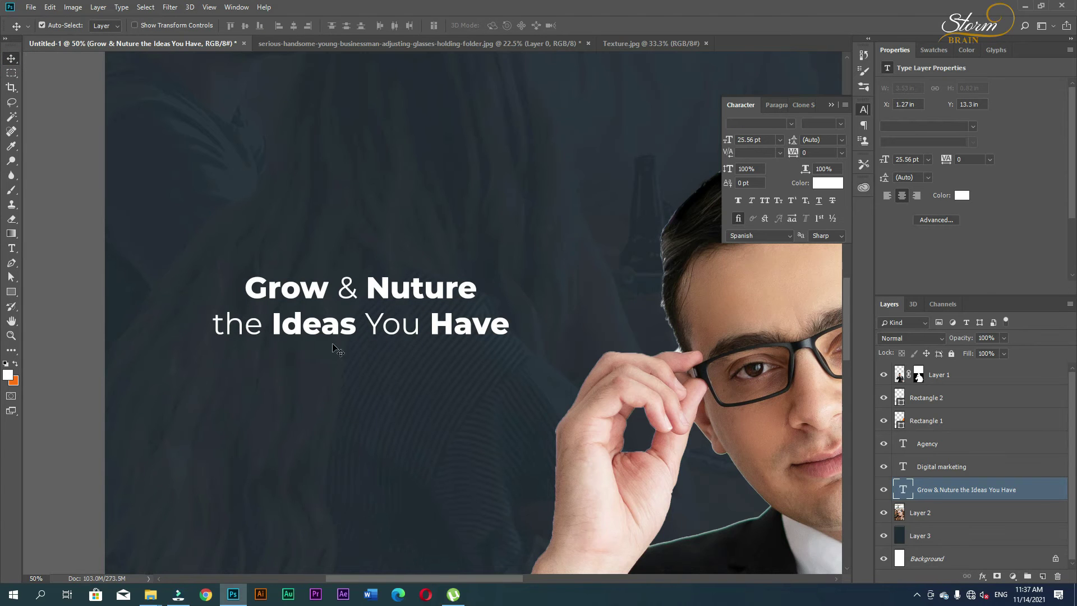
Step: Shift the tagline slightly left and add a period at its end
right_click(327, 278)
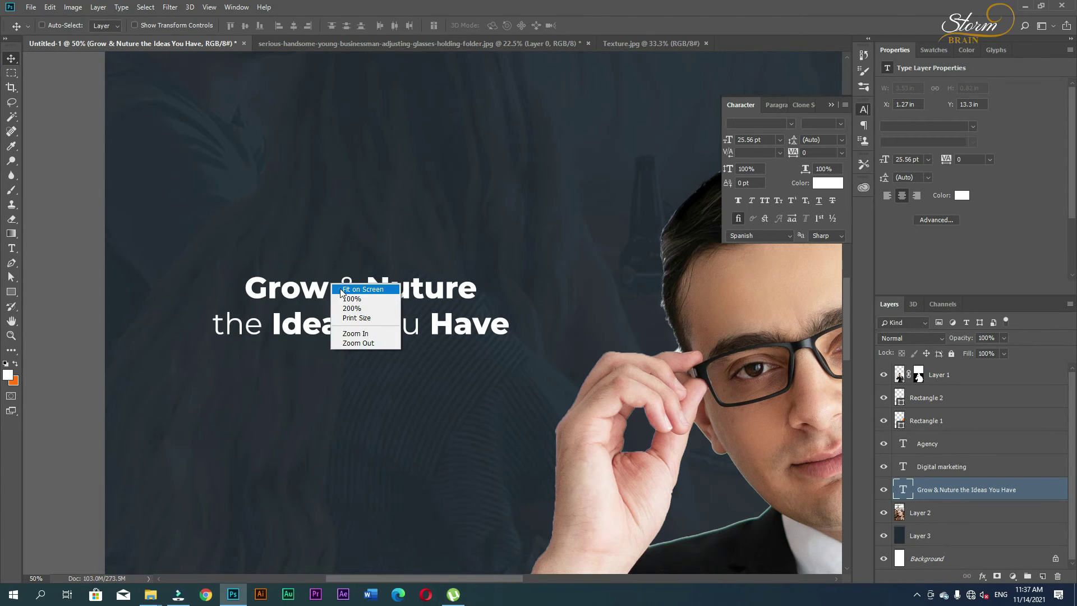
left_click(341, 292)
left_click_drag(336, 325, 328, 326)
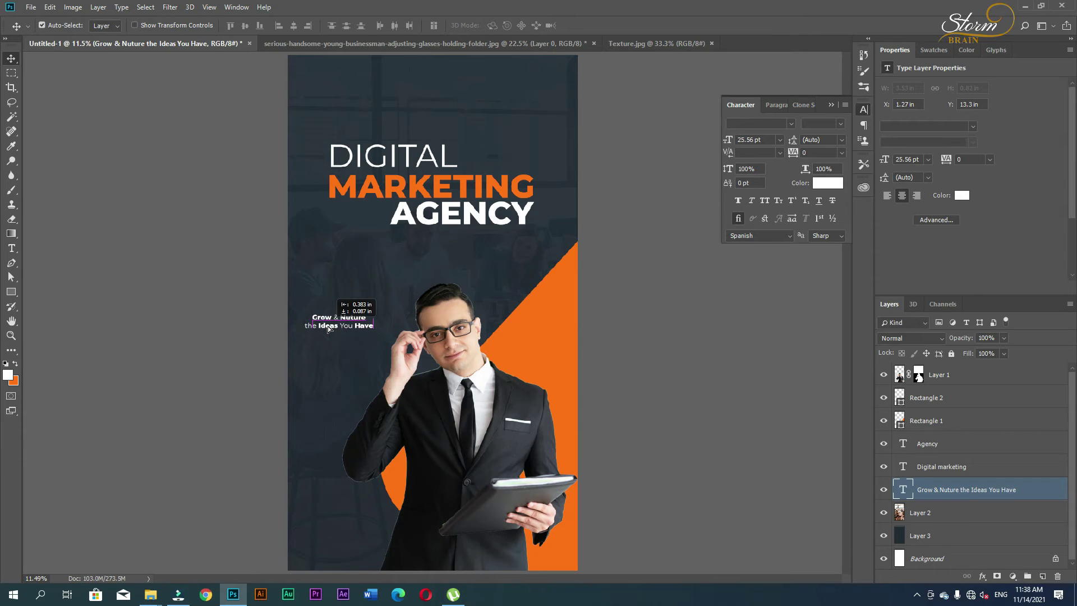
left_click_drag(328, 328, 324, 330)
key("t")
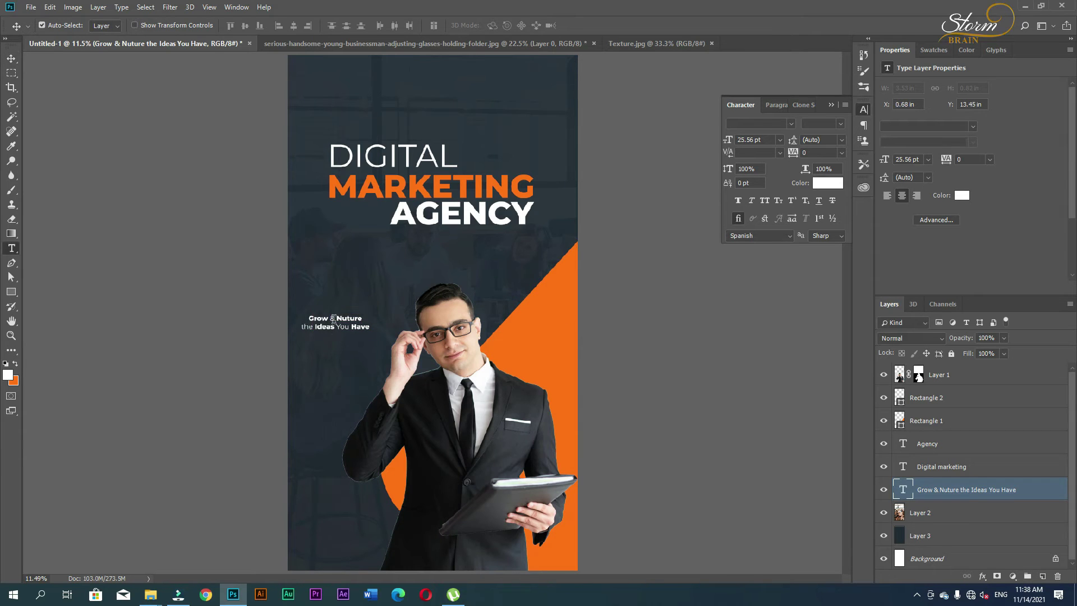
left_click(359, 326)
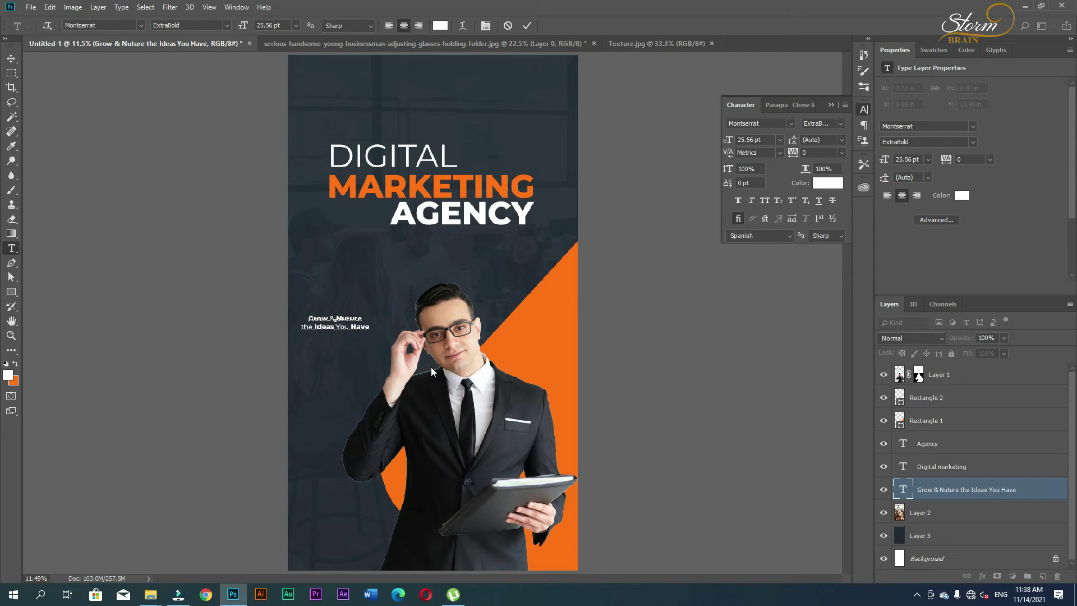
type(".")
left_click(11, 59)
Step: Enlarge the tagline to about 107% and move it slightly higher
key("ctrl+t")
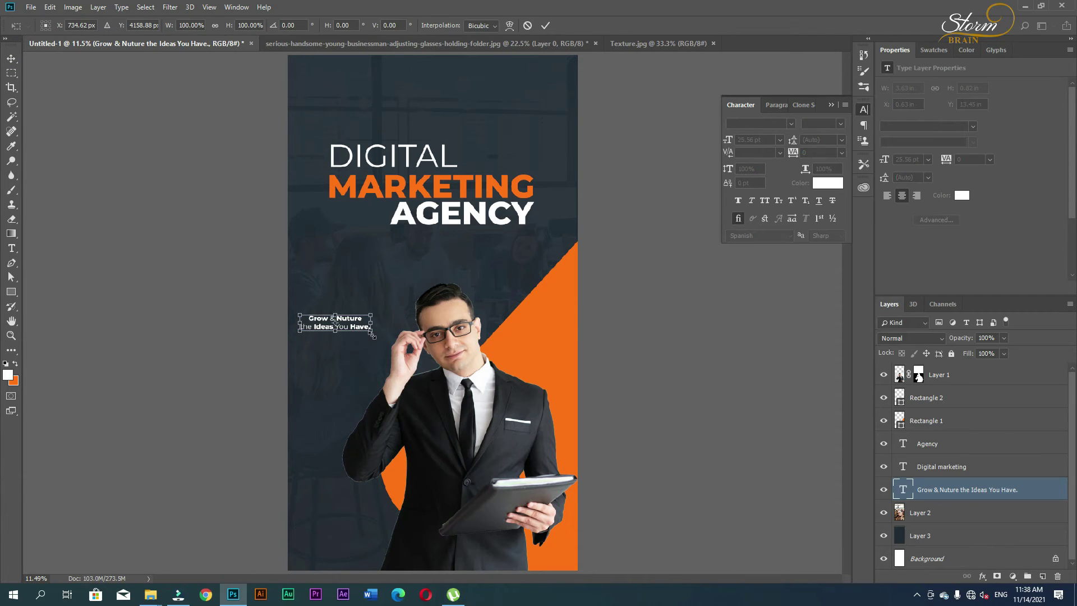
mouse_move(371, 332)
left_mouse_down()
mouse_move(378, 341)
mouse_move(356, 304)
left_mouse_up()
key("Return")
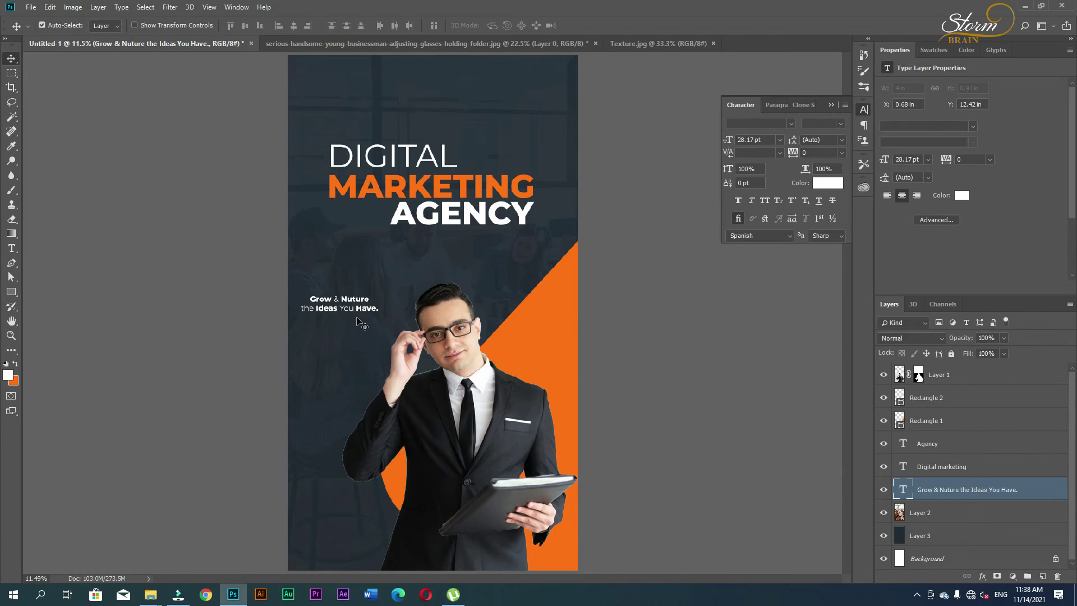
left_click_drag(349, 309, 347, 304)
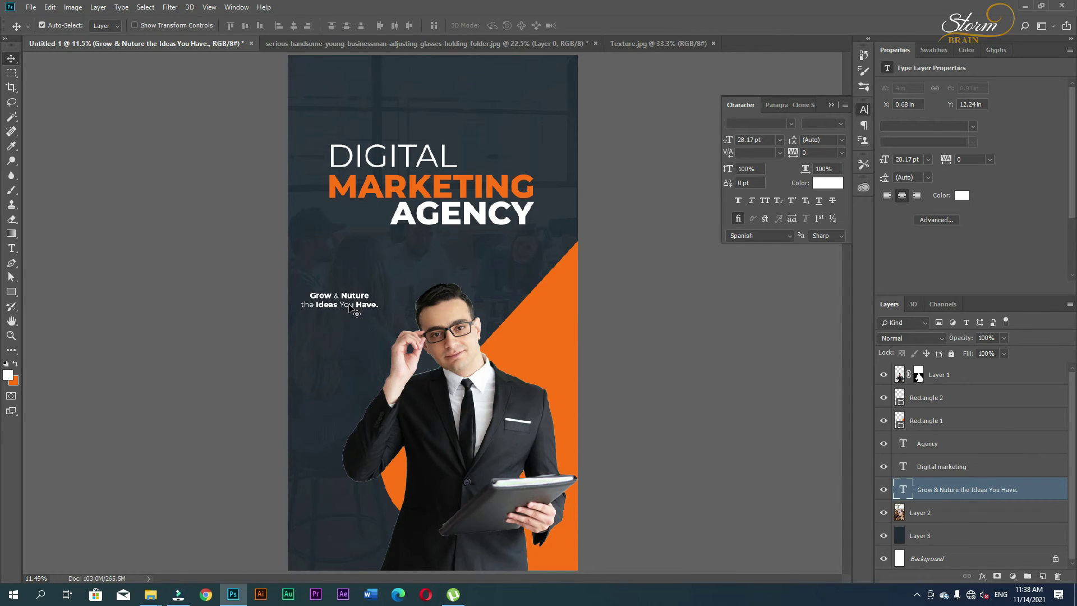
left_click_drag(347, 307, 347, 303)
left_click(340, 323)
Step: Draw a downward arrow custom shape below the tagline
right_click(12, 291)
left_click(68, 344)
left_click(445, 25)
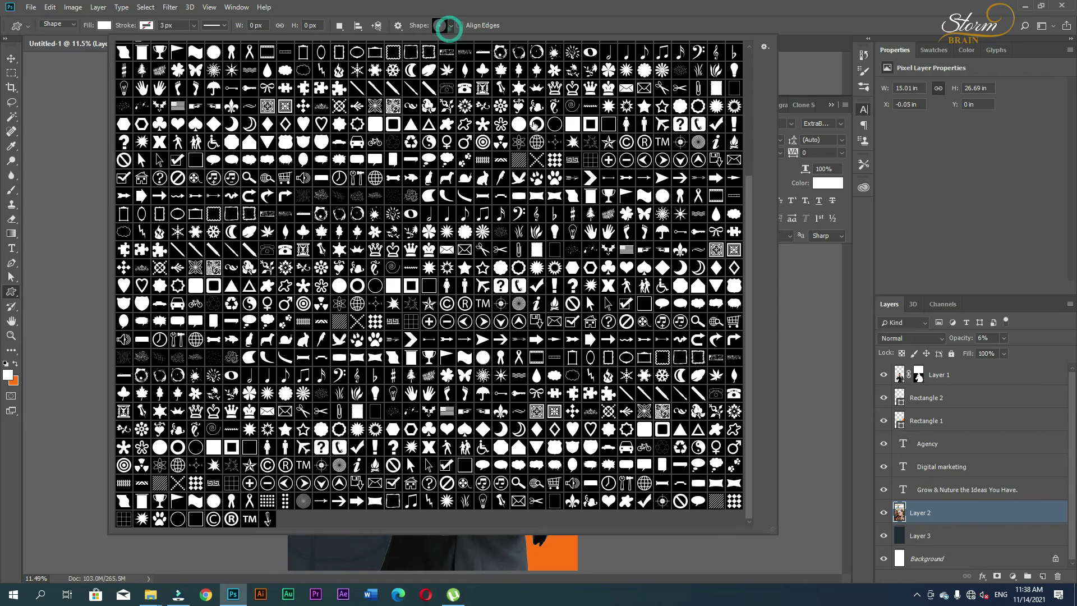
left_click(267, 519)
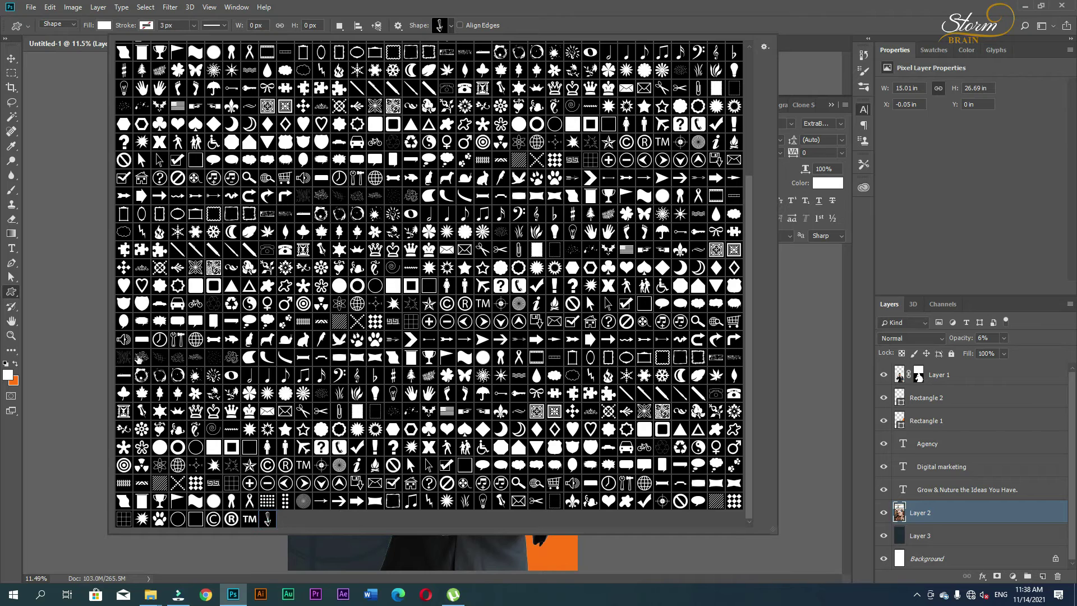
left_click(447, 25)
left_click_drag(322, 317, 338, 364)
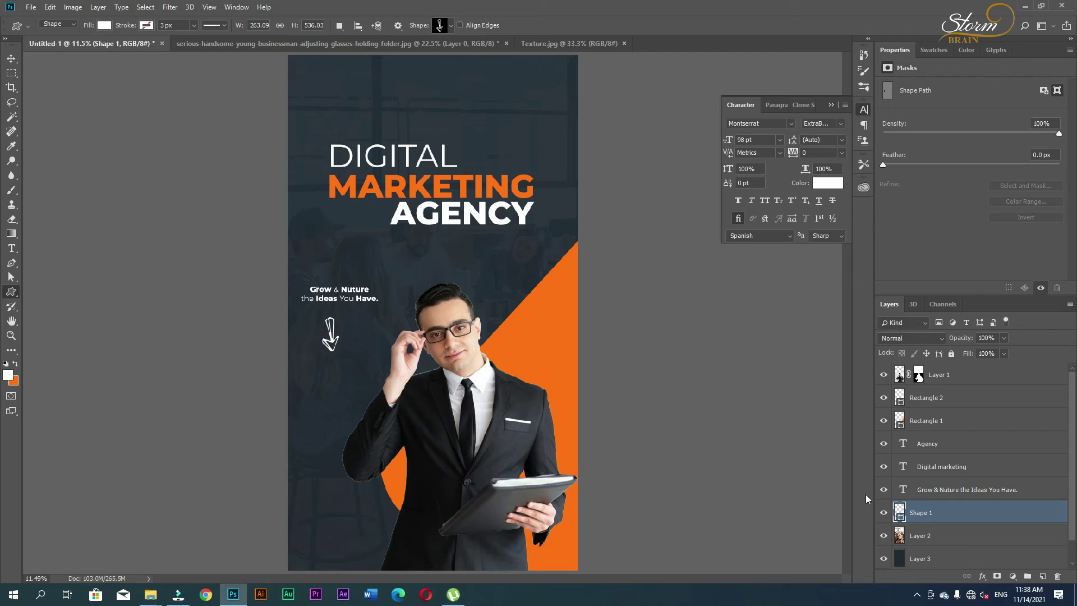
Step: Fill the arrow orange (#ff7315) and move it up just below the tagline
double_click(899, 512)
left_click(539, 292)
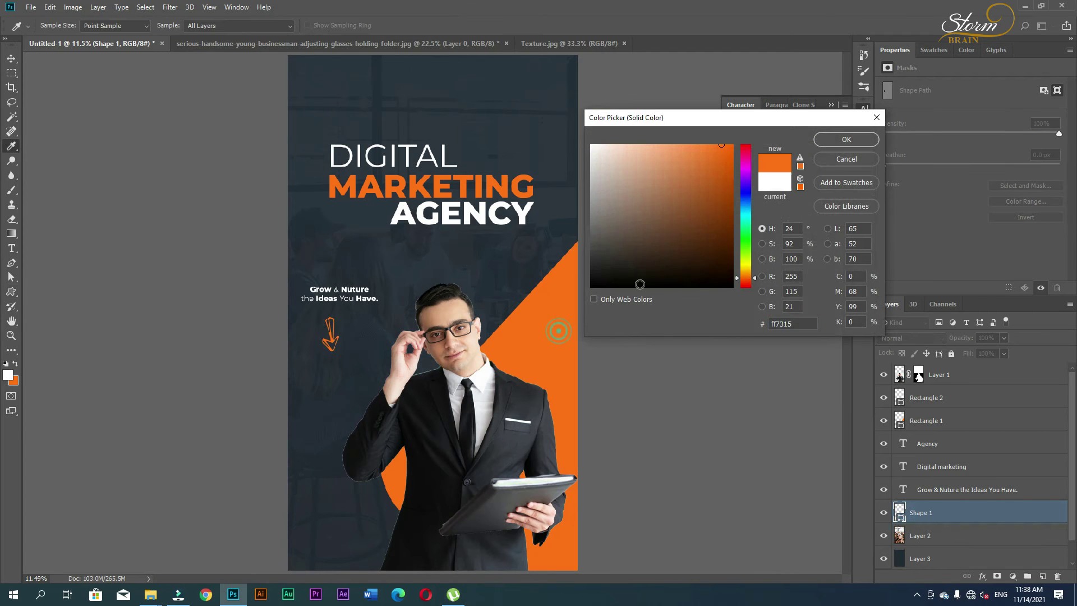
left_click(843, 139)
left_click(11, 58)
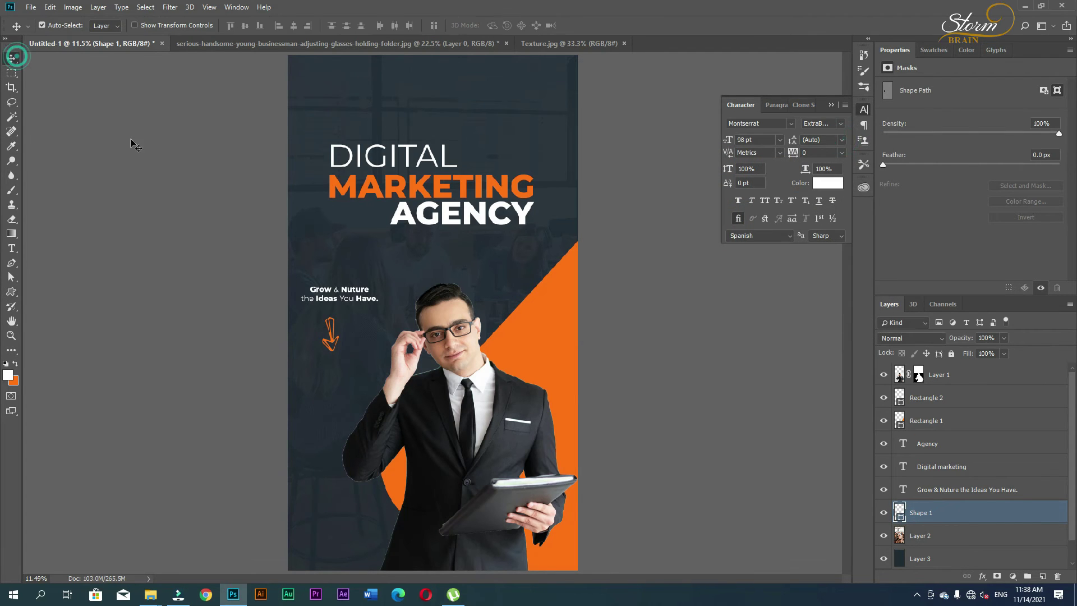
left_click_drag(332, 341, 337, 333)
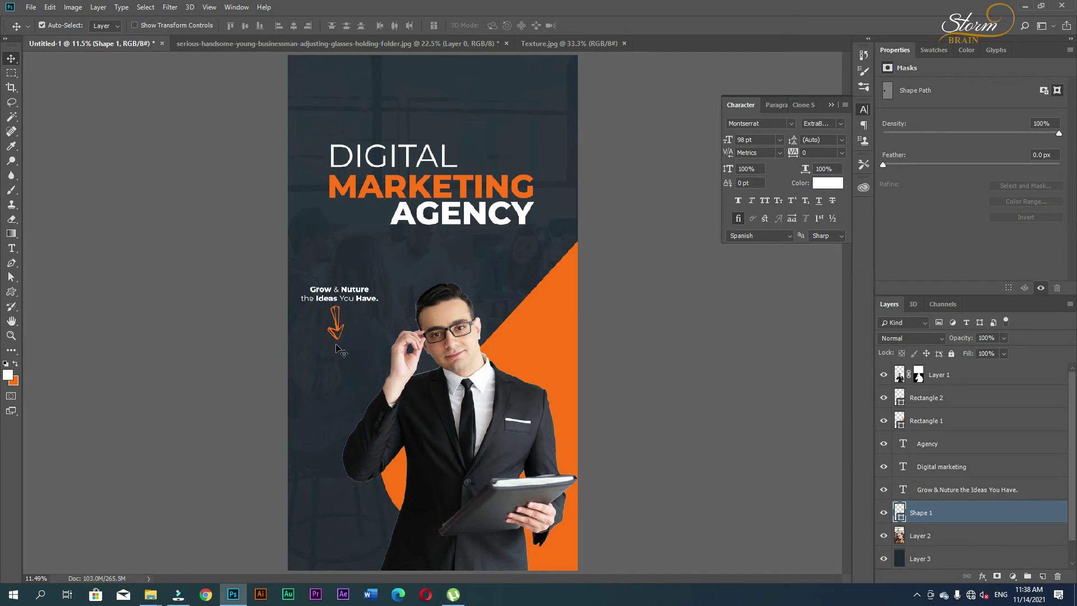
Step: Centre the arrow horizontally under the tagline
left_click(331, 301, "shift")
left_click(293, 25)
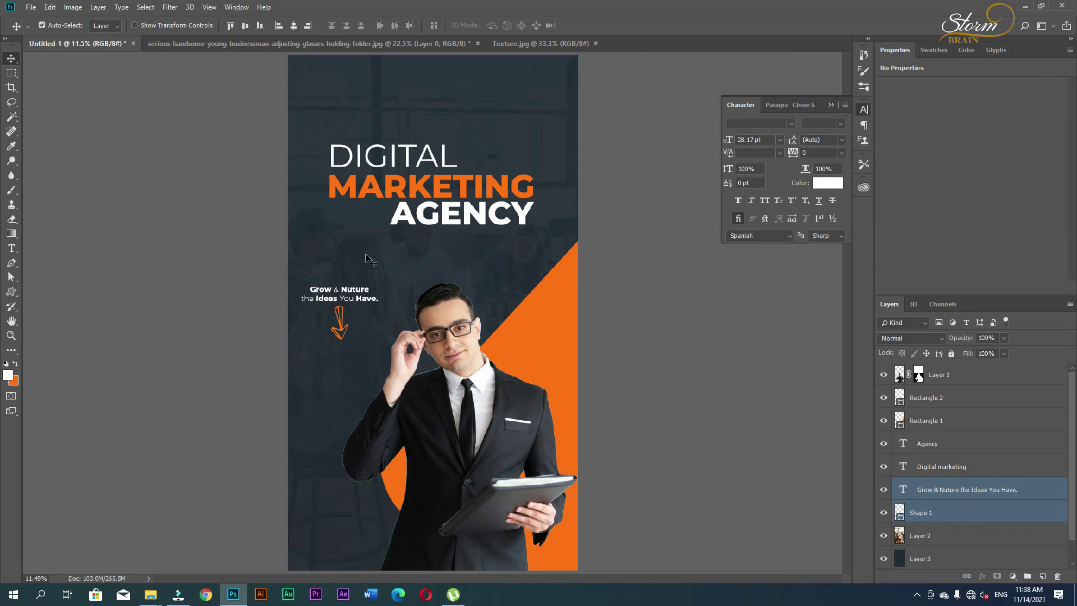
left_click(355, 343)
left_click(341, 326)
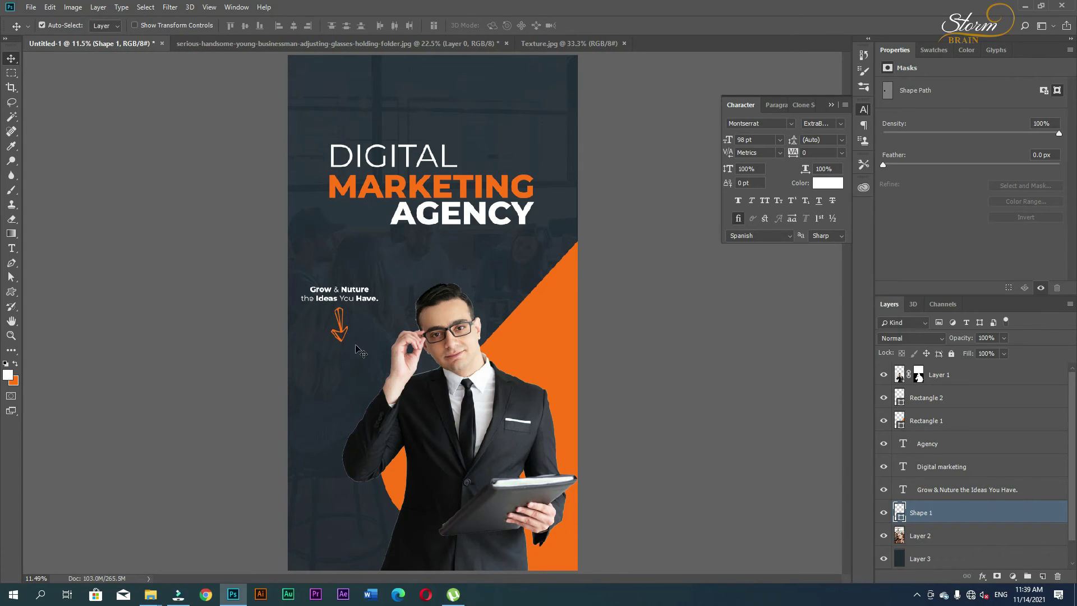
left_click(356, 345)
Step: Type a placeholder phone number in a new text block below the arrow
key("t")
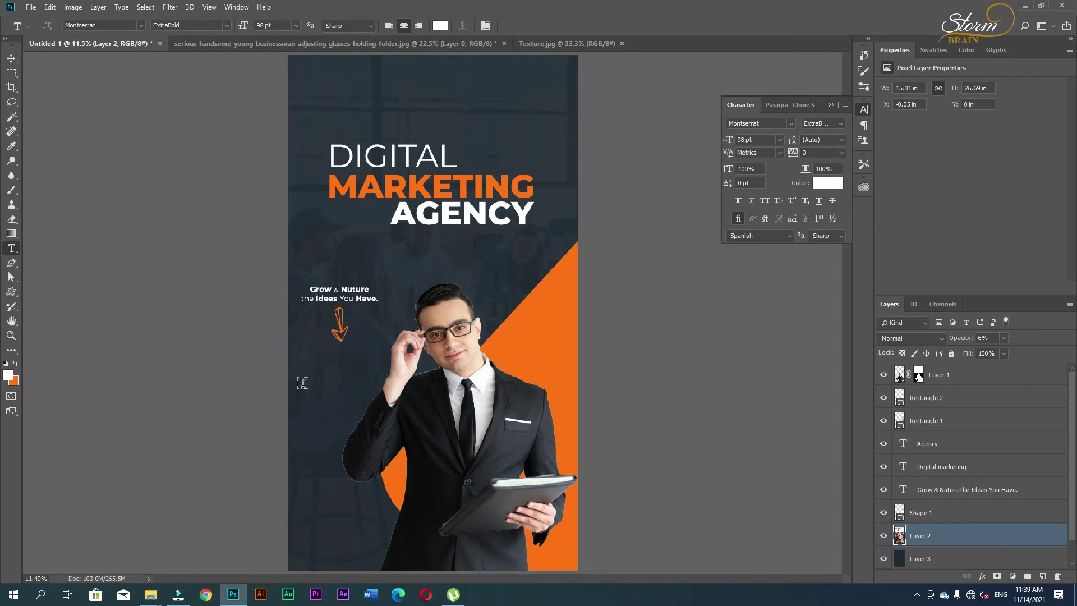
left_click(308, 384)
type("00")
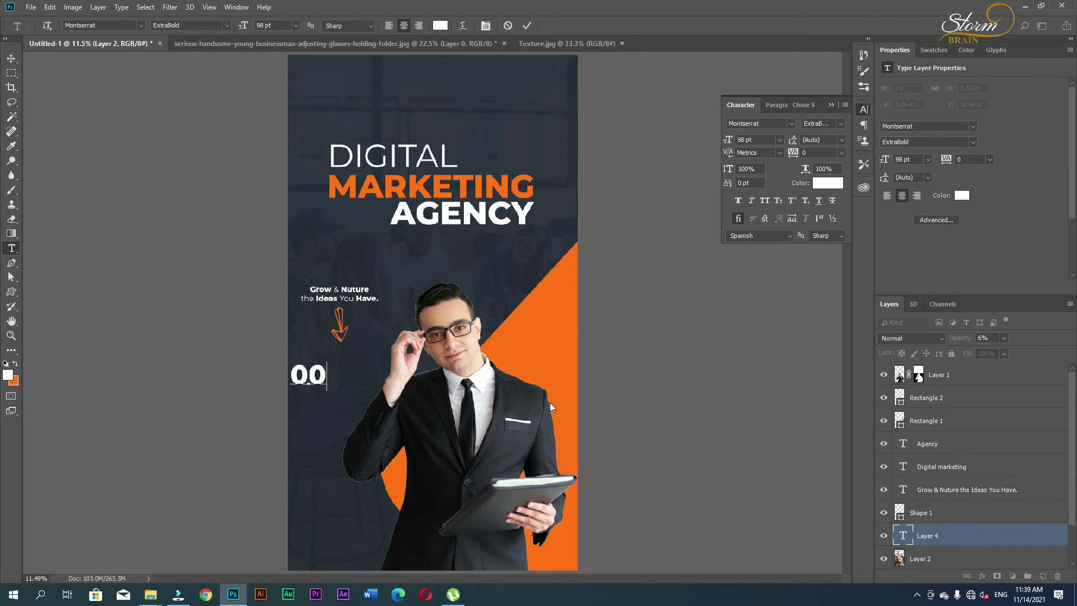
key("BackSpace")
key("BackSpace")
type("0")
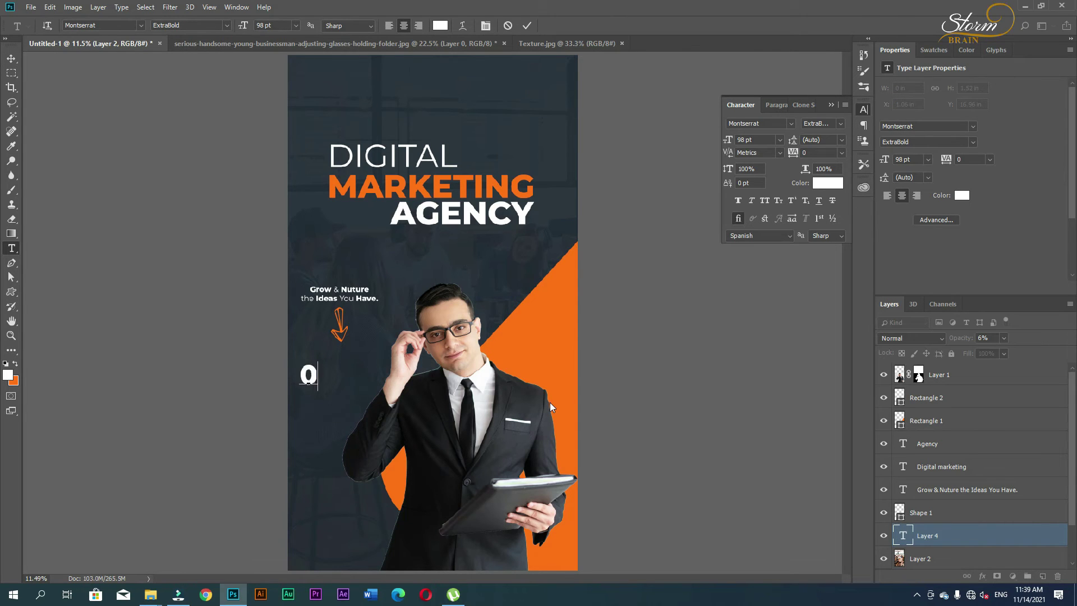
type("00")
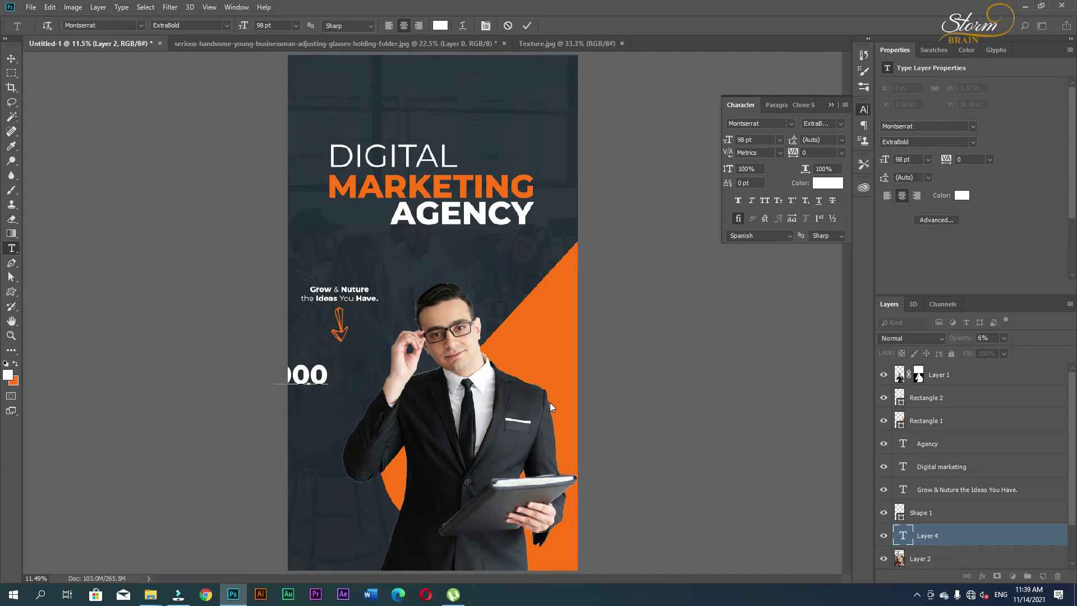
type(" 111")
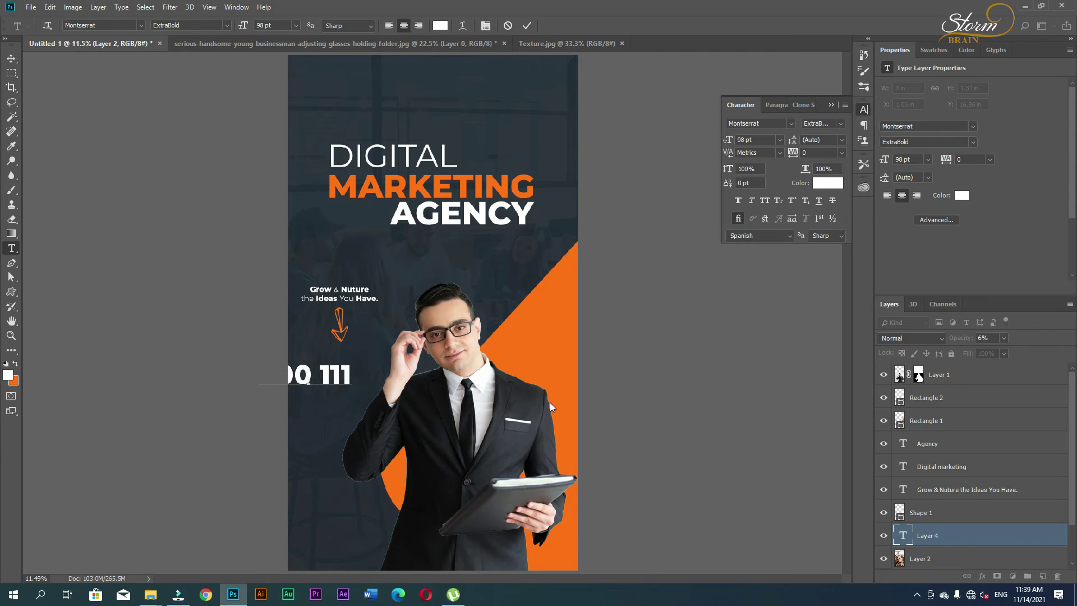
type(" 222 333")
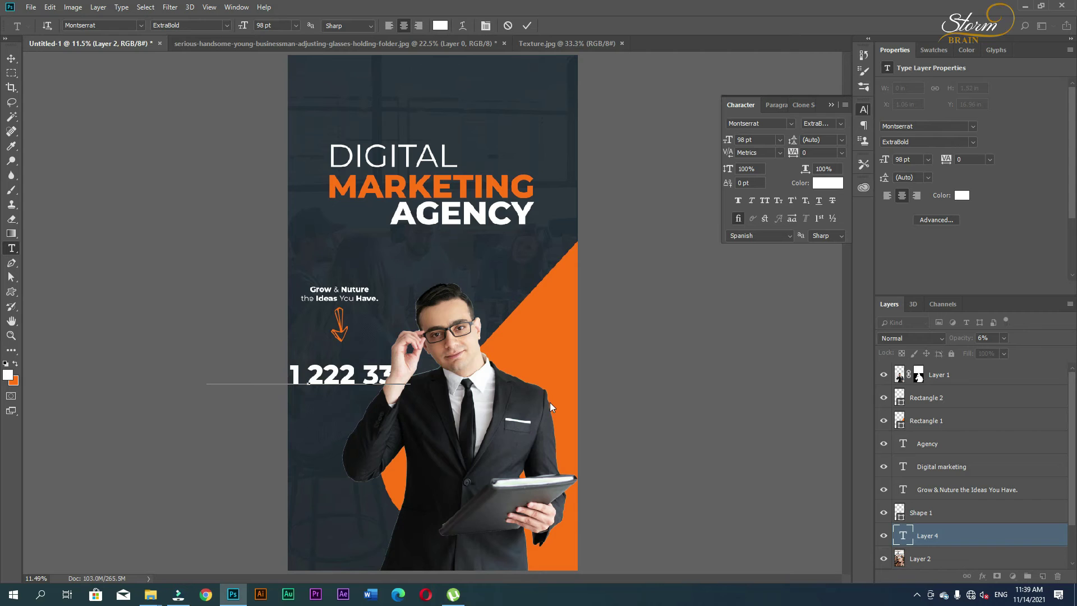
left_click(11, 59)
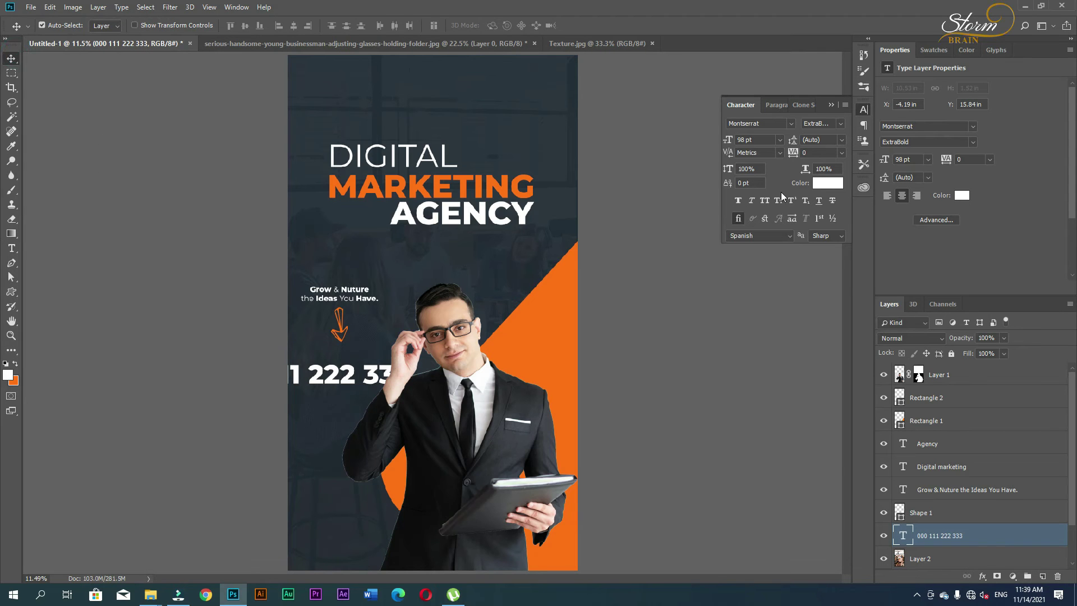
Step: Make the phone number Bold and scale it down to about half size (49.58 pt)
left_click(839, 124)
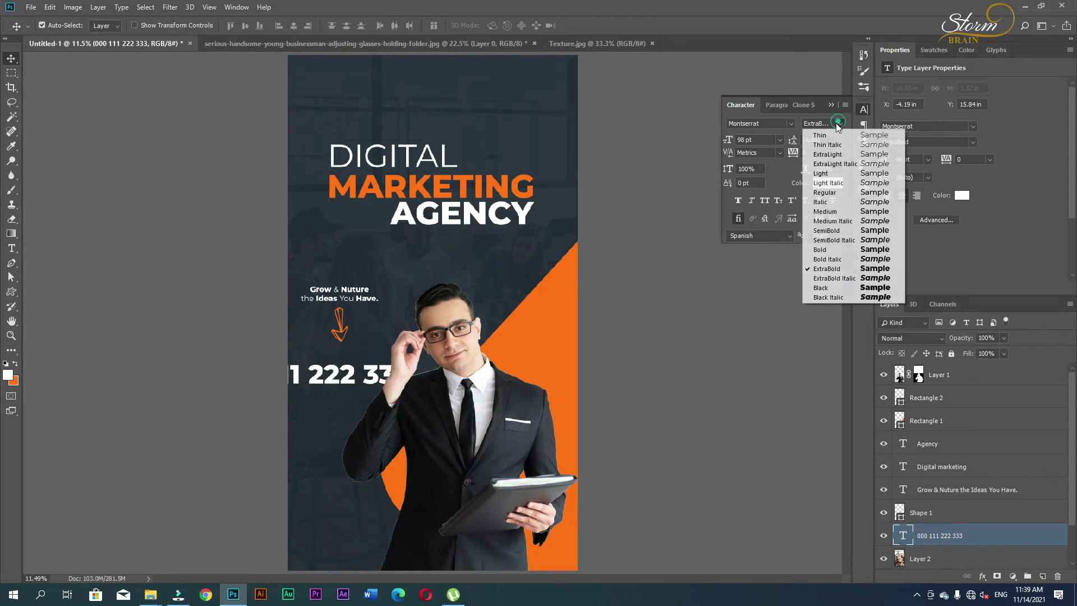
left_click(820, 249)
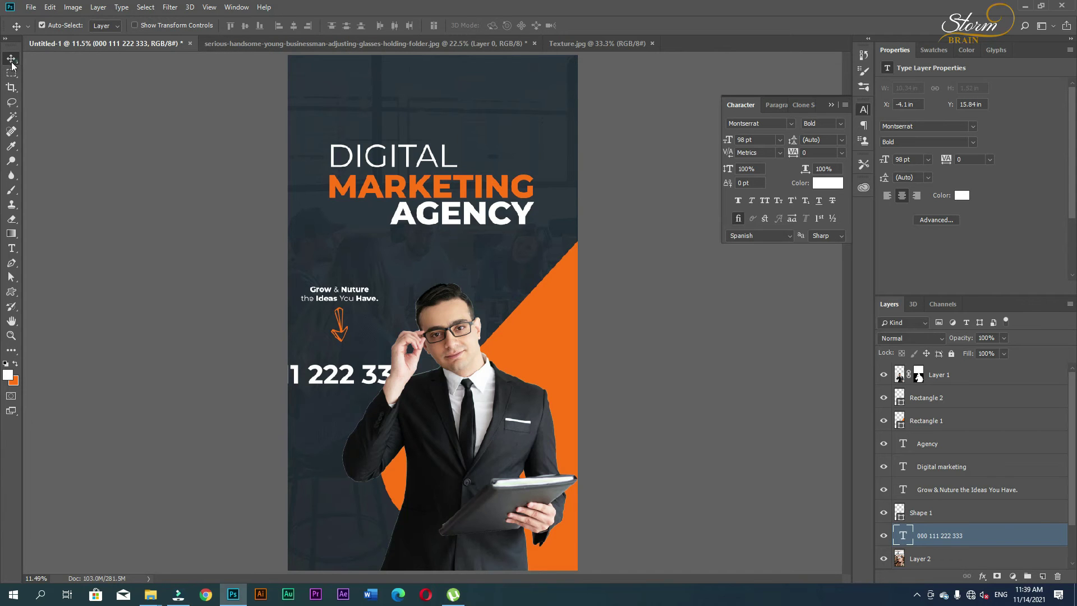
key("ctrl+t")
mouse_move(409, 389)
left_mouse_down()
mouse_move(312, 368)
mouse_move(381, 374)
left_mouse_up()
key("Return")
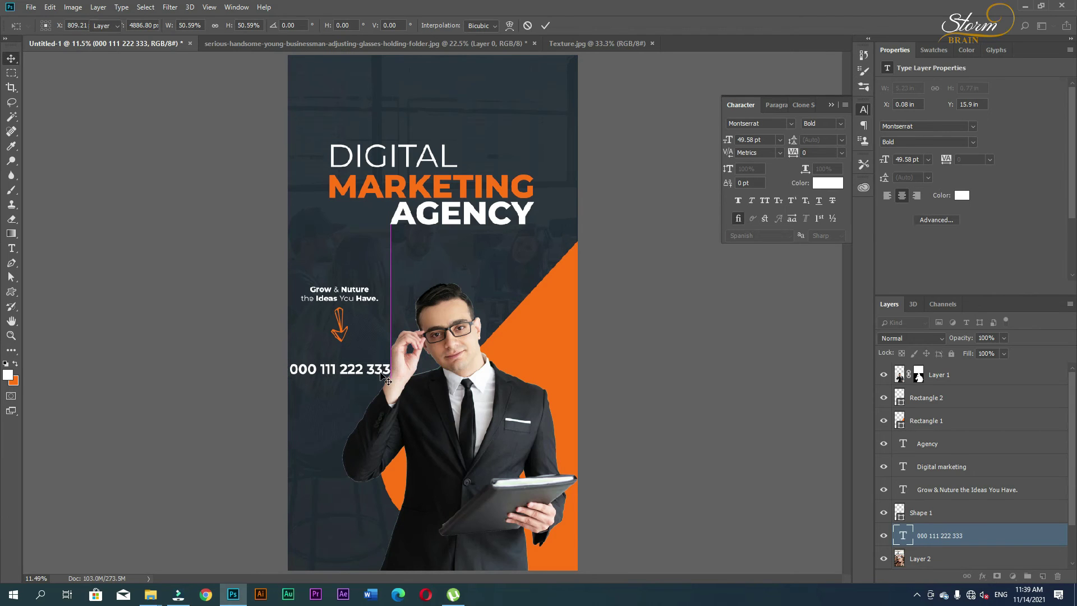
key("t")
left_click(387, 370)
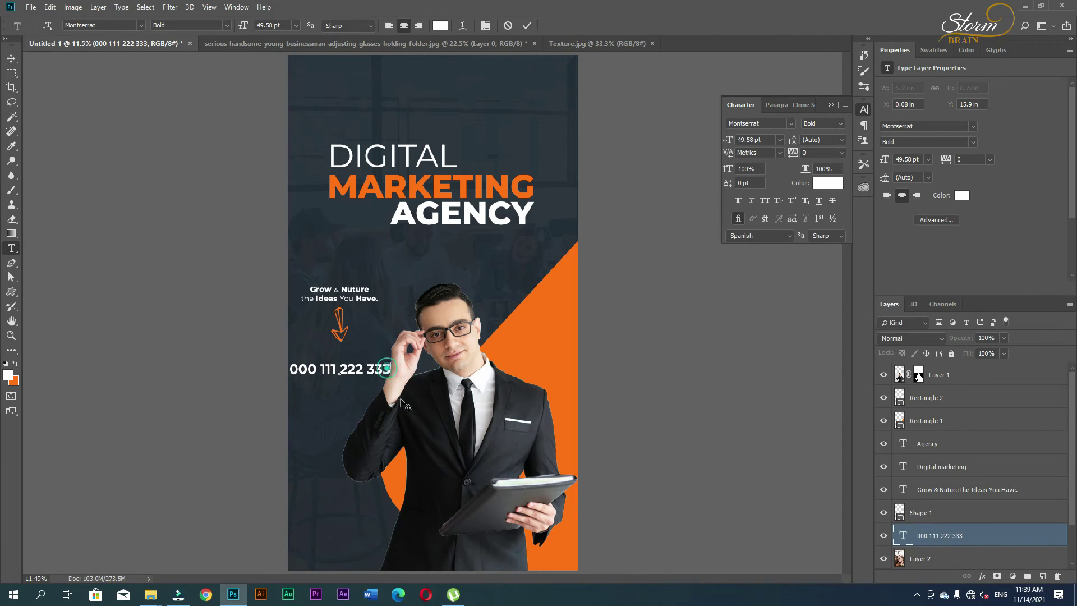
key("Return")
type("www")
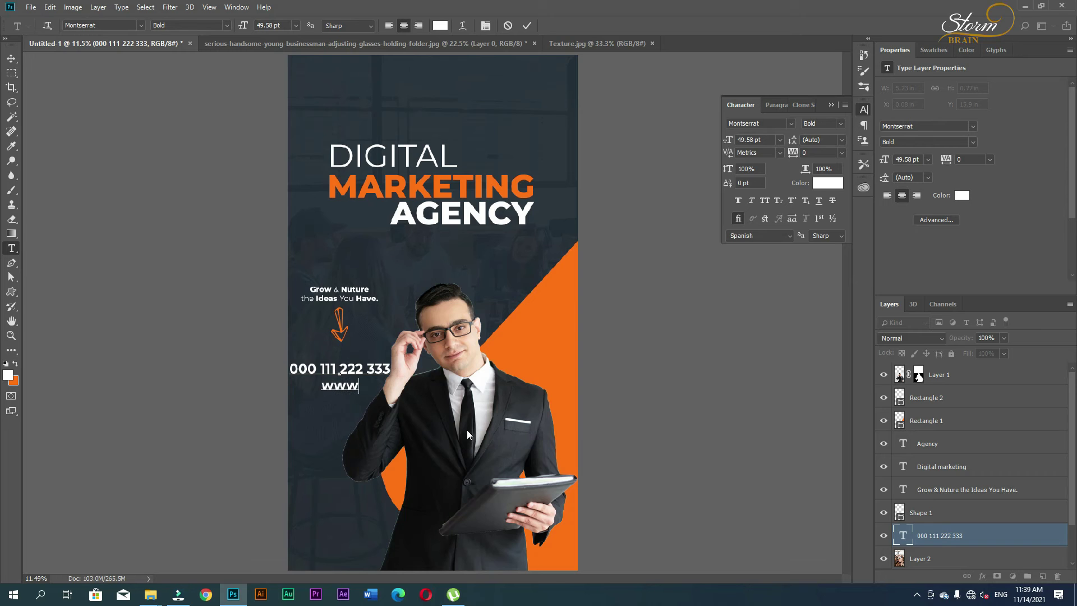
type(".your")
type("web")
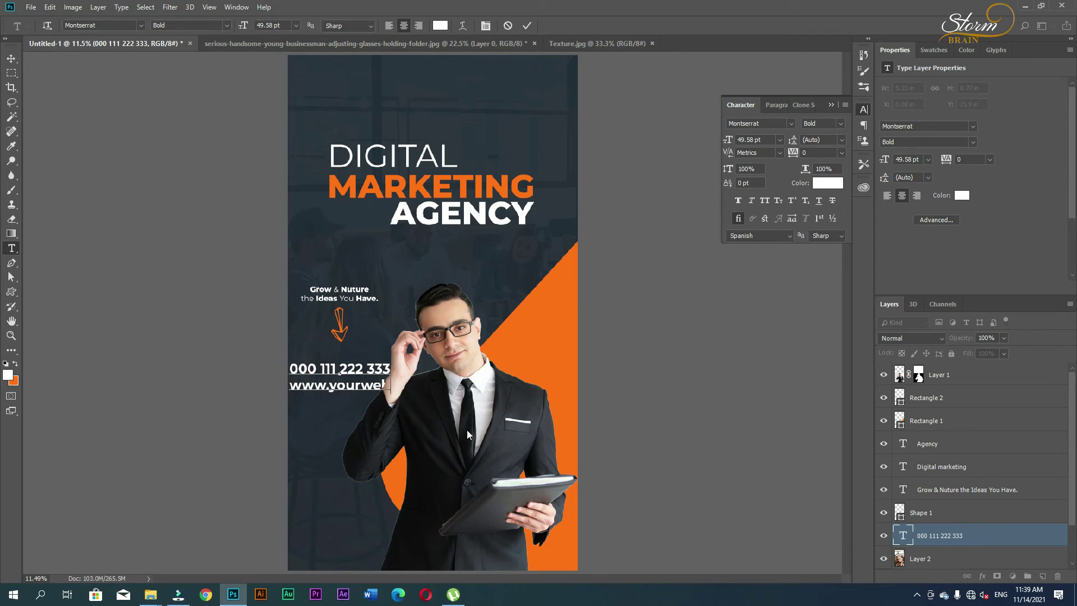
type("site")
key("ctrl+a")
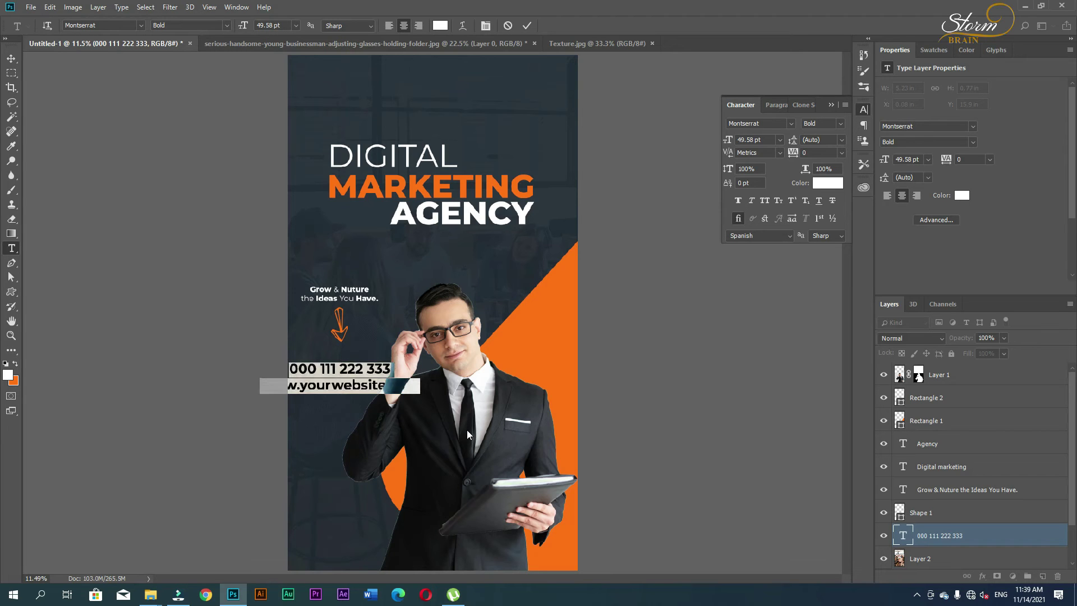
left_click(332, 384)
left_click(843, 125)
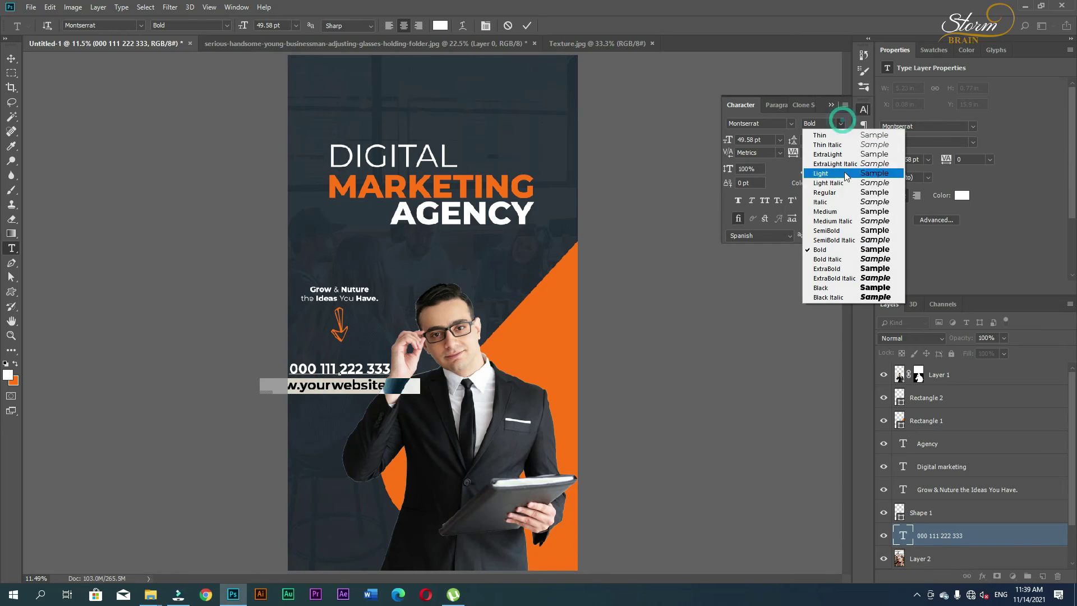
left_click(824, 192)
left_click(11, 58)
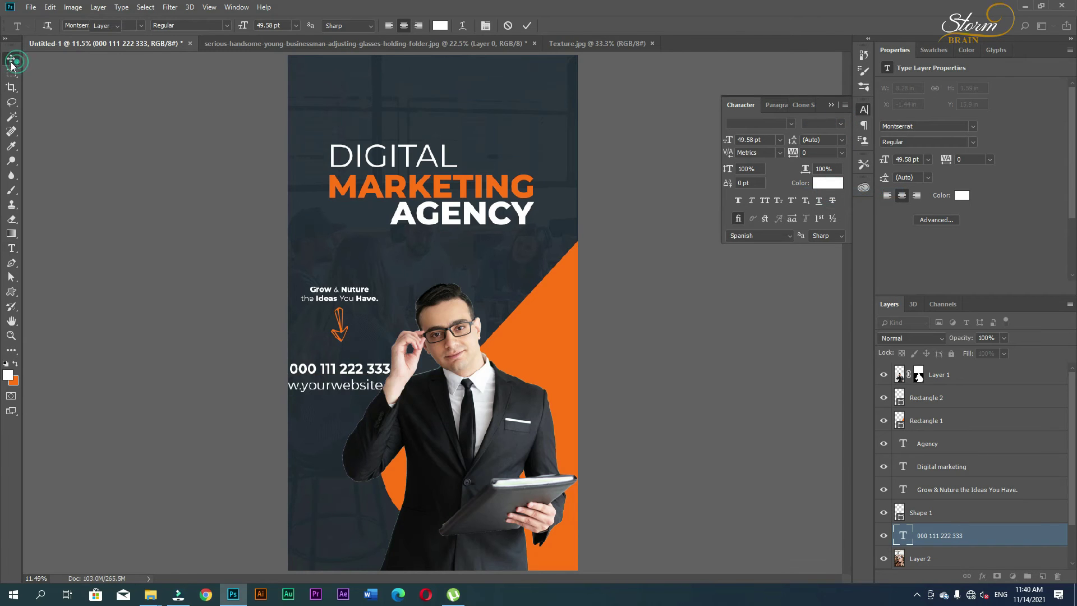
Step: Scale the contact block to about half size, nudge it, then enlarge it to 114%
key("ctrl+t")
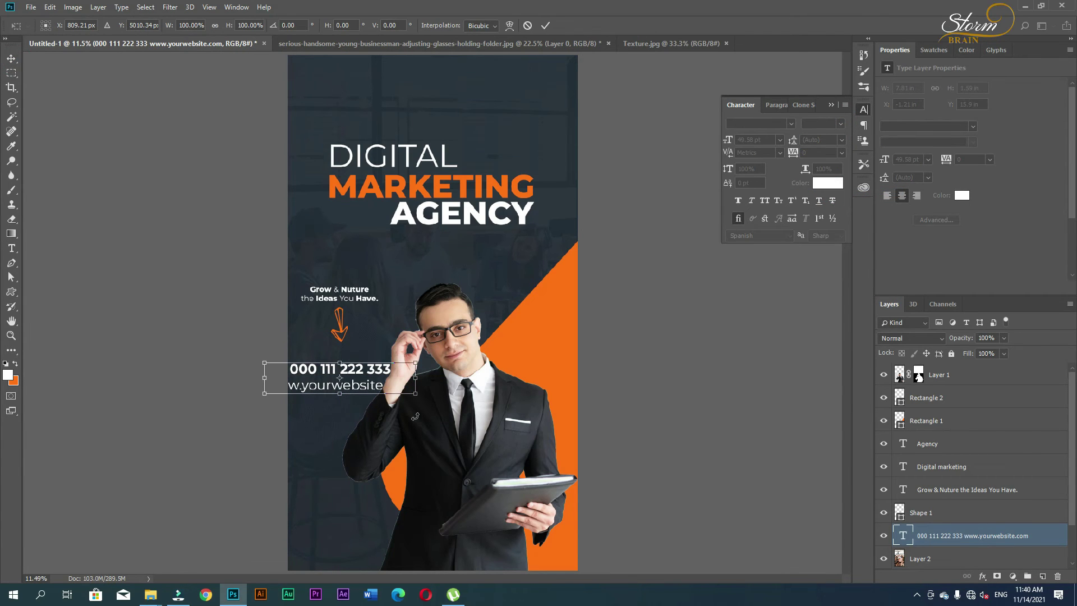
mouse_move(416, 394)
left_mouse_down()
mouse_move(342, 369)
mouse_move(359, 364)
left_mouse_up()
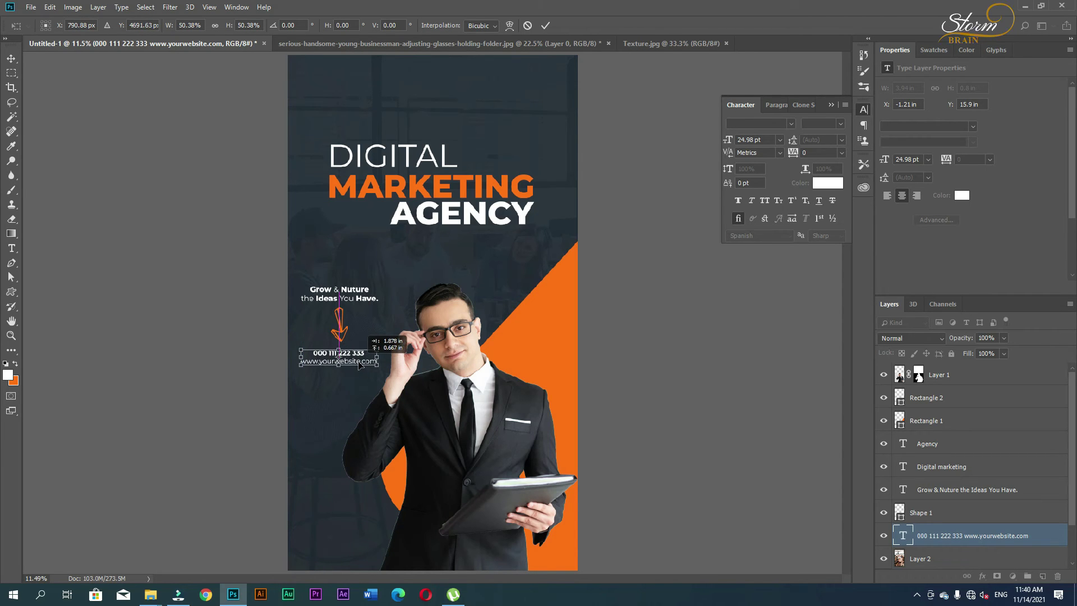
key("Return")
key("shift+Up")
key("shift+Down")
key("shift+Down")
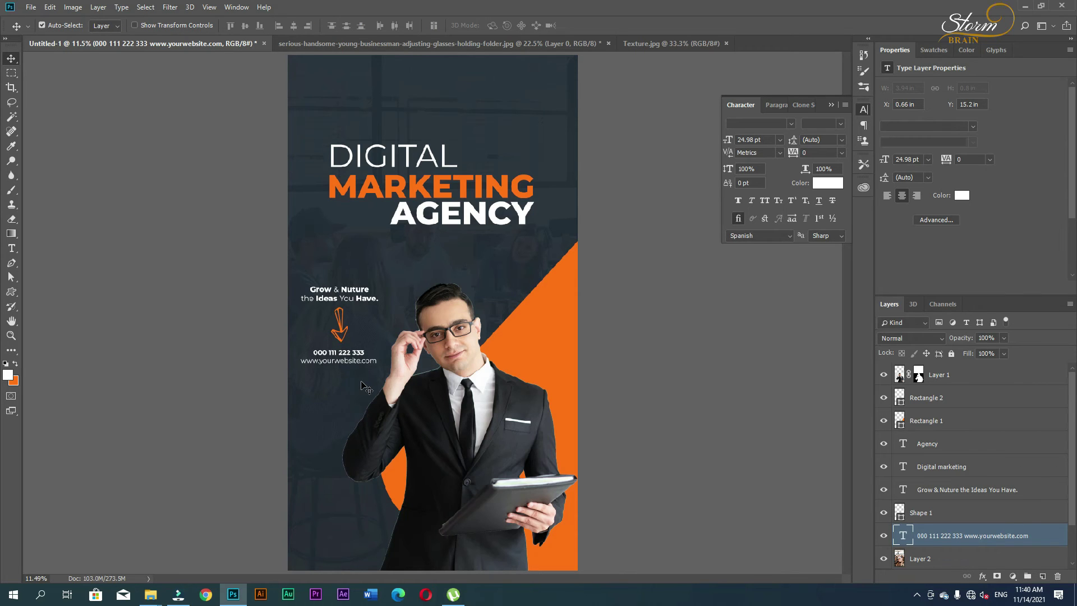
key("ctrl+t")
left_click_drag(379, 368, 385, 370)
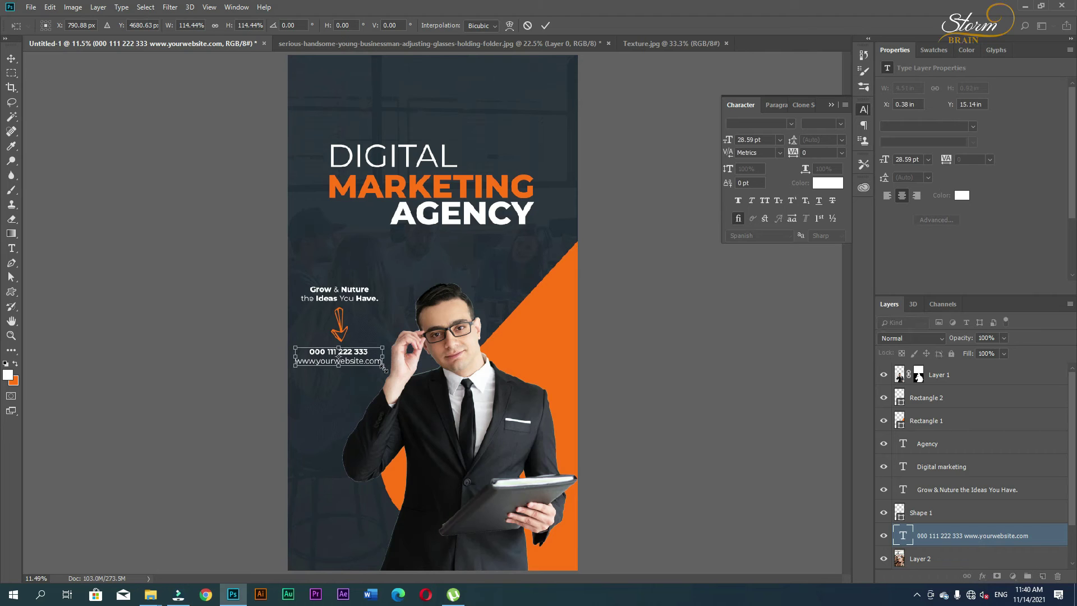
key("Return")
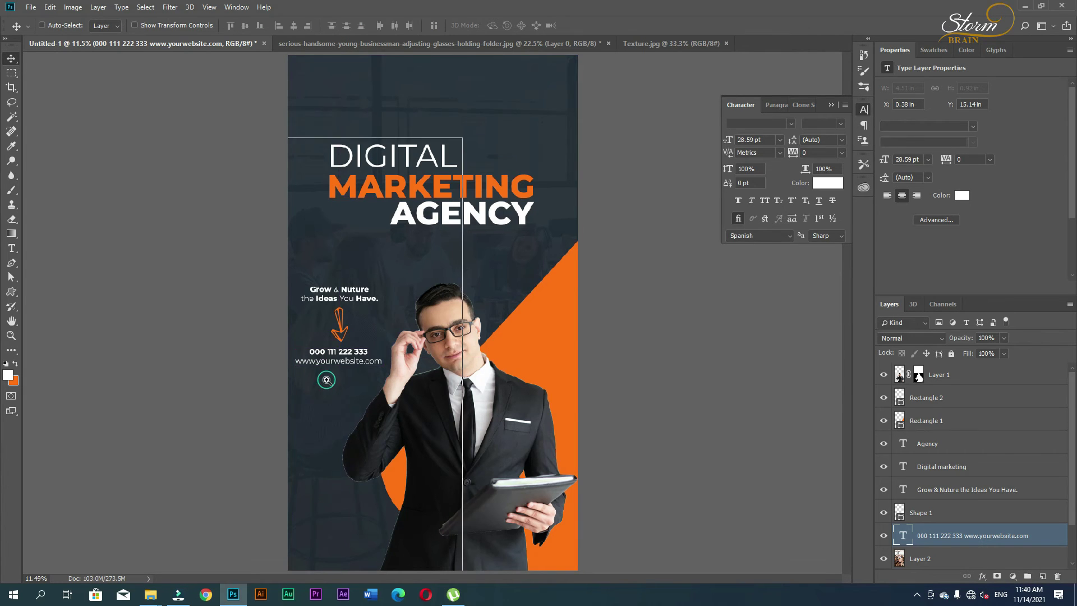
Step: Choose the Rectangle tool and set the foreground colour to orange
scroll(357, 387, "up", 2, "alt")
scroll(306, 387, "down", 2)
scroll(305, 387, "down", 2)
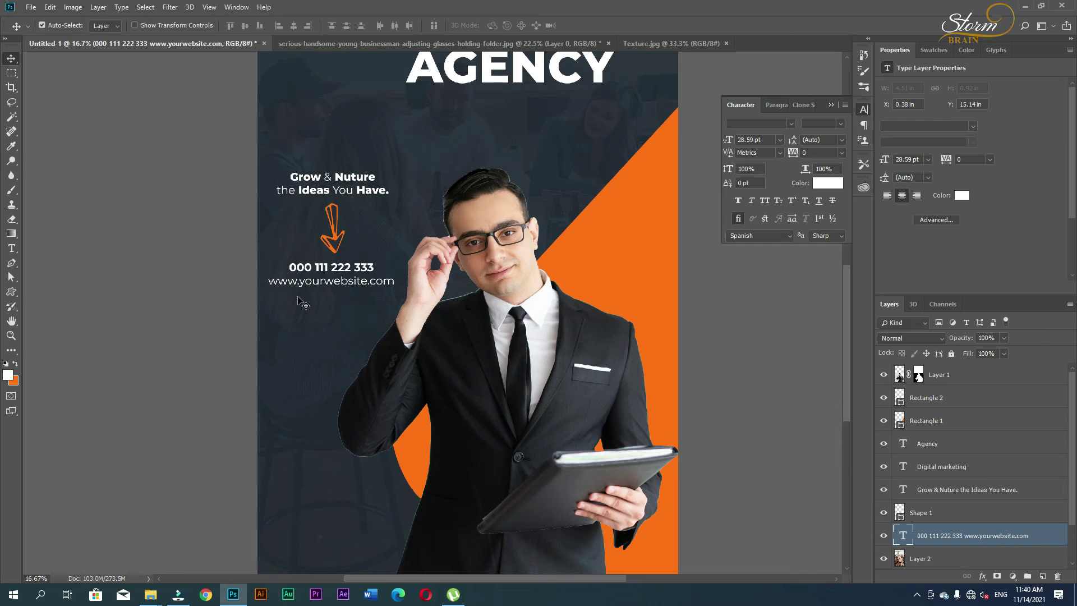
scroll(343, 280, "down", 3)
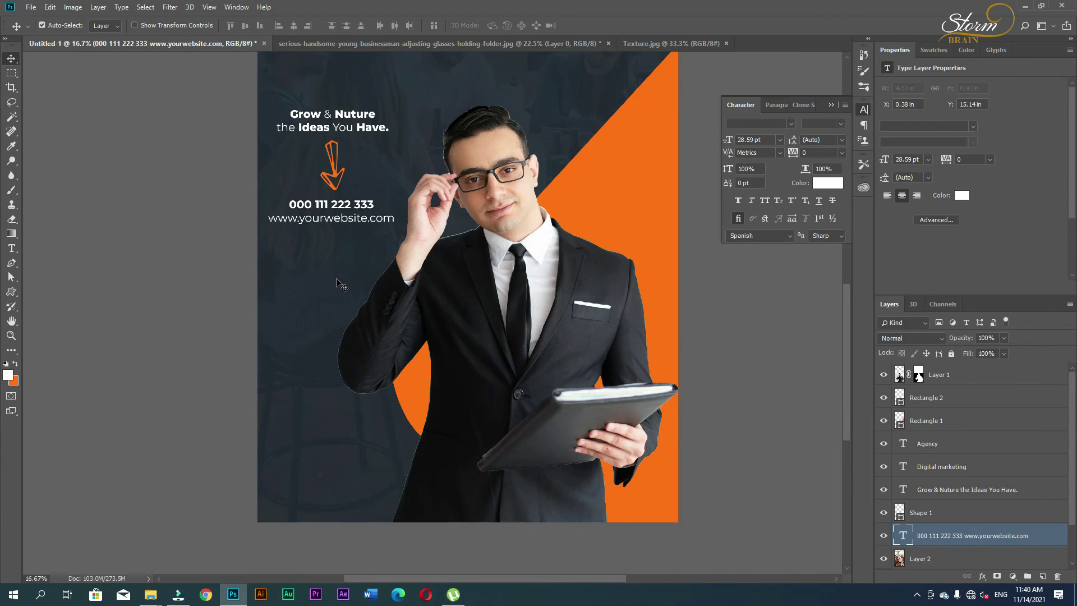
scroll(340, 280, "up", 4)
scroll(340, 274, "up", 4)
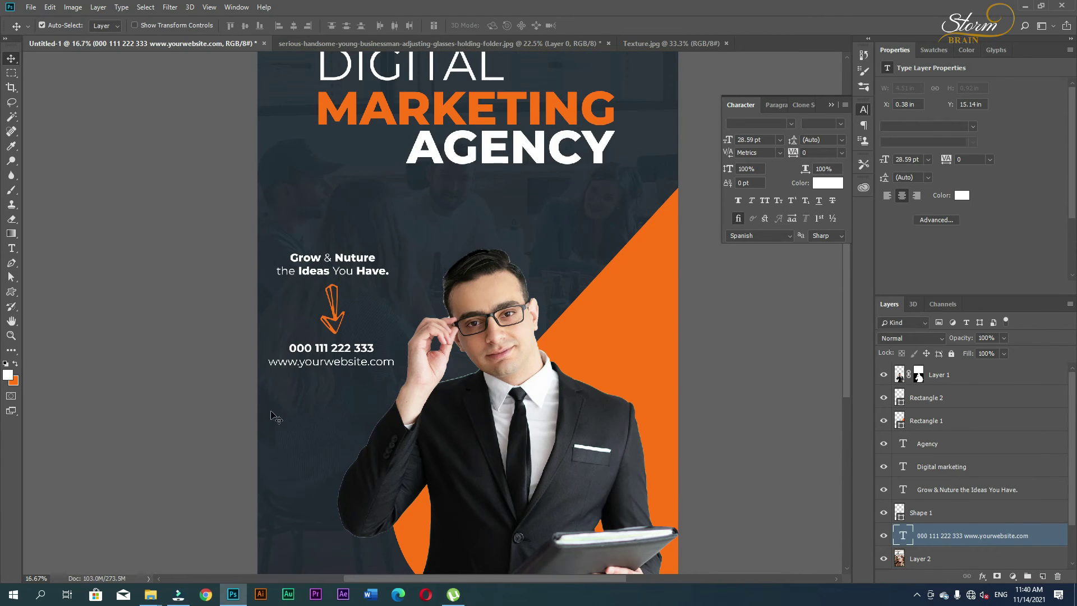
right_click(12, 291)
left_click(56, 291)
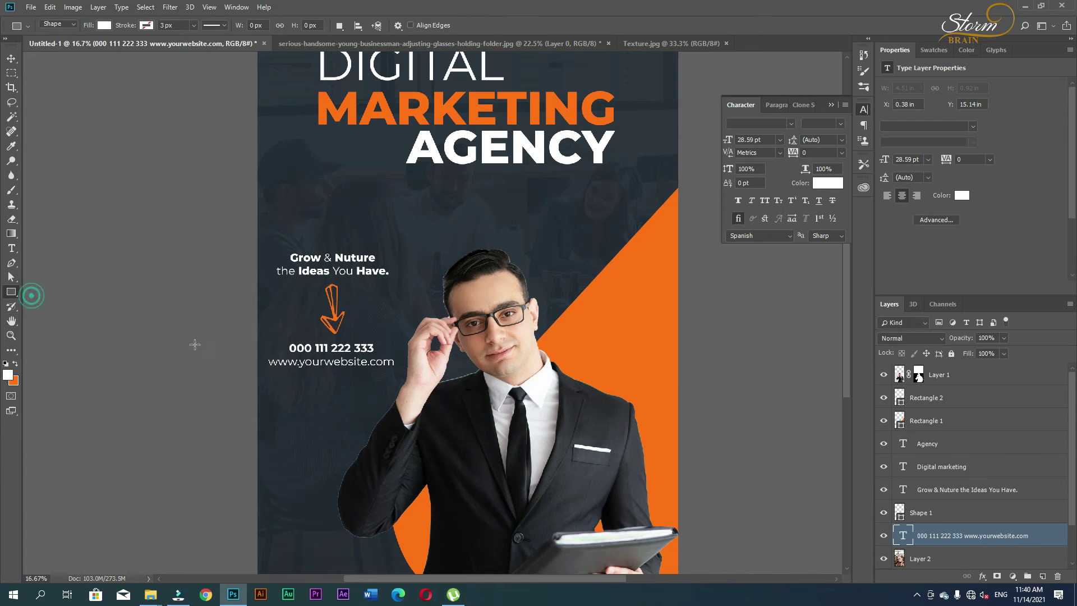
left_click(15, 363)
left_click(856, 143)
Step: Draw the button rectangle under the website address with 38 px rounded corners, then start a text layer on it
left_click_drag(303, 374, 374, 394)
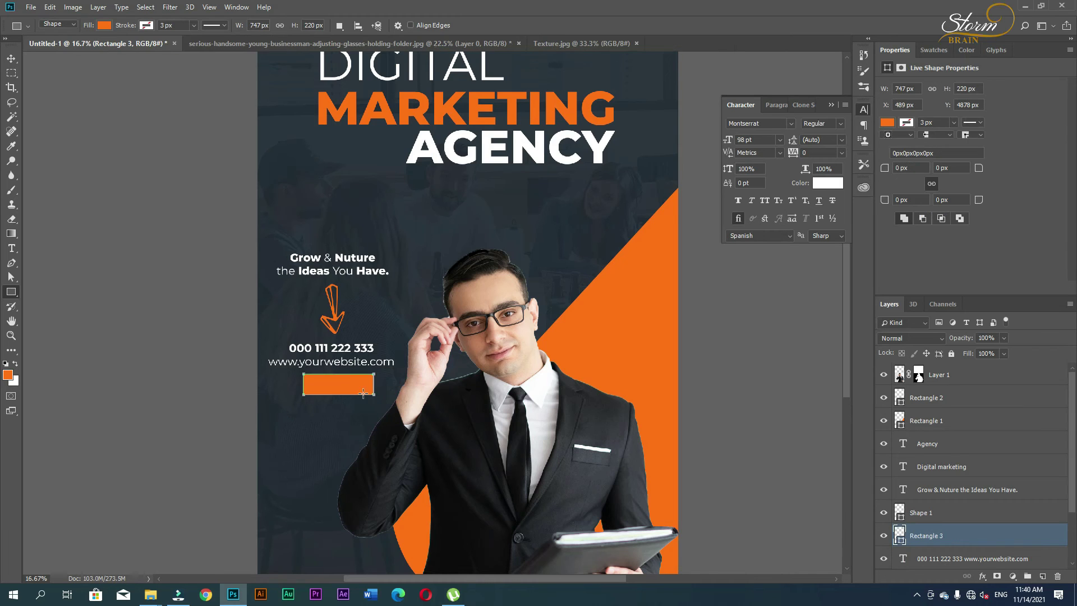
left_click(897, 169)
type("38")
key("Return")
key("v")
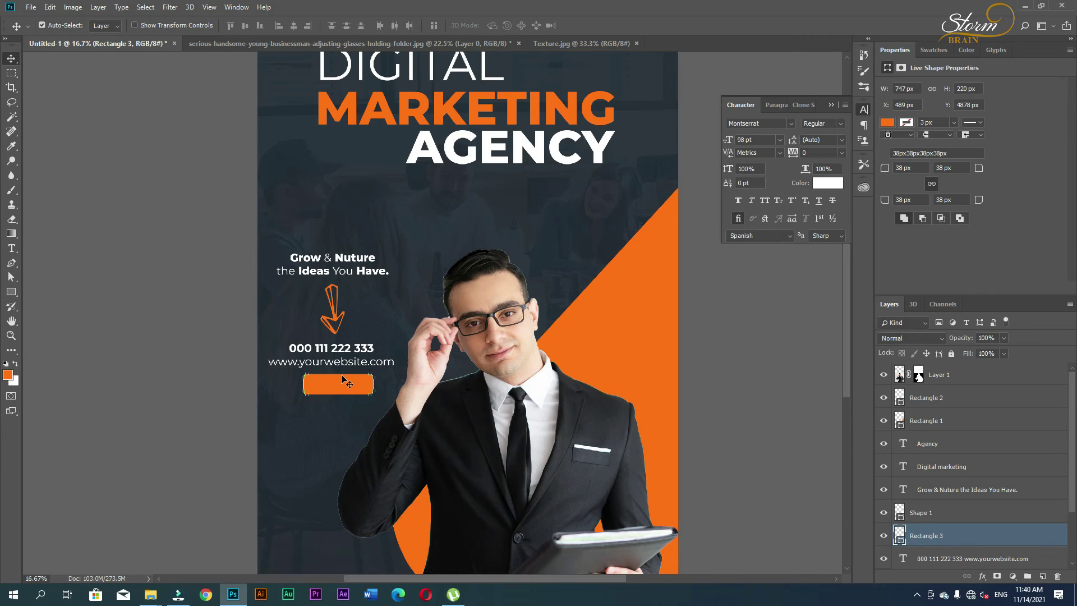
key("t")
left_click(310, 420)
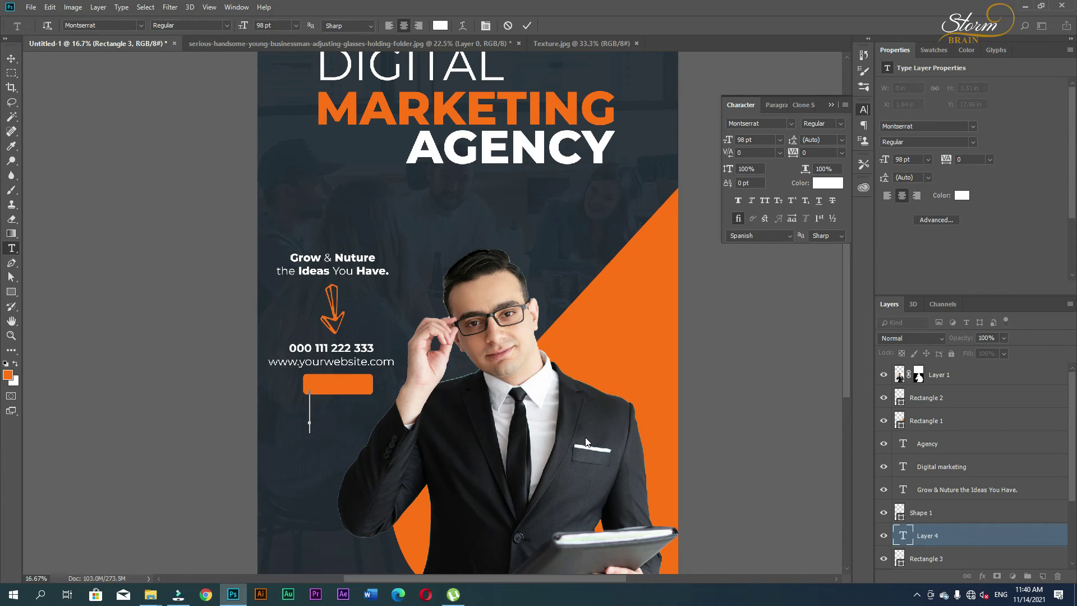
Step: Type 'Contact us' on the button and make it bold all caps
type("C")
type("on")
type("ta")
type("ct u")
key("ctrl+a")
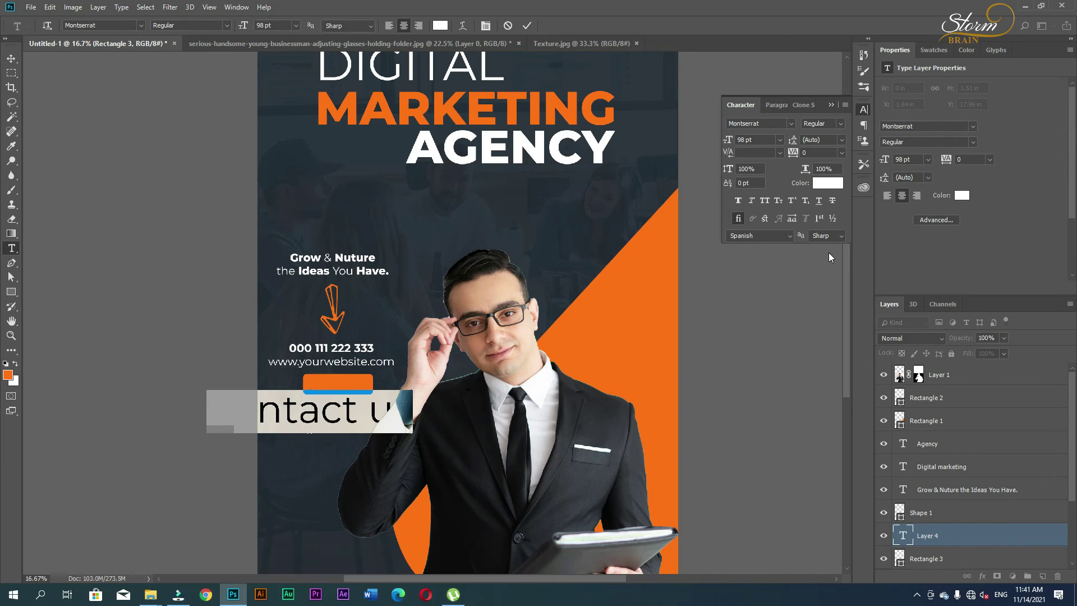
left_click(764, 200)
left_click(838, 124)
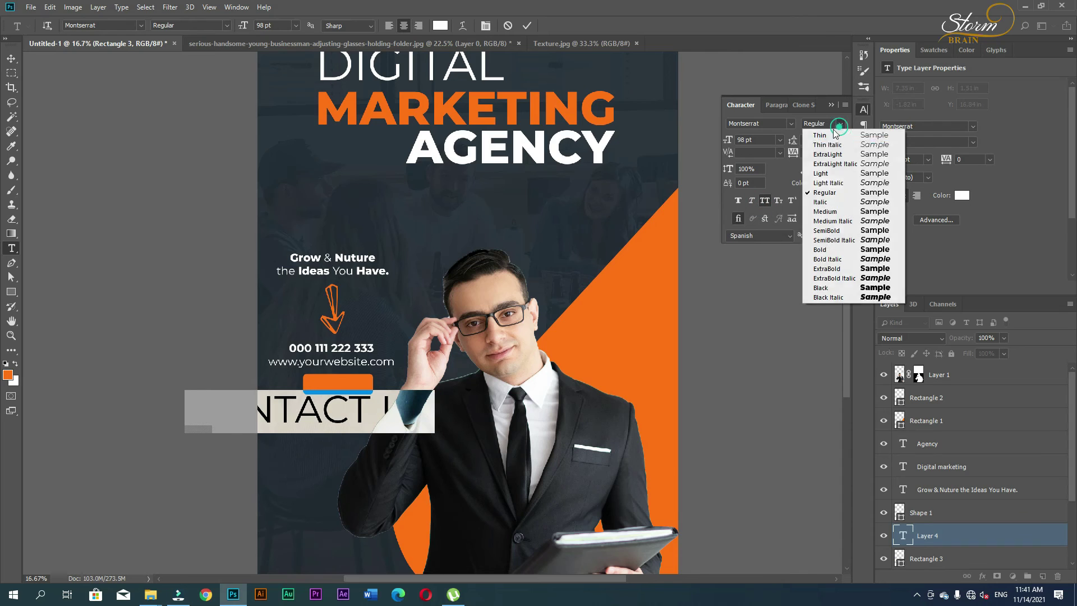
left_click(819, 251)
left_click(11, 58)
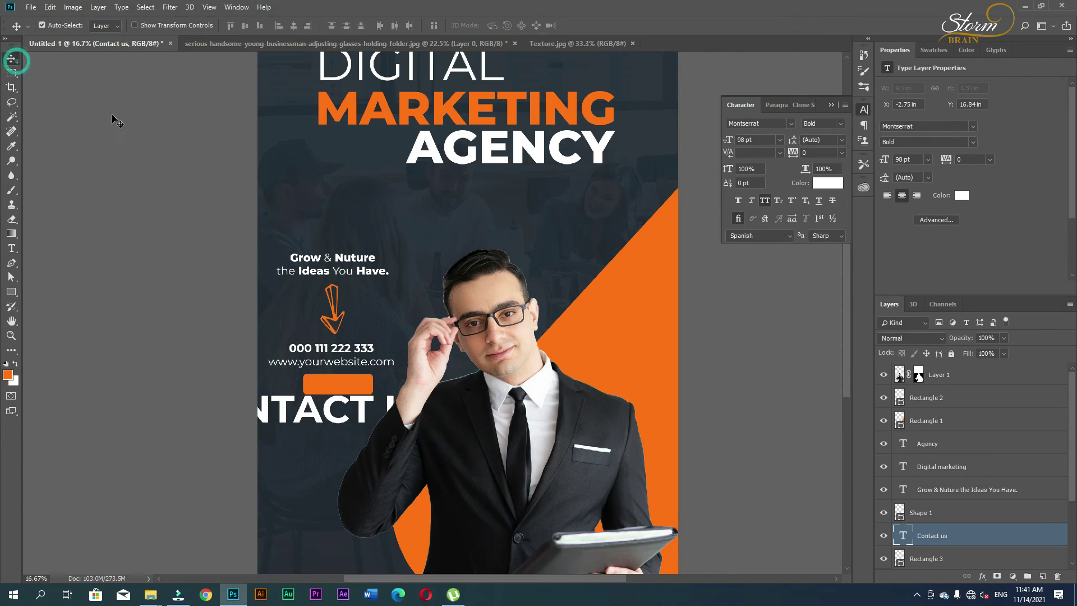
Step: Scale the CONTACT US text down to fit the button
key("ctrl+t")
mouse_move(438, 432)
left_mouse_down()
mouse_move(250, 402)
mouse_move(359, 387)
left_mouse_up()
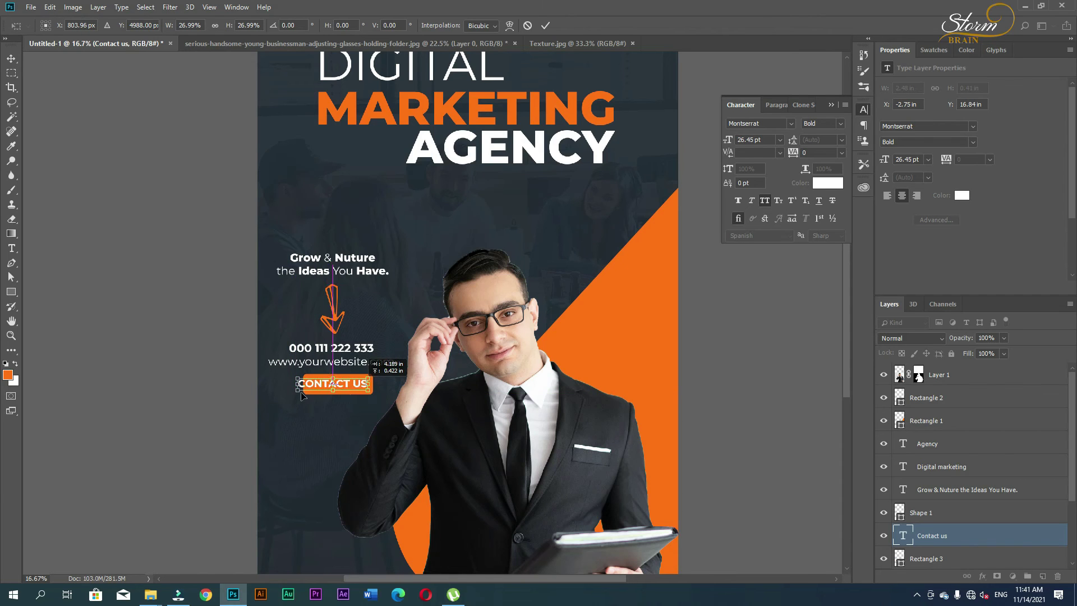
left_click_drag(301, 395, 312, 396)
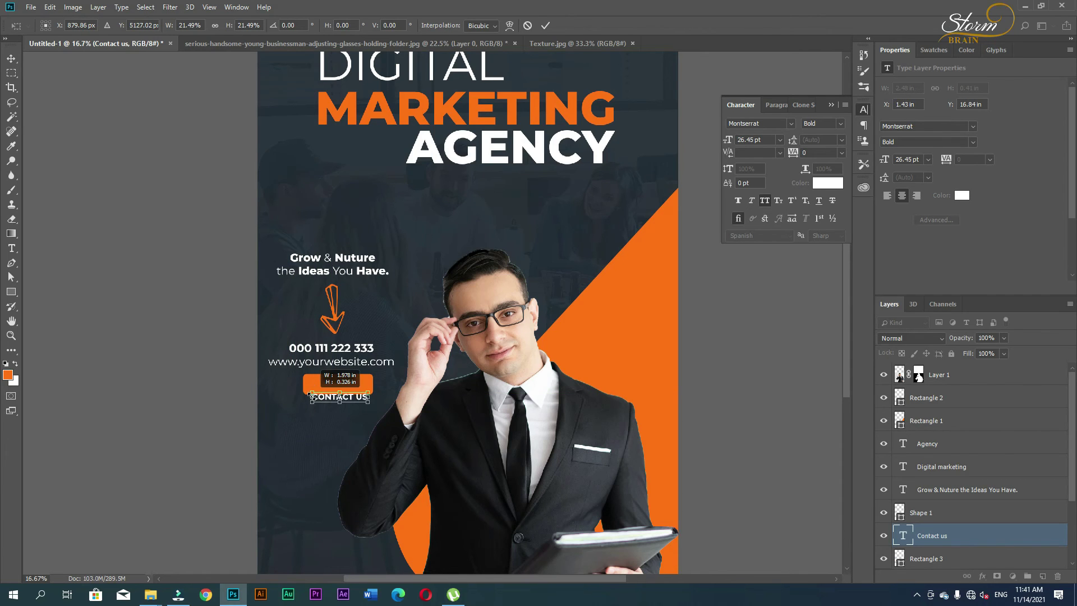
key("Return")
Step: Align the text's vertical centre with the orange button and shift both slightly left and up
left_click(355, 388, "shift")
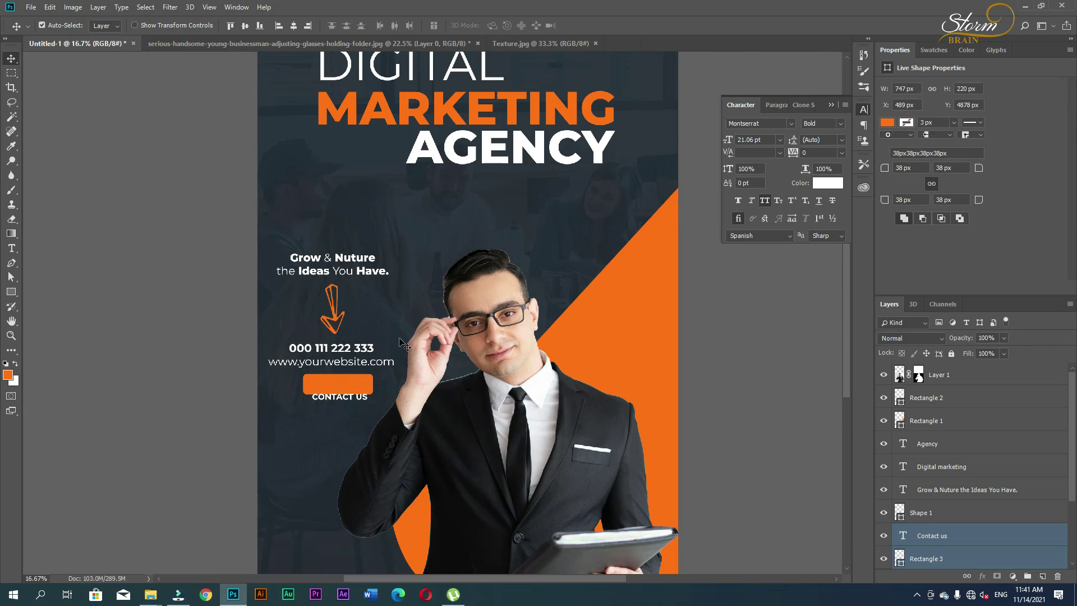
left_click(293, 25)
left_click(245, 26)
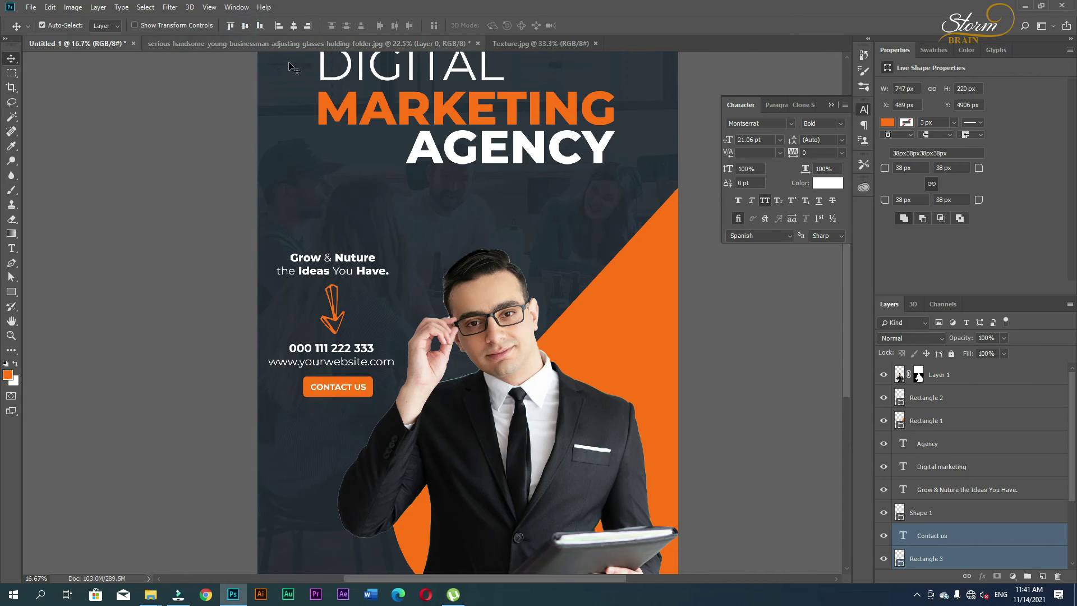
left_click_drag(344, 392, 338, 390)
Step: Nudge the button group upward and fit the whole poster on screen
key("shift+Up")
key("Up")
key("Up")
left_click(370, 415)
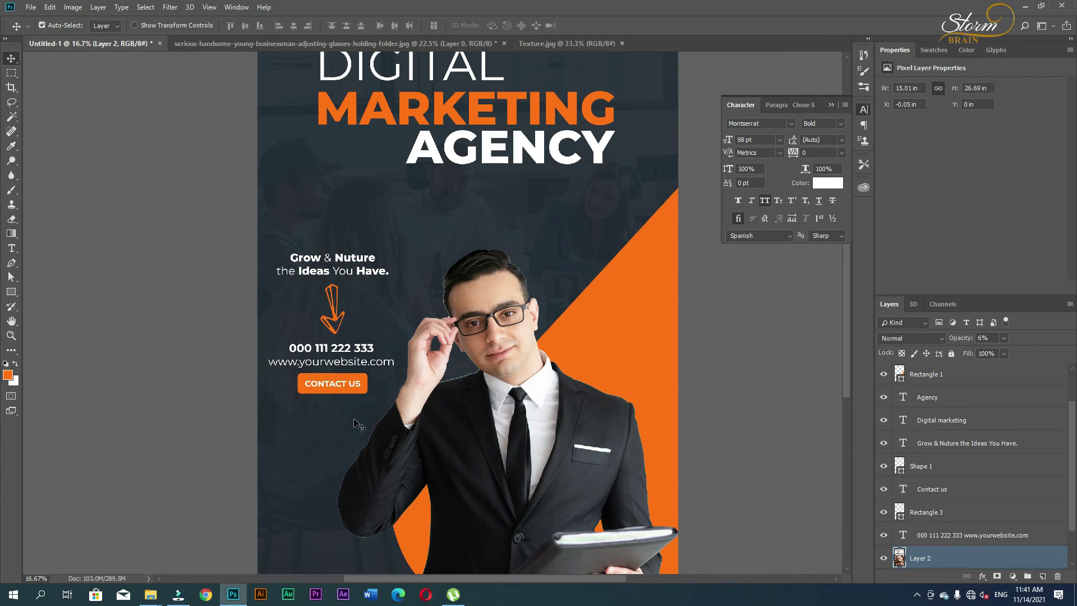
key("z")
right_click(427, 349)
left_click(443, 354)
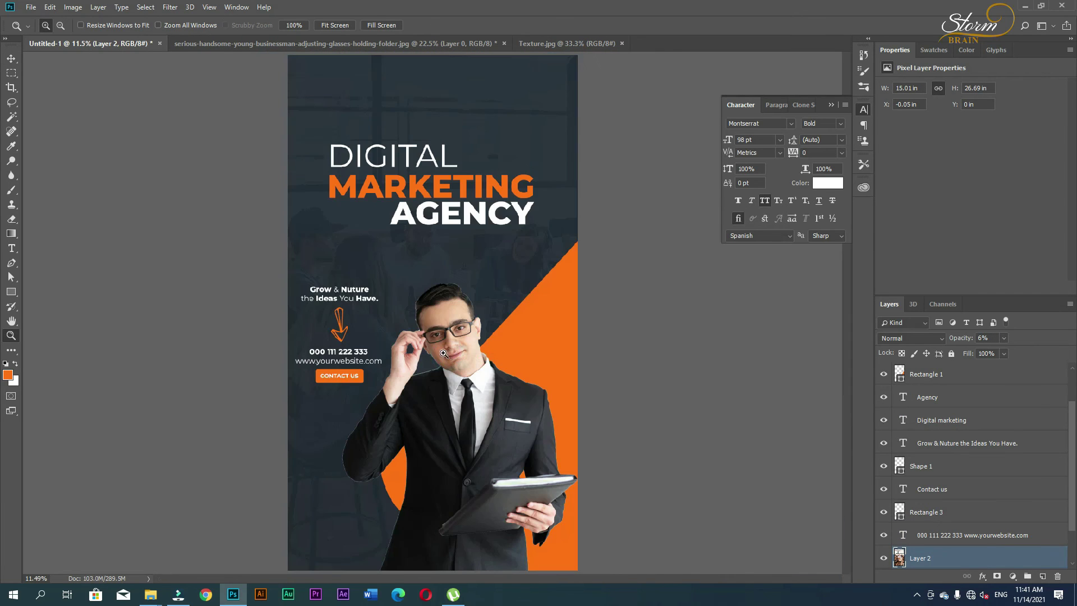
key("t")
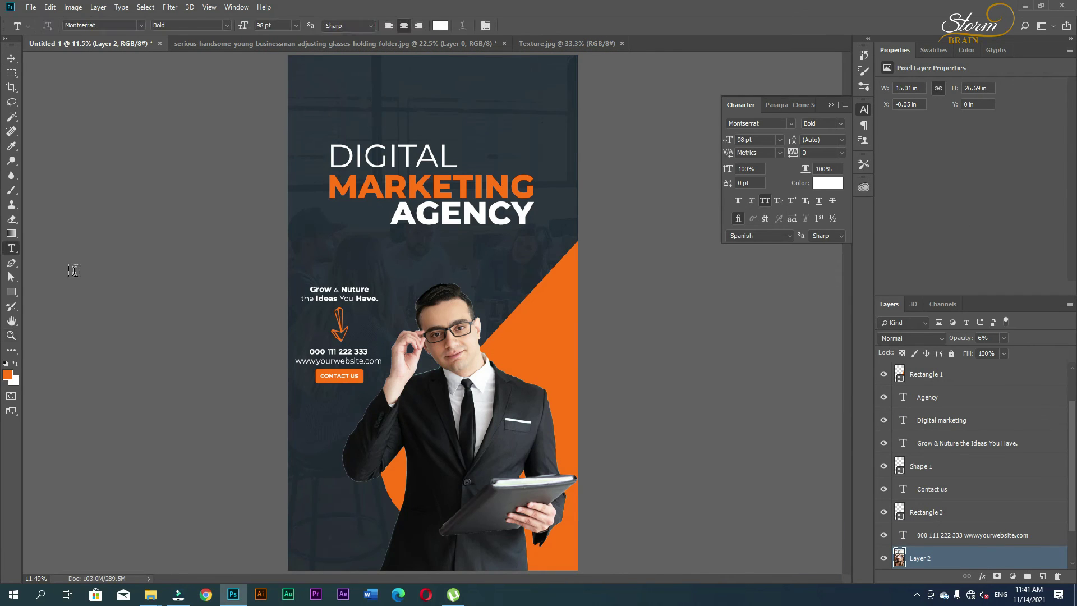
right_click(14, 297)
Step: Draw the atom custom shape near the poster's top-left corner
left_click(48, 345)
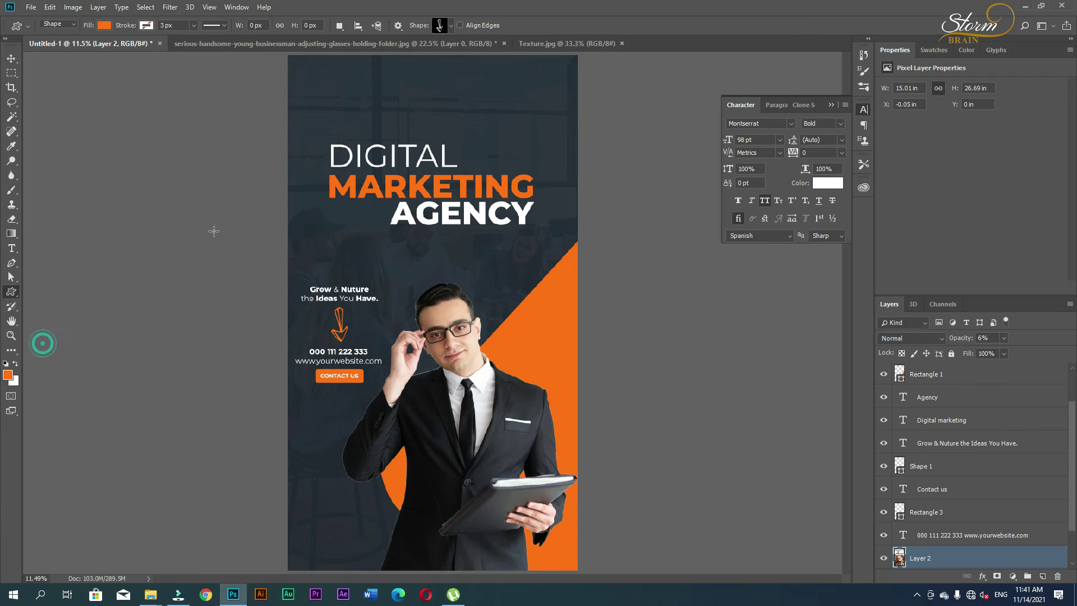
left_click(447, 25)
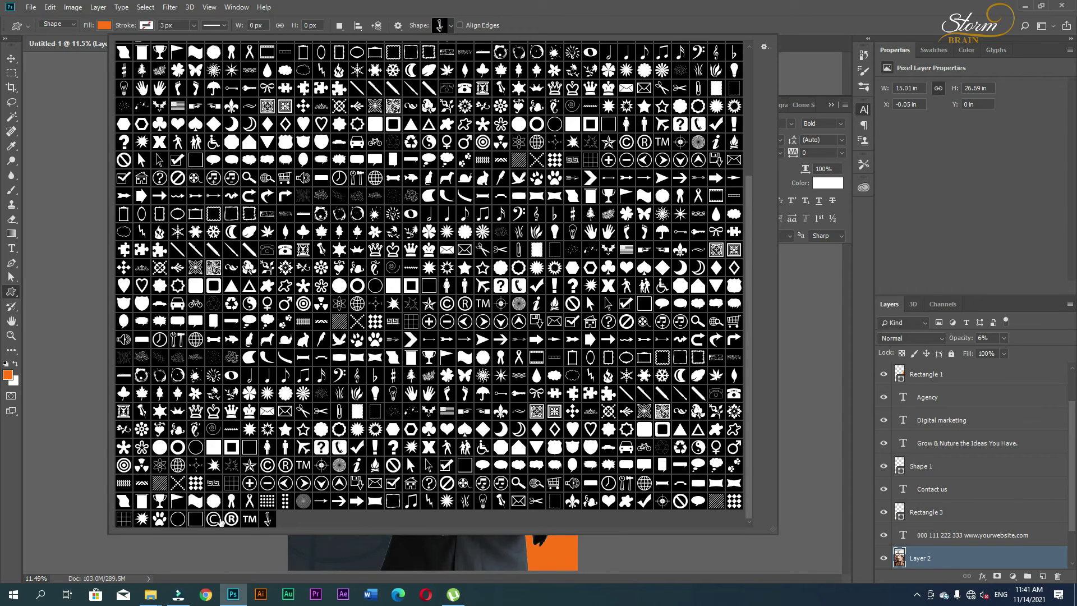
left_click(160, 467)
left_click(435, 32)
mouse_move(312, 74)
left_mouse_down()
mouse_move(340, 111)
mouse_move(332, 99)
left_mouse_up()
left_click(11, 58)
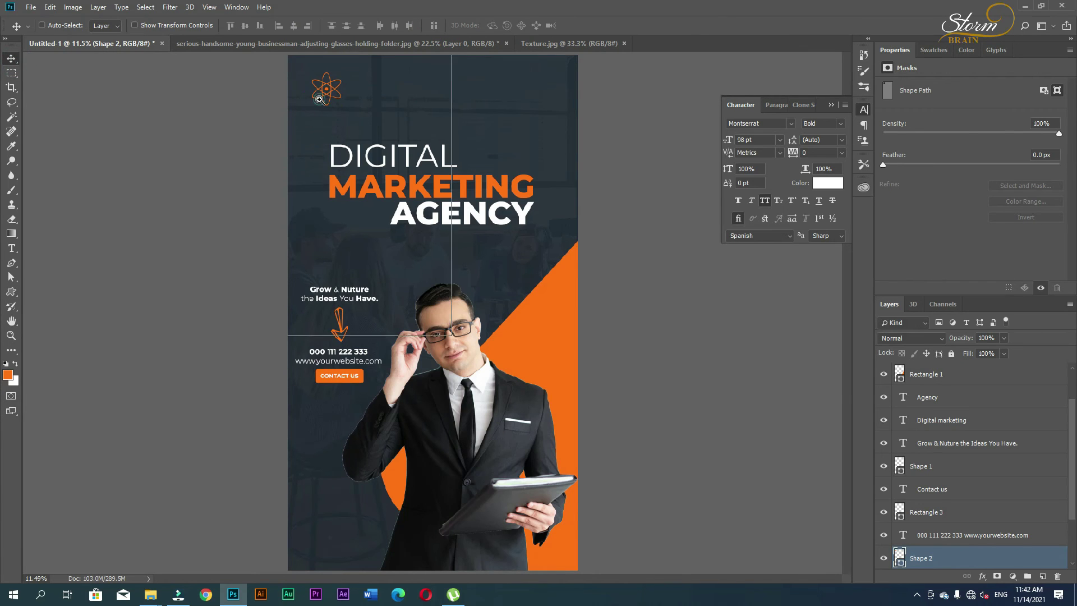
Step: Scale the atom shape down to a smaller size
scroll(333, 98, "up", 2)
scroll(314, 144, "up", 1)
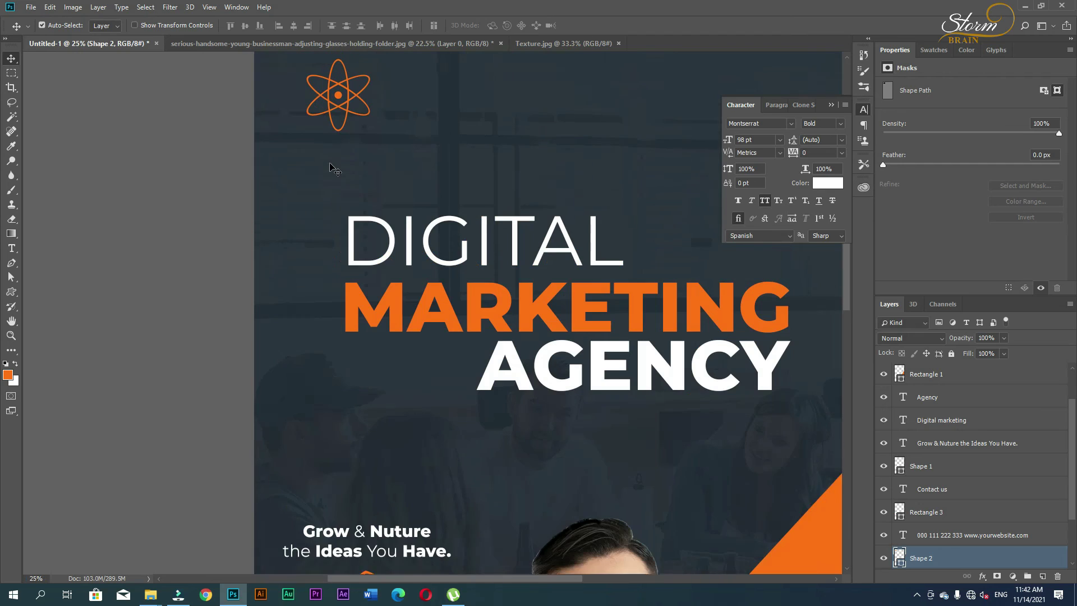
key("ctrl+t")
key("Return")
left_click_drag(370, 202, 309, 158)
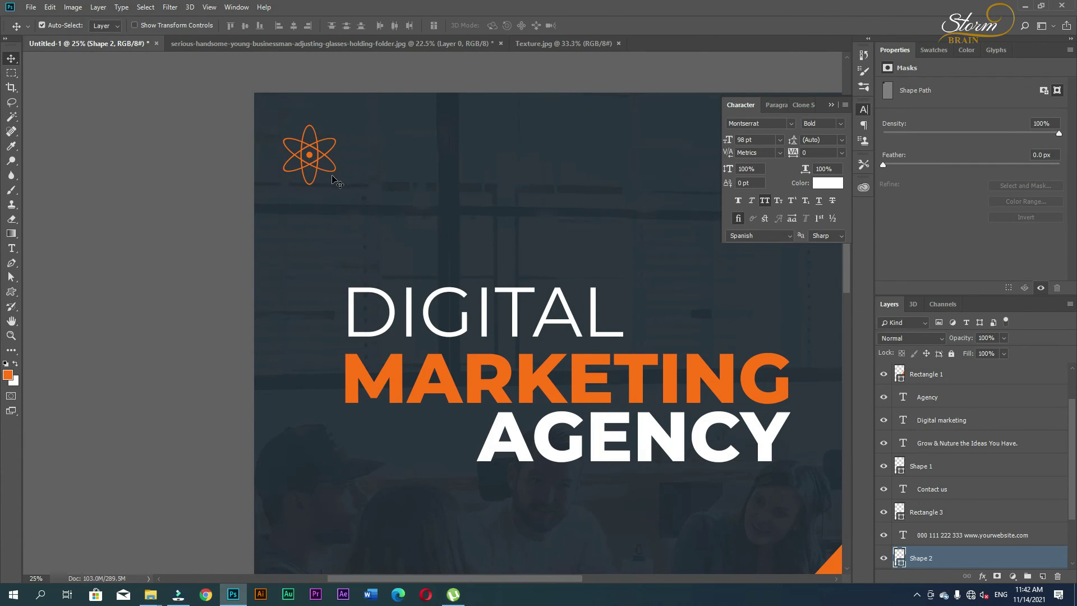
Step: Type the text 'LOGO' and move it beside the atom
key("t")
left_click(352, 162)
type("LOFO")
key("BackSpace")
key("BackSpace")
type("GO")
key("ctrl+a")
left_click(11, 59)
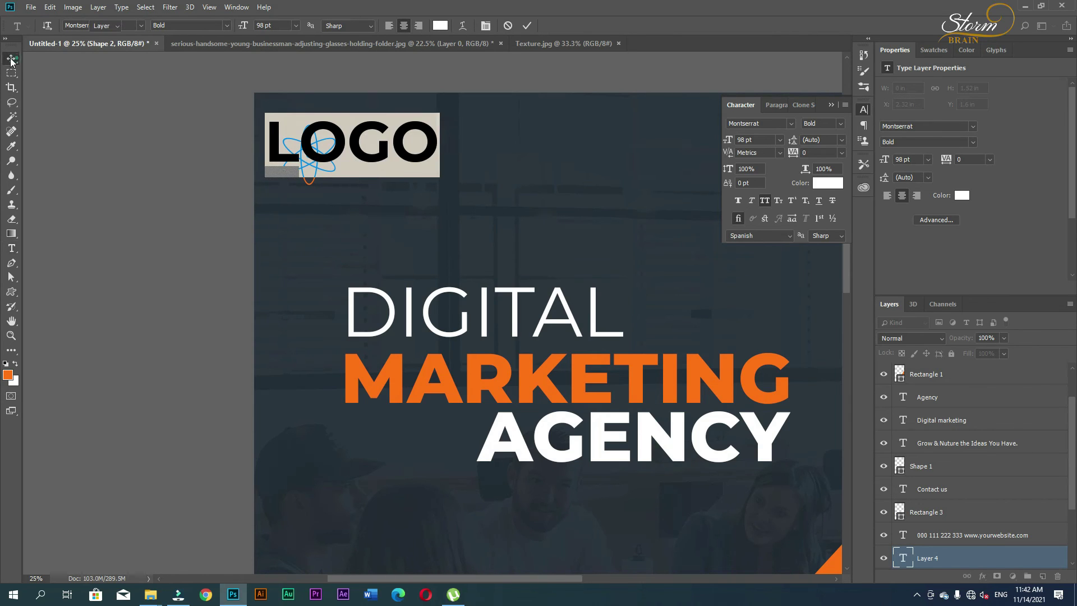
left_click_drag(342, 149, 416, 159)
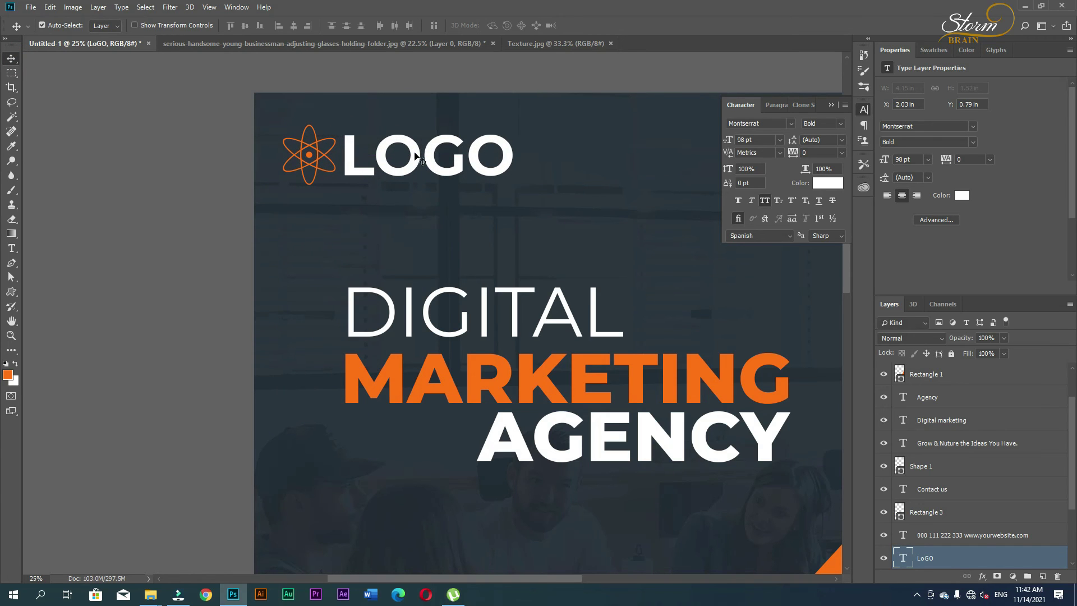
Step: Fit the poster on screen and scale the LOGO text to about 49%
right_click(438, 150)
left_click(448, 150)
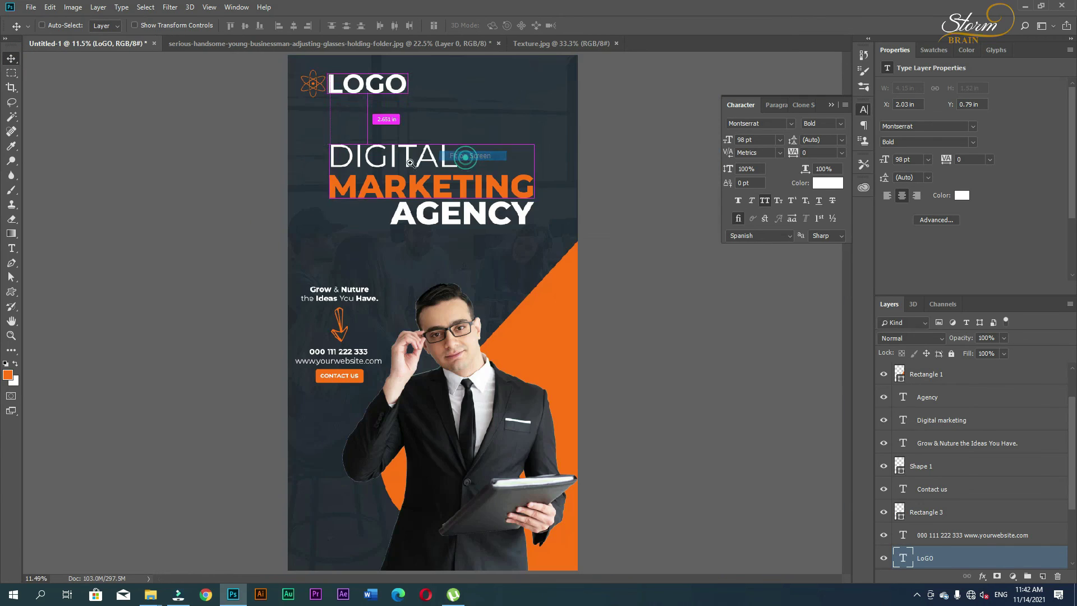
key("ctrl+t")
mouse_move(399, 100)
left_mouse_down()
mouse_move(350, 83)
mouse_move(335, 163)
mouse_move(317, 105)
mouse_move(327, 82)
left_mouse_up()
key("Return")
left_click(314, 86, "shift")
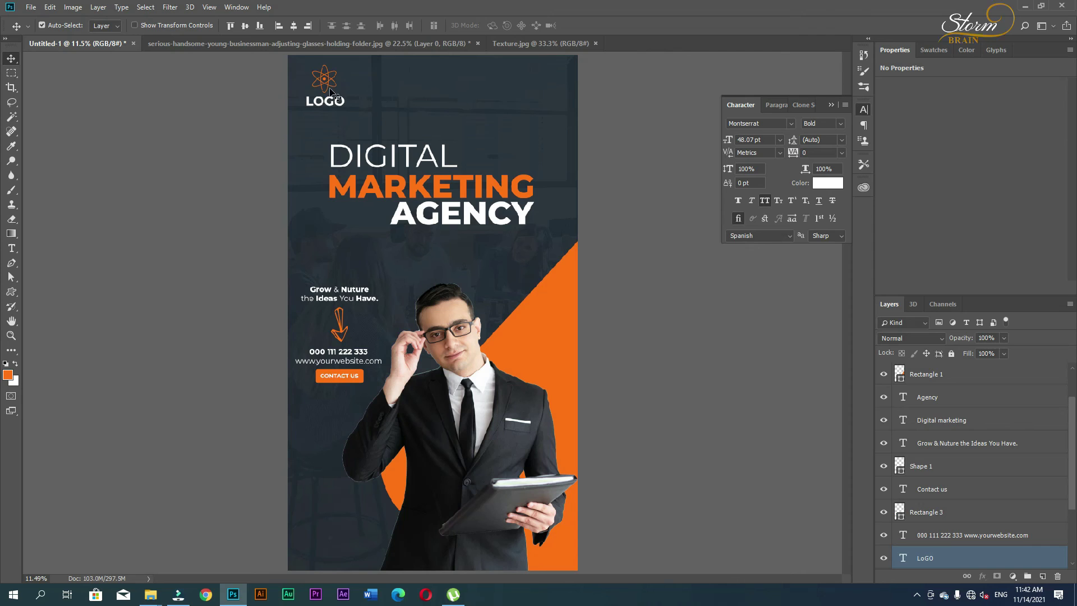
left_click(331, 102)
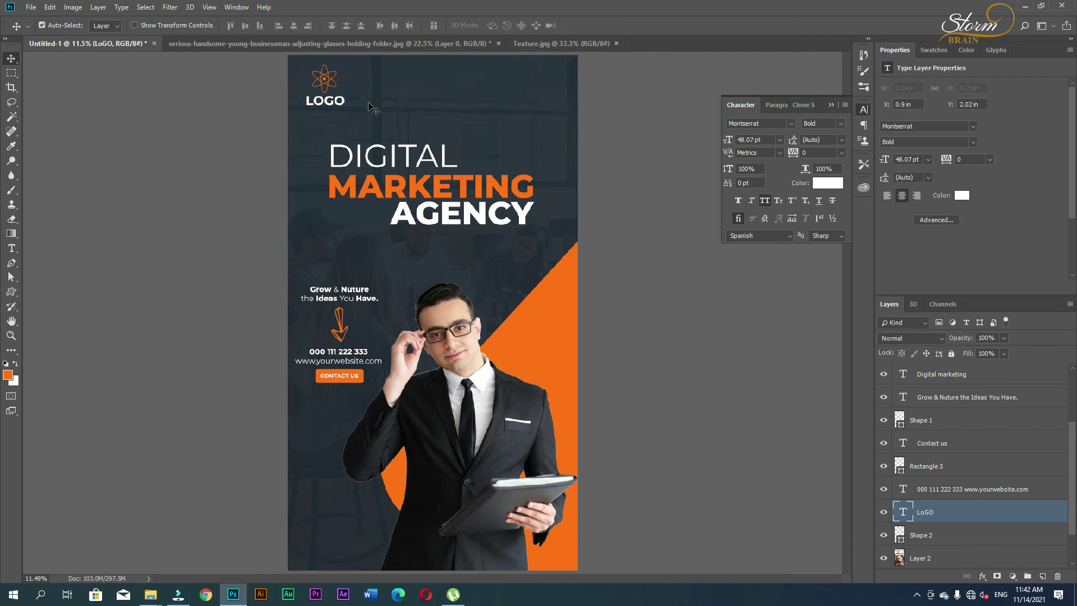
Step: Align the atom's horizontal centre with the LOGO text, nudge the pair left, then zoom in
left_click(325, 82, "shift")
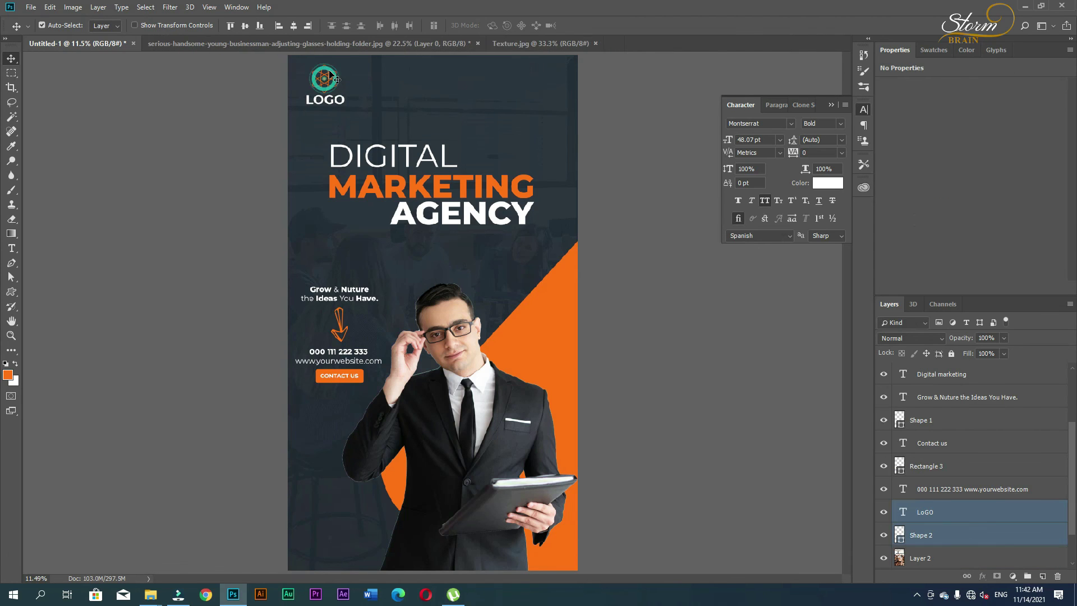
left_click(294, 25)
key("shift+Left")
key("shift+Left")
key("shift+Left")
left_click(357, 86)
left_click(644, 186)
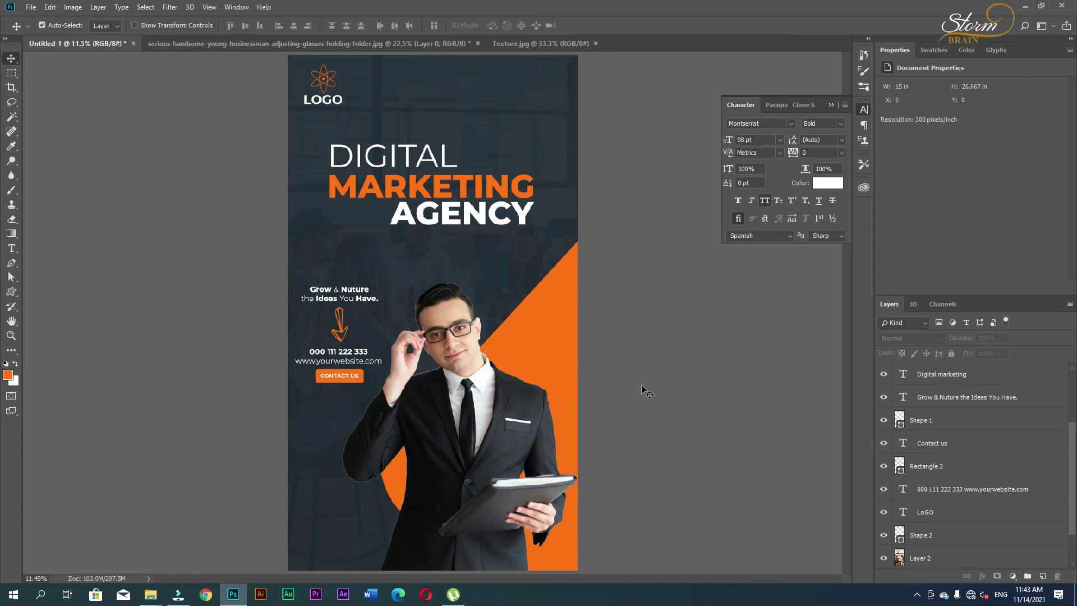
key("z")
left_click(485, 394)
scroll(551, 371, "down", 2)
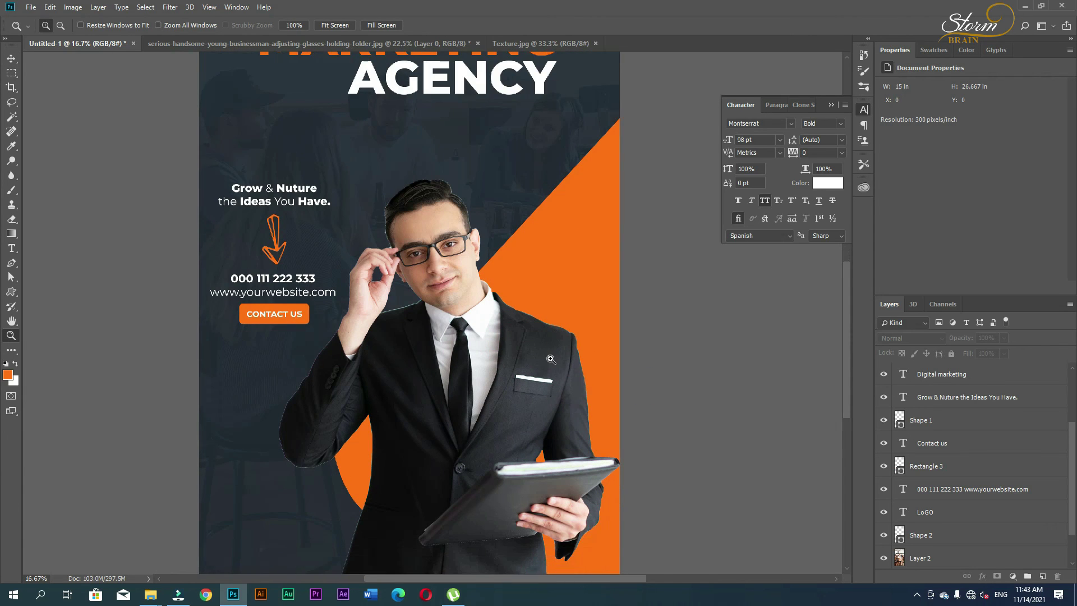
scroll(548, 358, "down", 1)
Step: Try a drop shadow on the businessman's Layer 1, then cancel it
key("v")
left_click(549, 357)
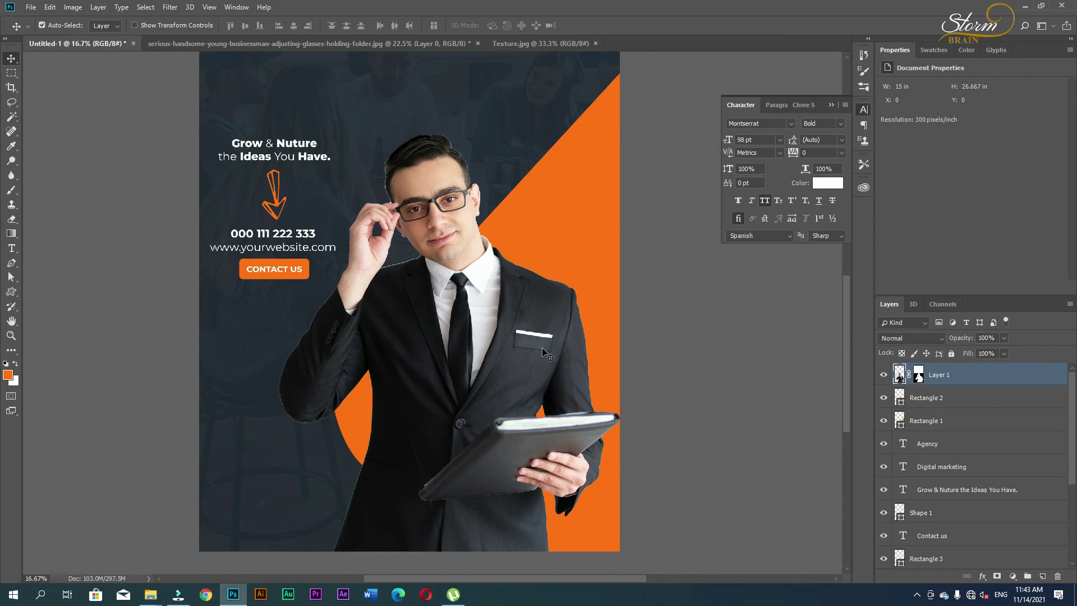
left_click(983, 576)
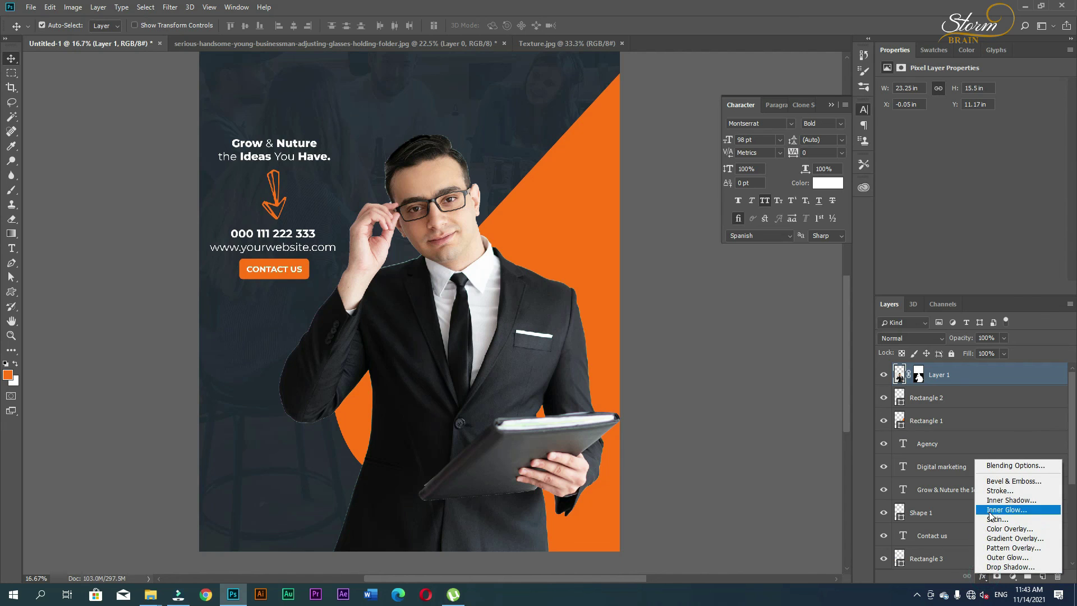
left_click(1009, 567)
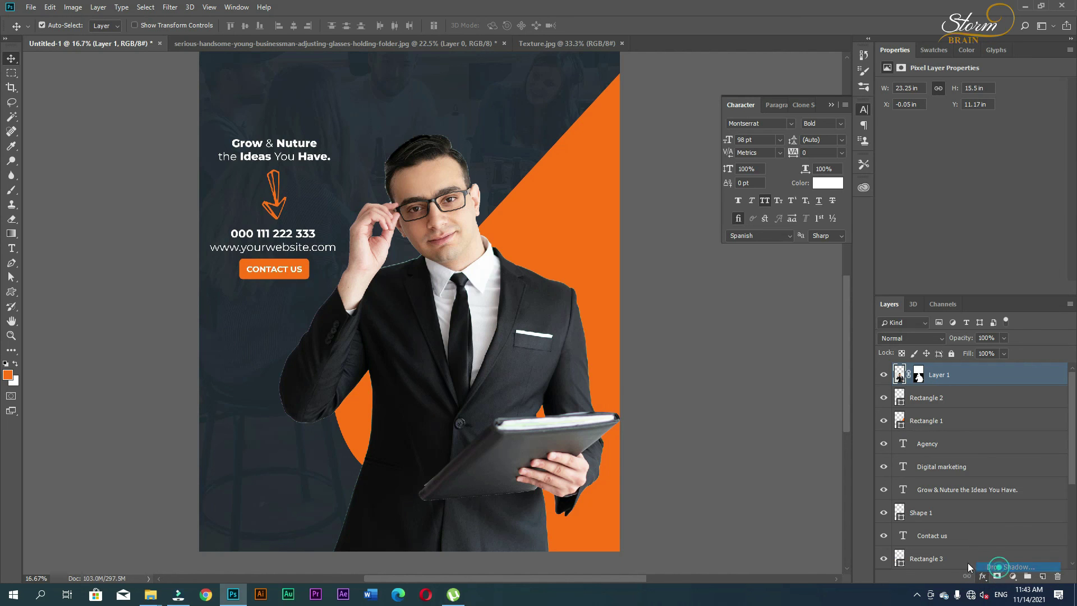
left_click_drag(568, 97, 737, 92)
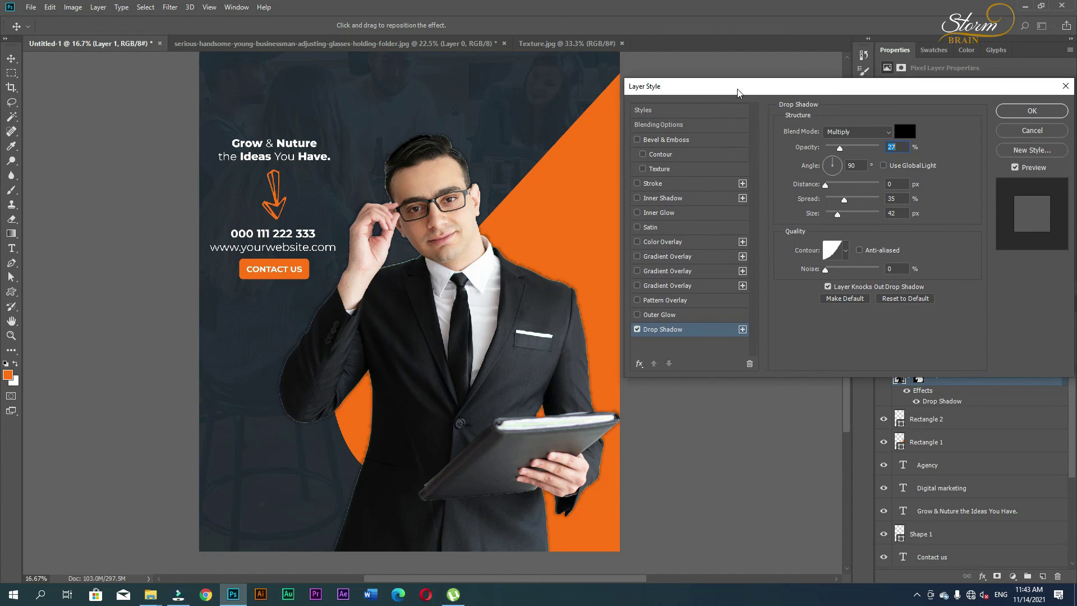
left_click(826, 186)
left_click(1016, 131)
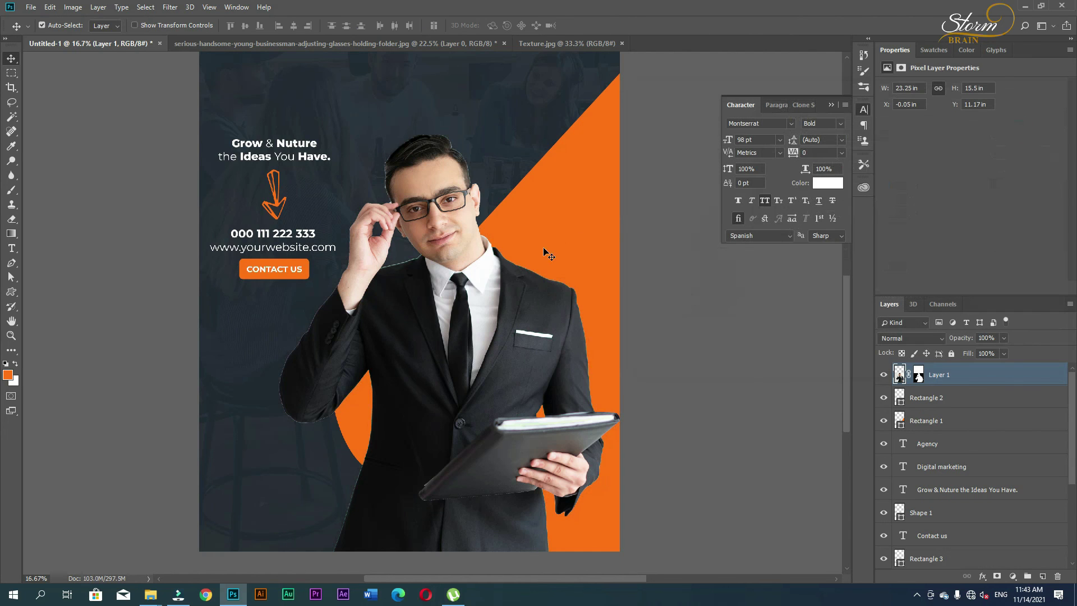
Step: Zoom in on the businessman and add new empty Layer 4 above him
left_click_drag(506, 242, 530, 232)
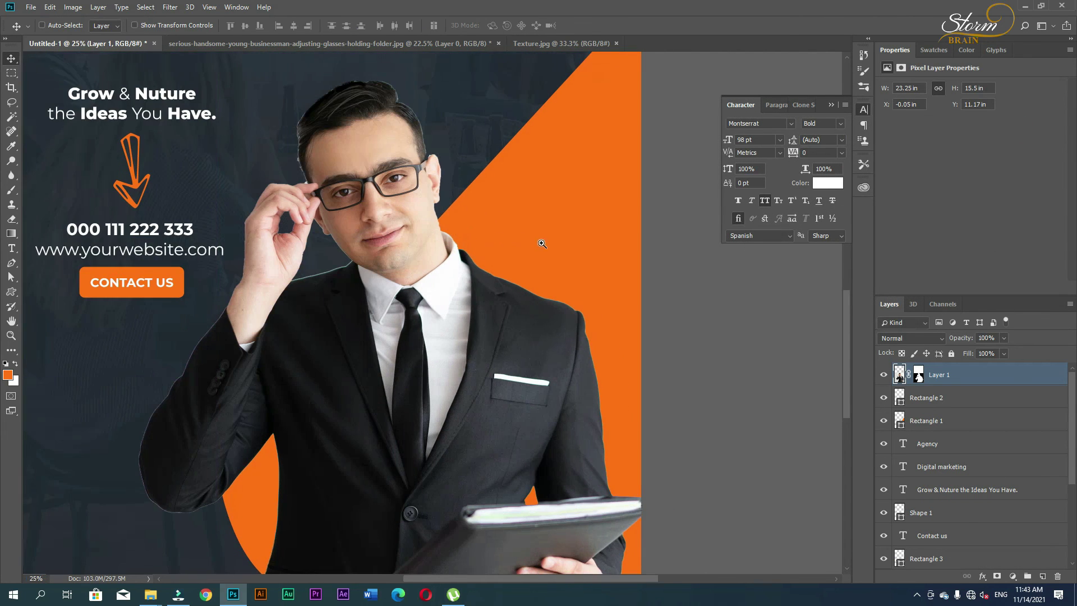
scroll(527, 230, "right", 2)
scroll(524, 231, "down", 2)
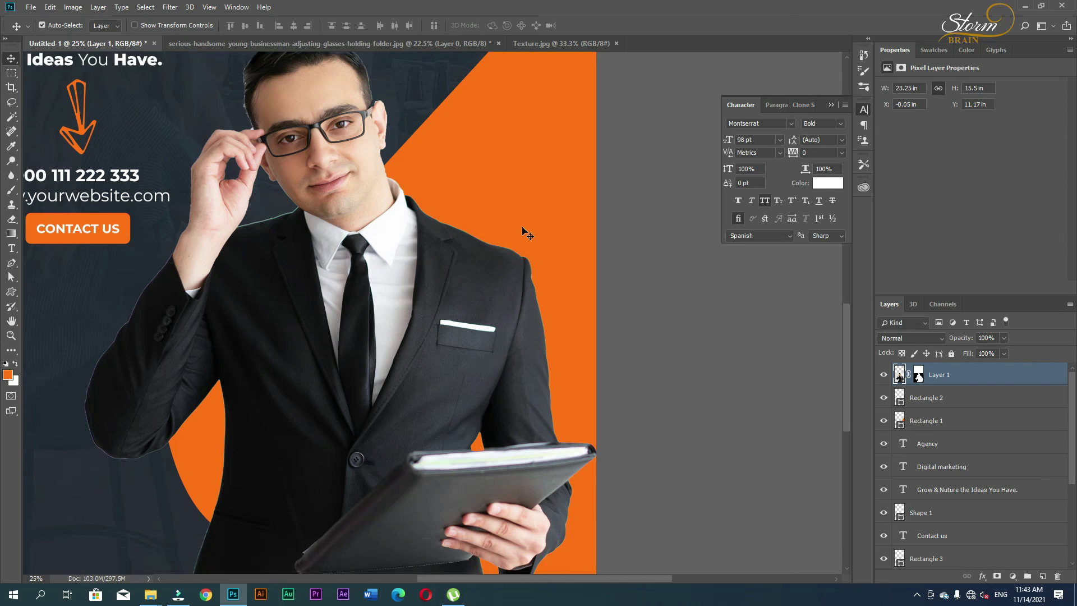
scroll(525, 233, "down", 1)
left_click(1042, 576)
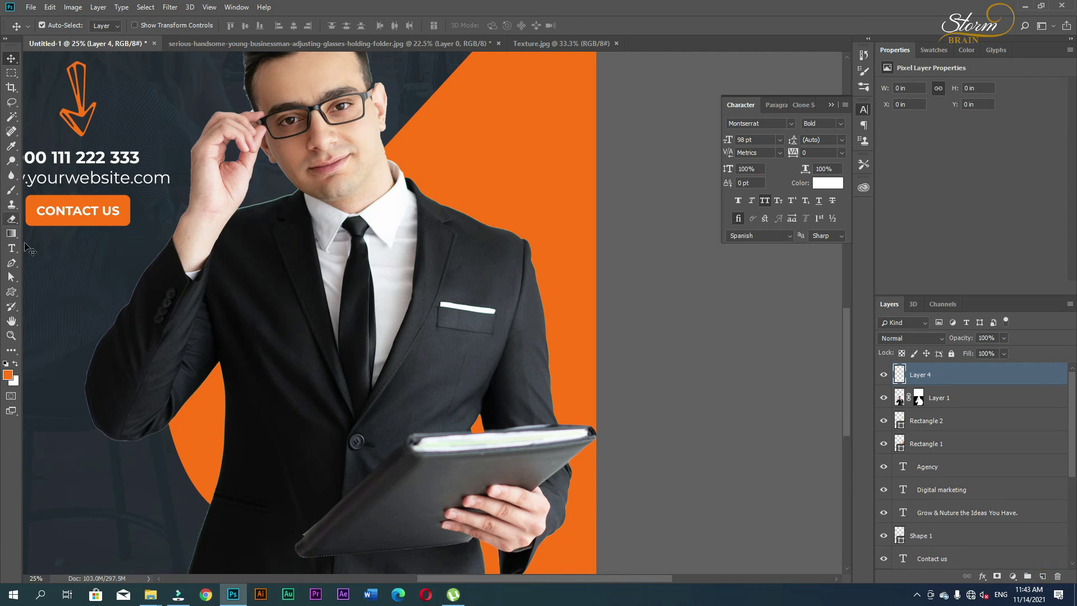
Step: Set up a black soft round 200 px brush at 28% opacity and 13% flow
key("b")
left_click(15, 364)
left_click(607, 279)
left_click(846, 139)
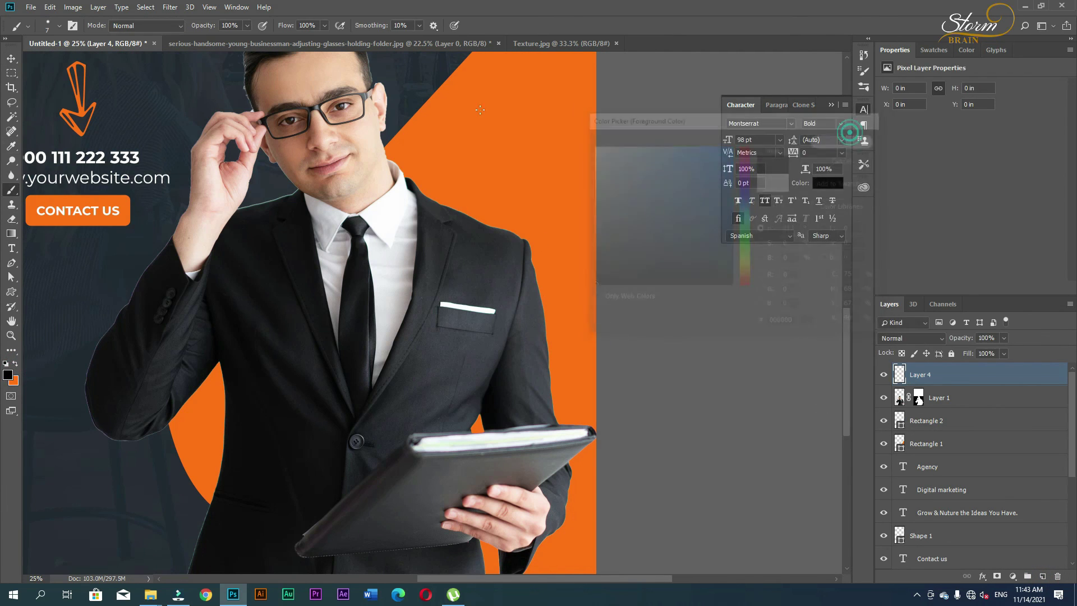
left_click(247, 26)
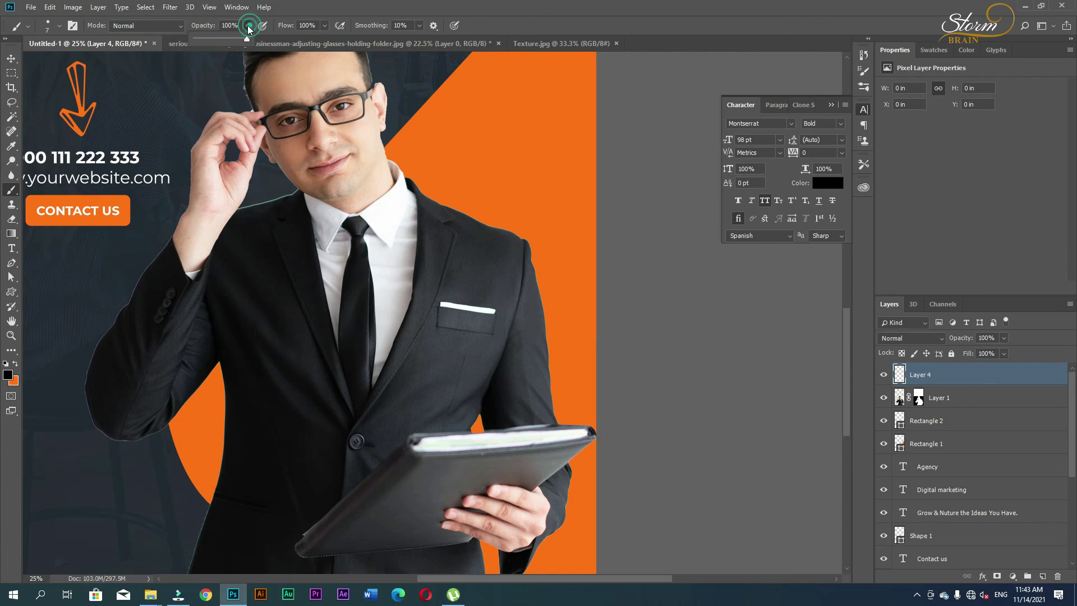
left_click_drag(213, 40, 210, 41)
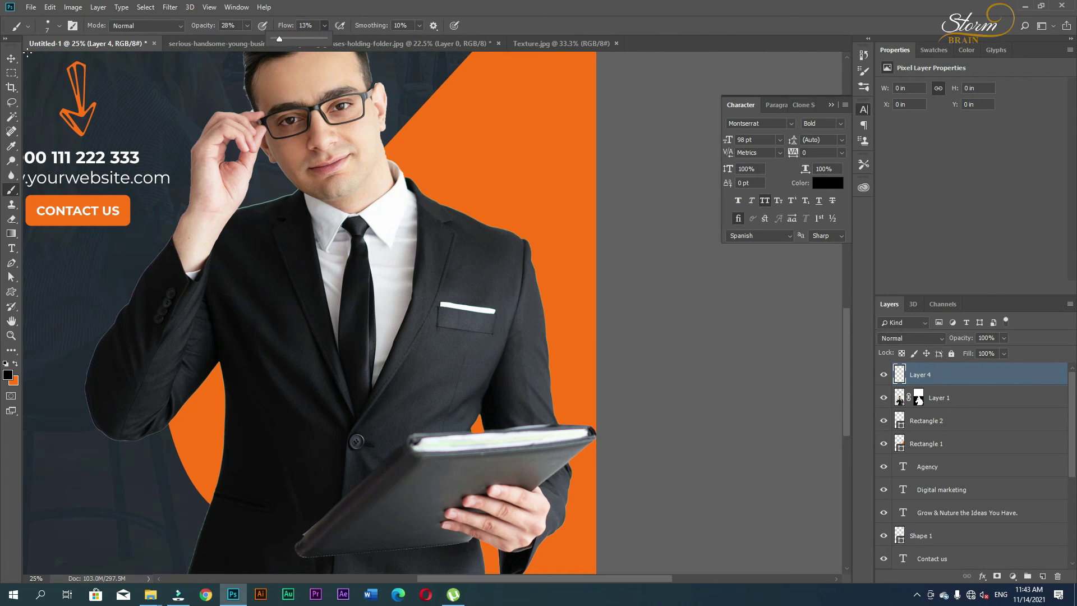
left_click(12, 58)
key("b")
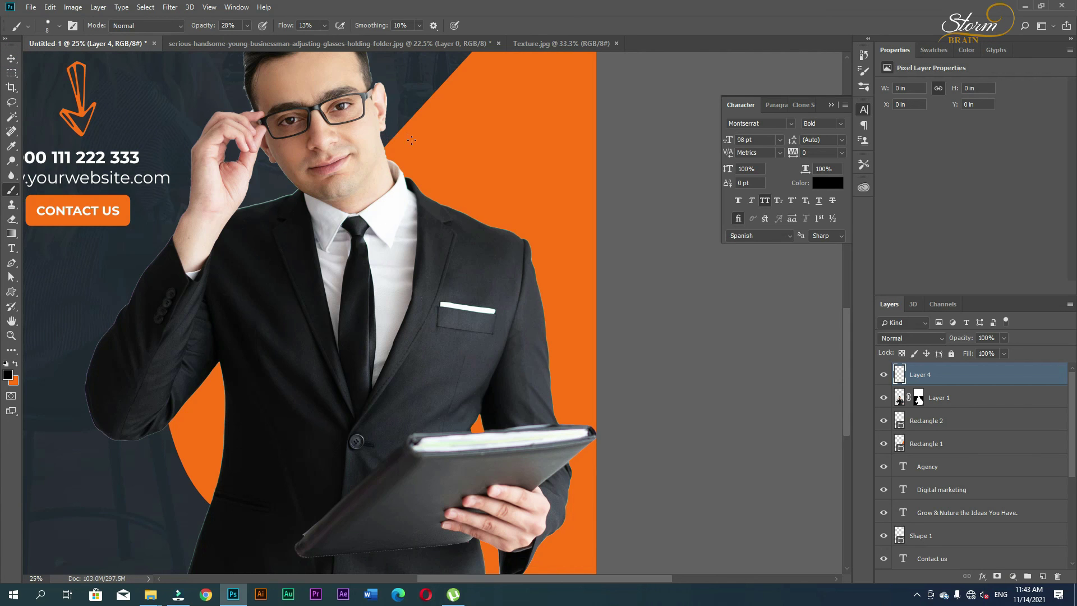
key("bracketright")
key("bracketright")
key("bracketright")
right_click(400, 158)
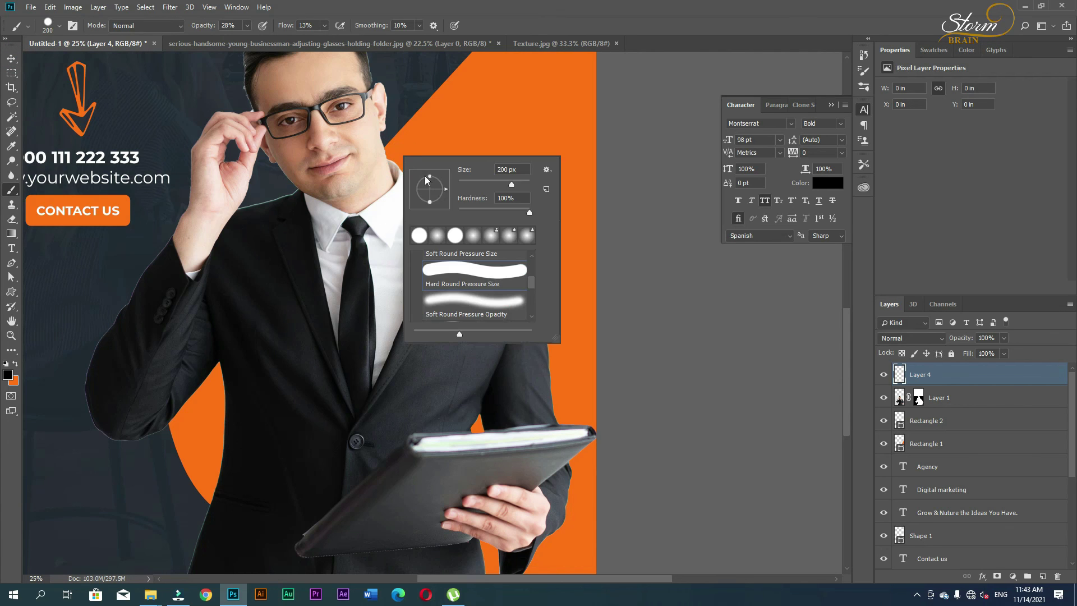
left_click(446, 302)
left_click(440, 147)
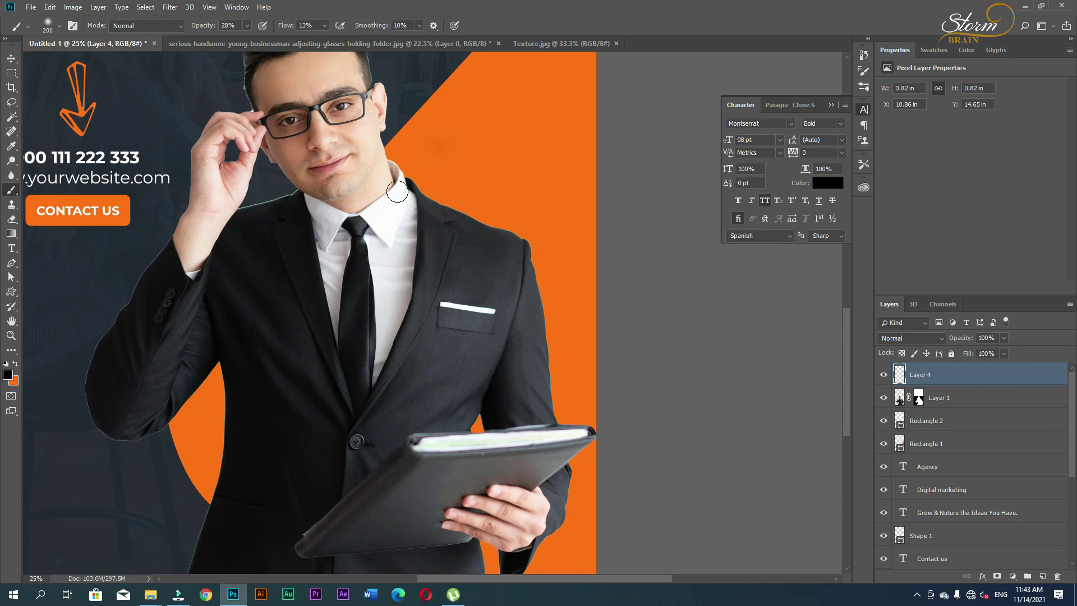
Step: Paint soft shadow around the businessman's shoulders, arm and jacket, then move Layer 4 below Layer 1
mouse_move(386, 158)
left_mouse_down()
mouse_move(513, 249)
mouse_move(402, 187)
left_mouse_up()
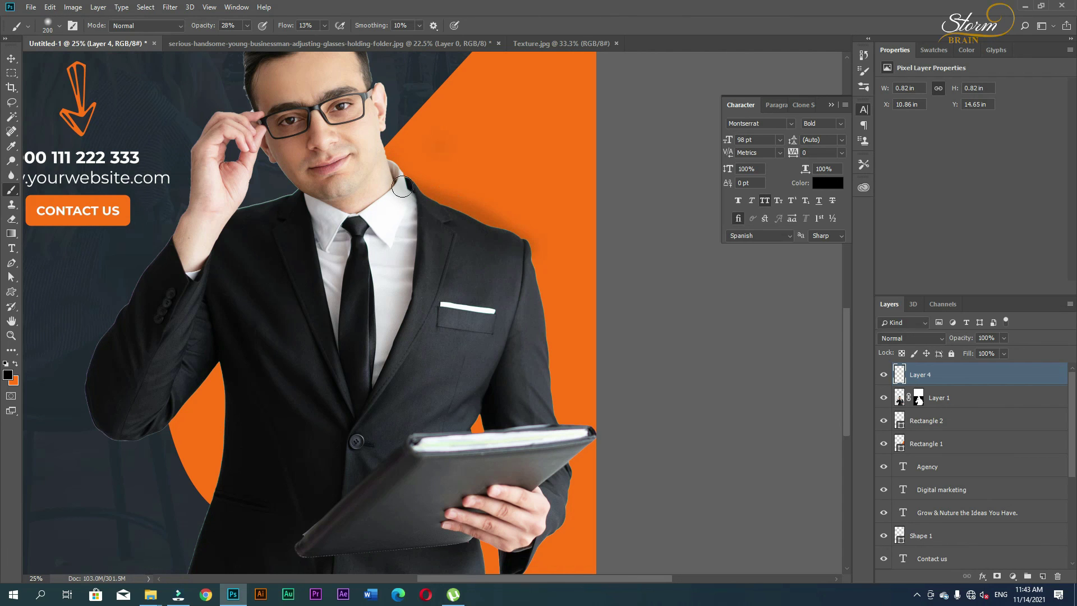
mouse_move(548, 321)
left_mouse_down()
mouse_move(563, 464)
mouse_move(536, 538)
mouse_move(590, 472)
mouse_move(579, 399)
left_mouse_up()
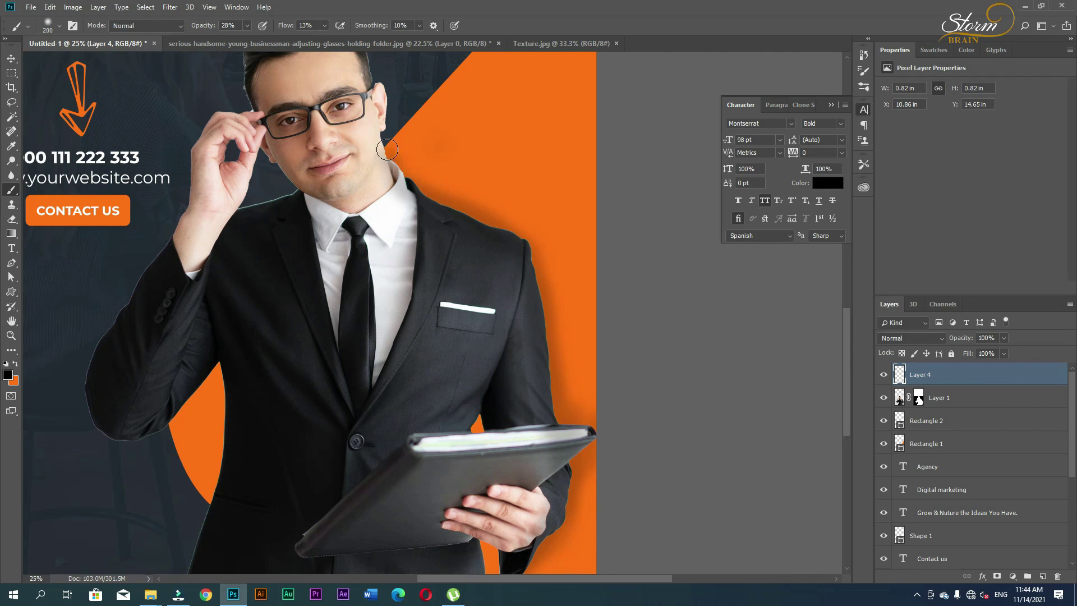
left_click_drag(529, 277, 559, 386)
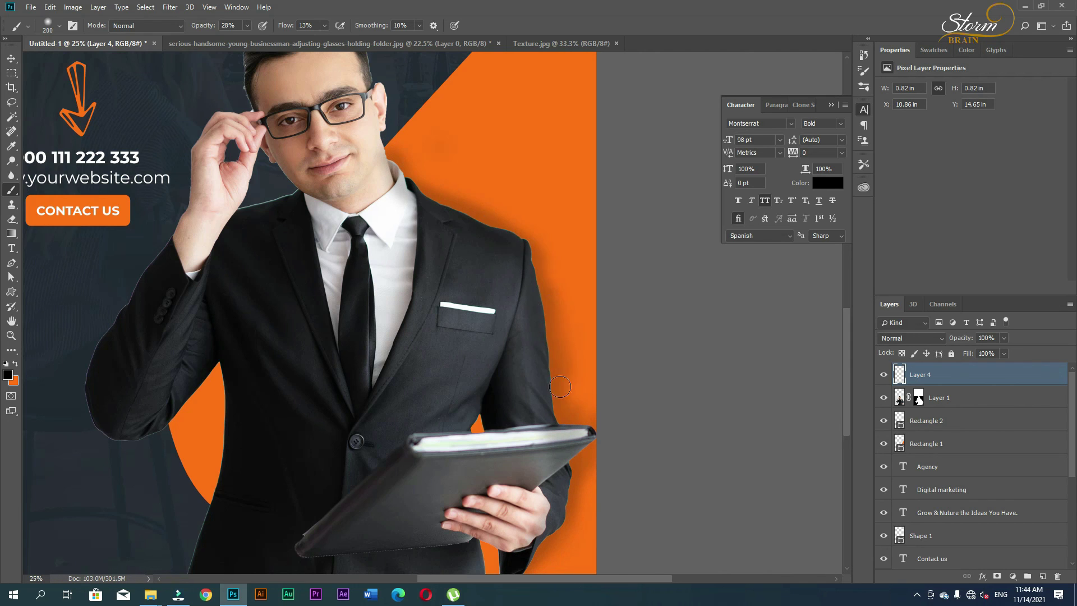
left_click_drag(496, 564, 493, 555)
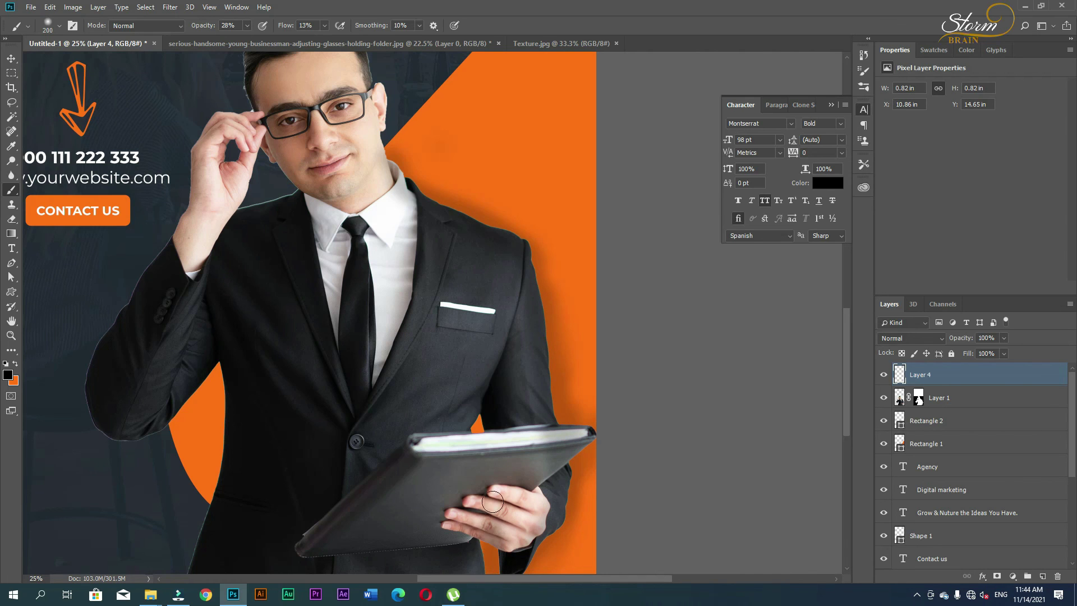
mouse_move(207, 455)
left_mouse_down()
mouse_move(221, 428)
mouse_move(222, 365)
left_mouse_up()
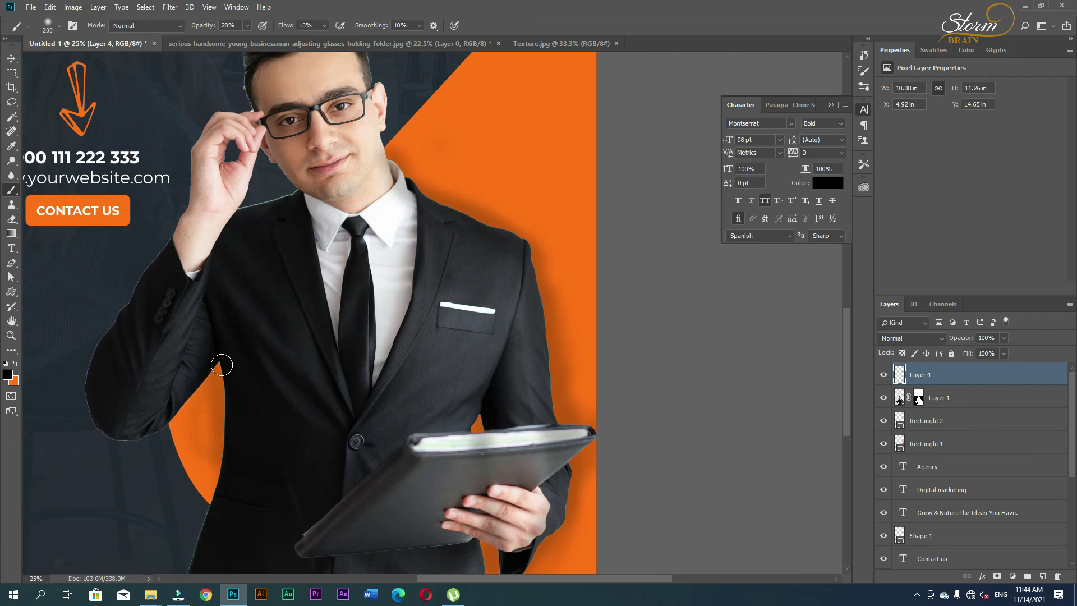
mouse_move(228, 377)
left_mouse_down()
mouse_move(203, 489)
mouse_move(215, 367)
mouse_move(198, 498)
left_mouse_up()
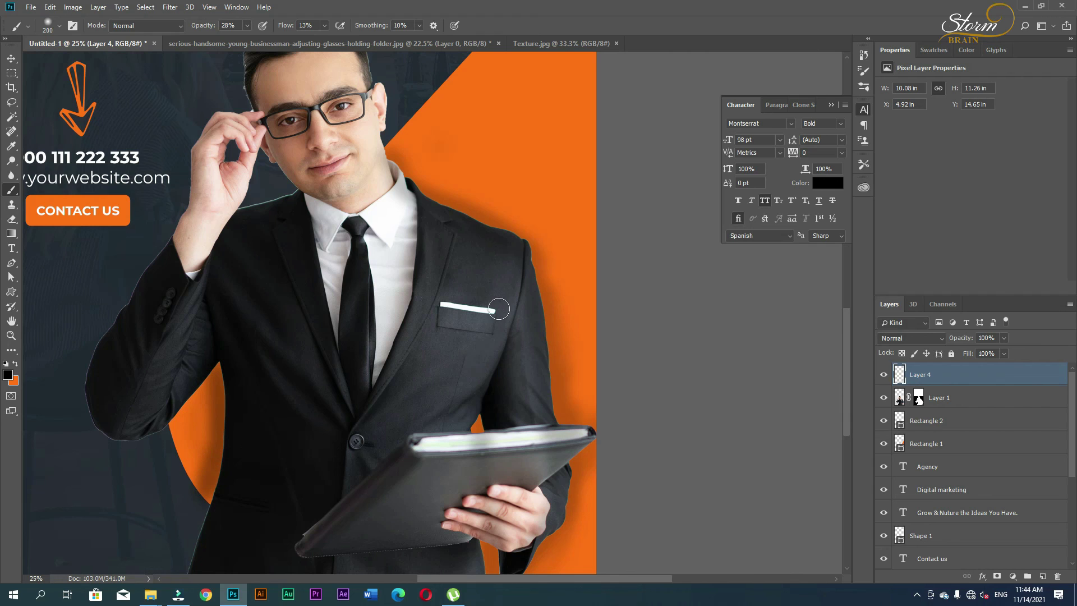
key("ctrl+z")
left_click_drag(218, 382, 218, 476)
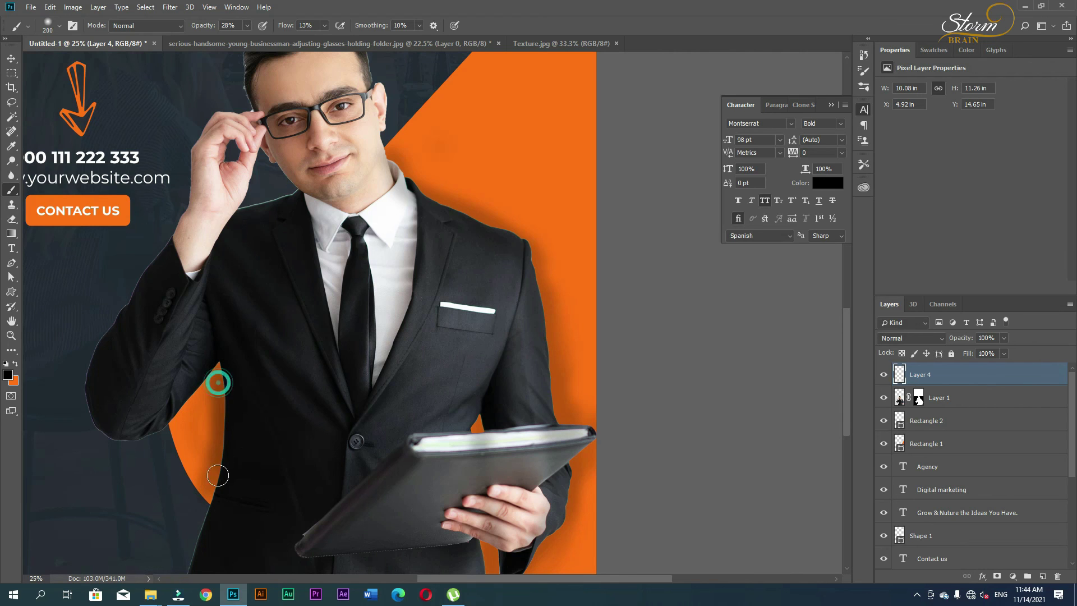
mouse_move(448, 192)
left_mouse_down()
mouse_move(541, 219)
mouse_move(577, 372)
left_mouse_up()
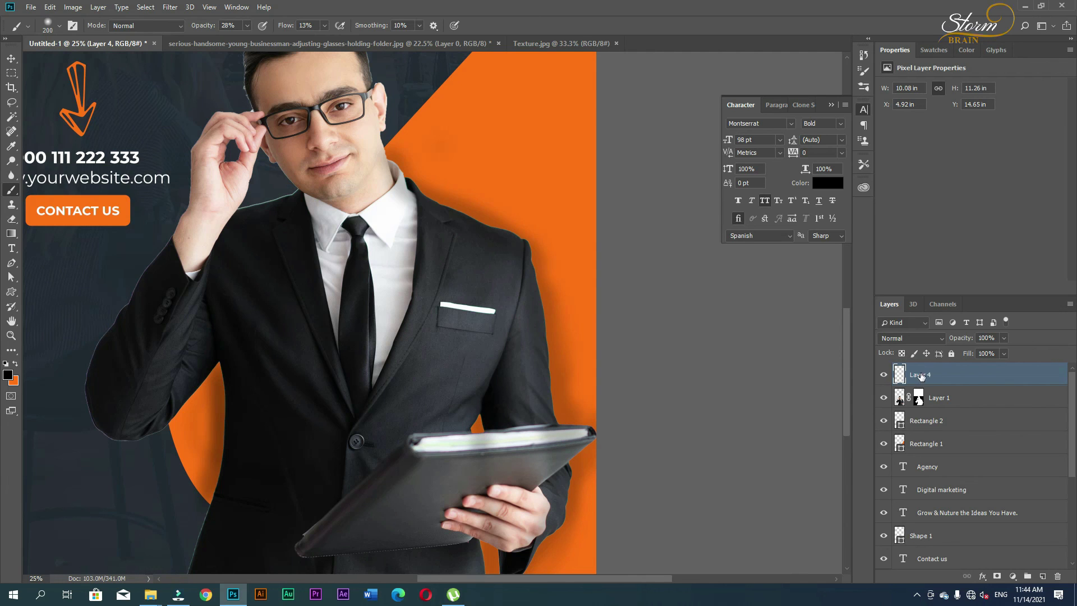
left_click_drag(926, 373, 928, 415)
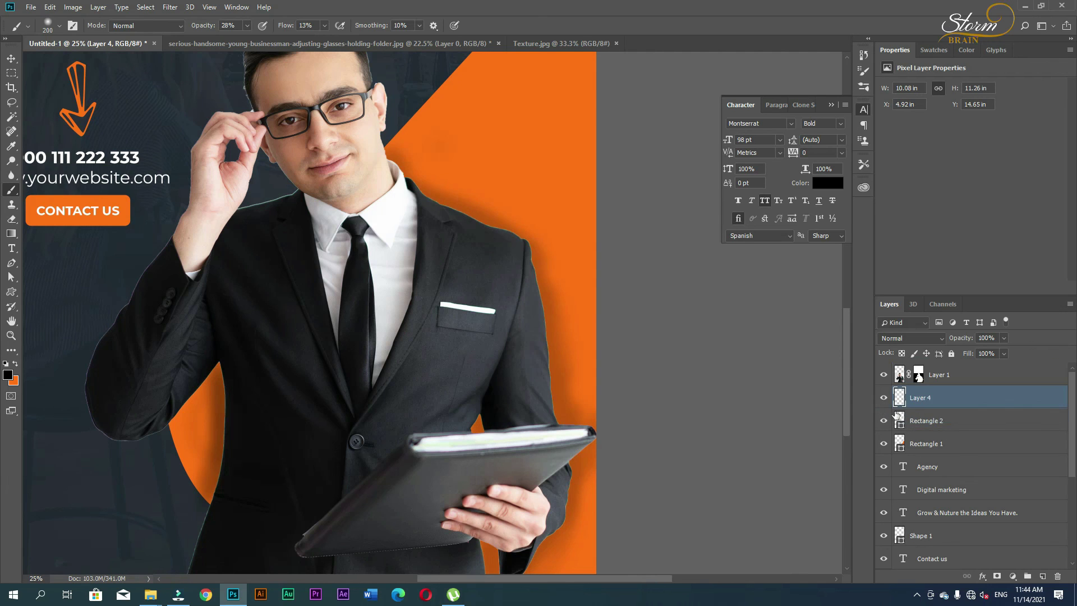
Step: Fit the poster on screen and set the Layer 4 shadow opacity to 67%
key("z")
right_click(409, 286)
left_click(428, 290)
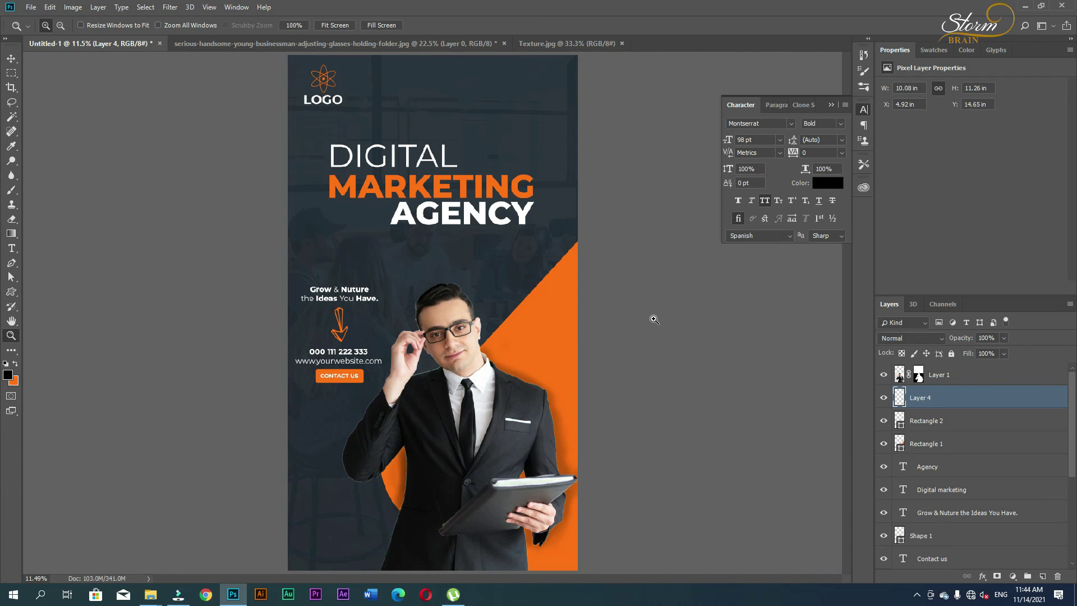
left_click(941, 402)
left_click_drag(959, 338, 948, 341)
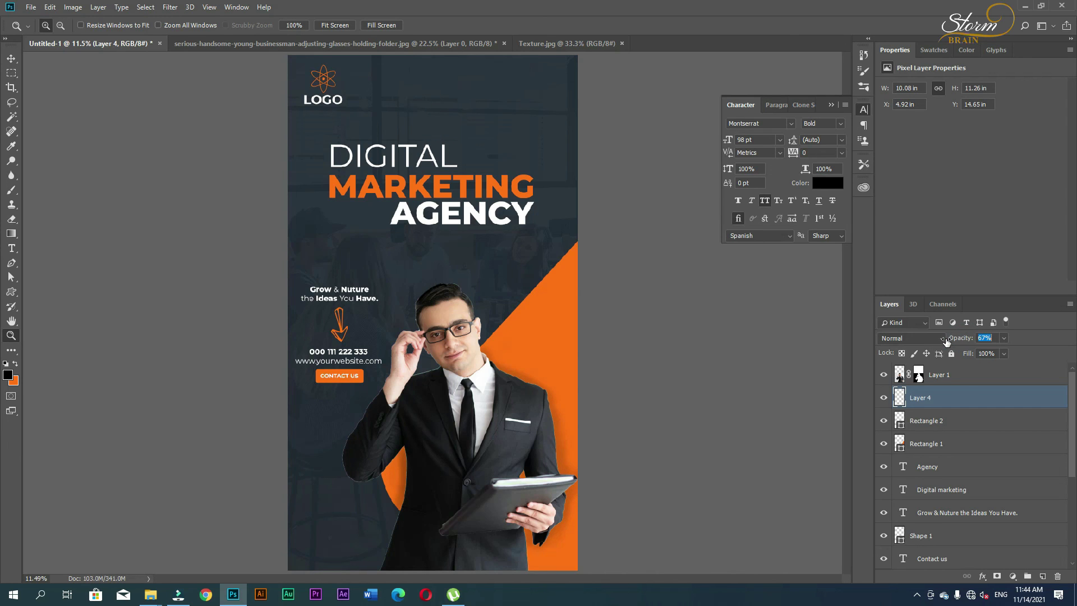
left_click(9, 60)
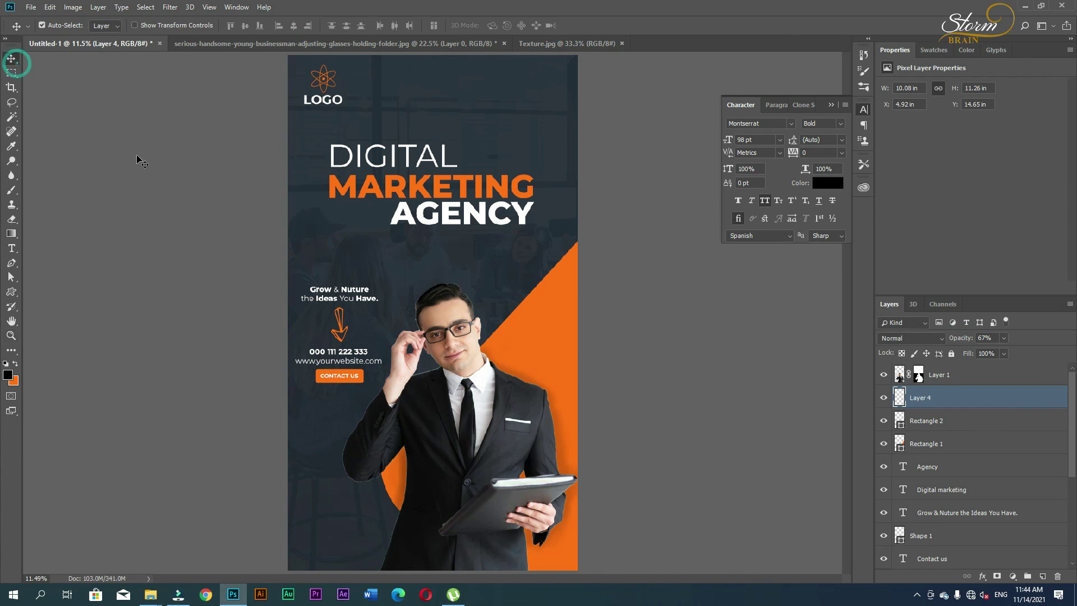
left_click(137, 157)
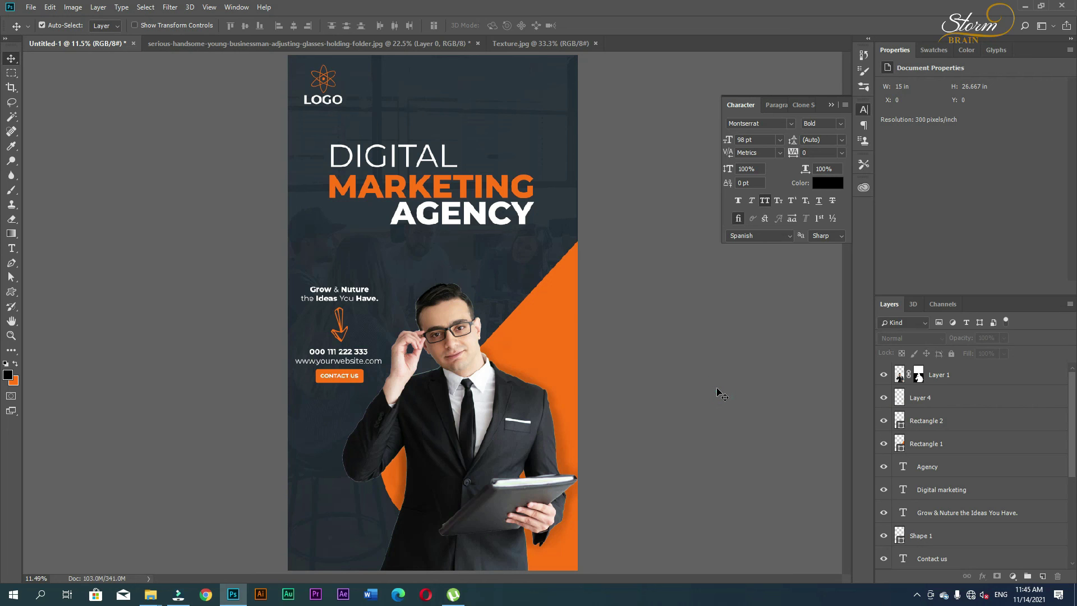